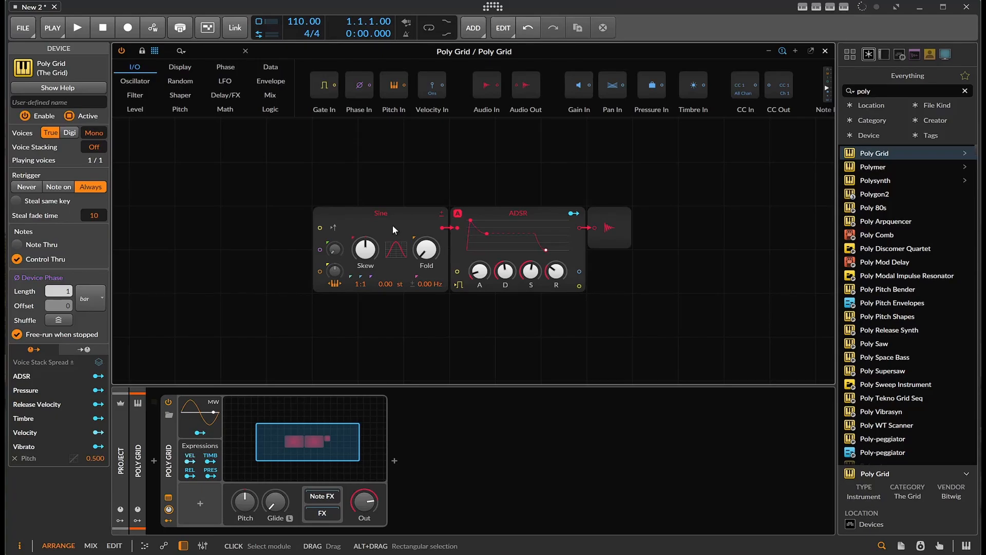
- Replace the Sine oscillator with a Sawtooth oscillator
right_click(393, 225)
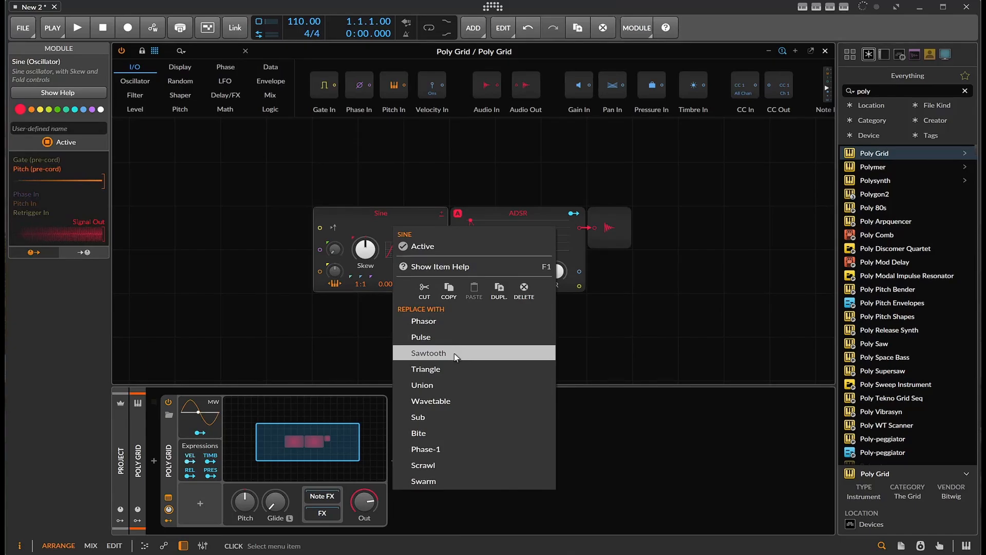
click(454, 353)
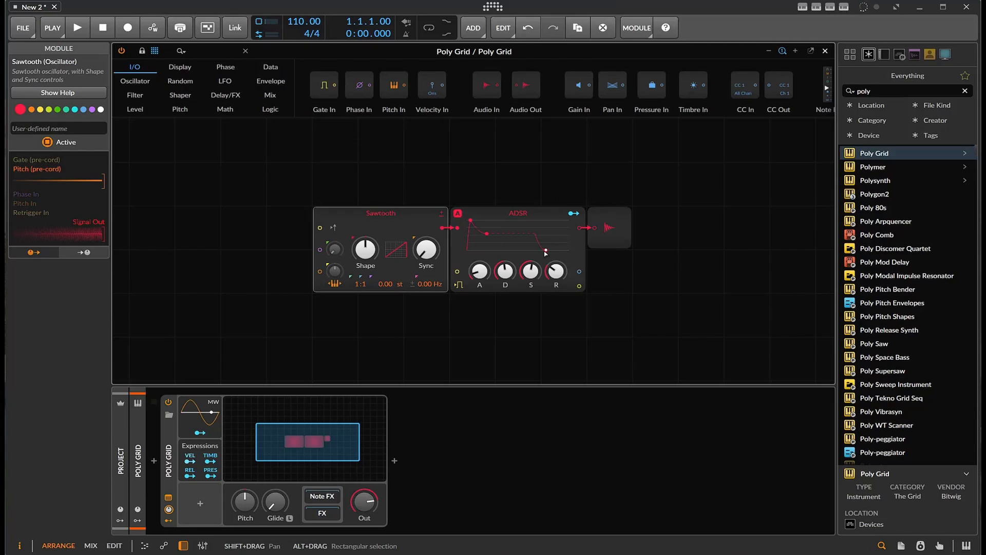
click(208, 450)
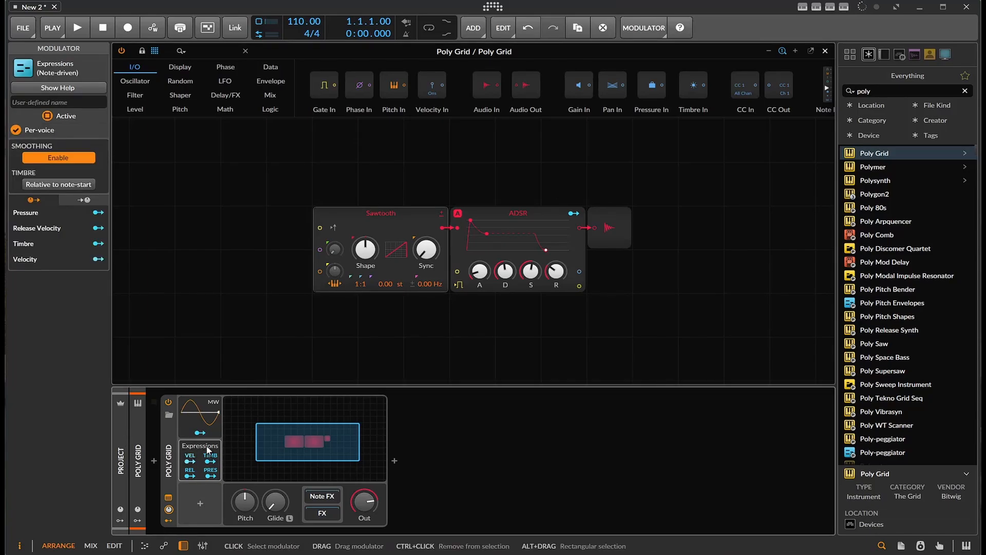
click(200, 504)
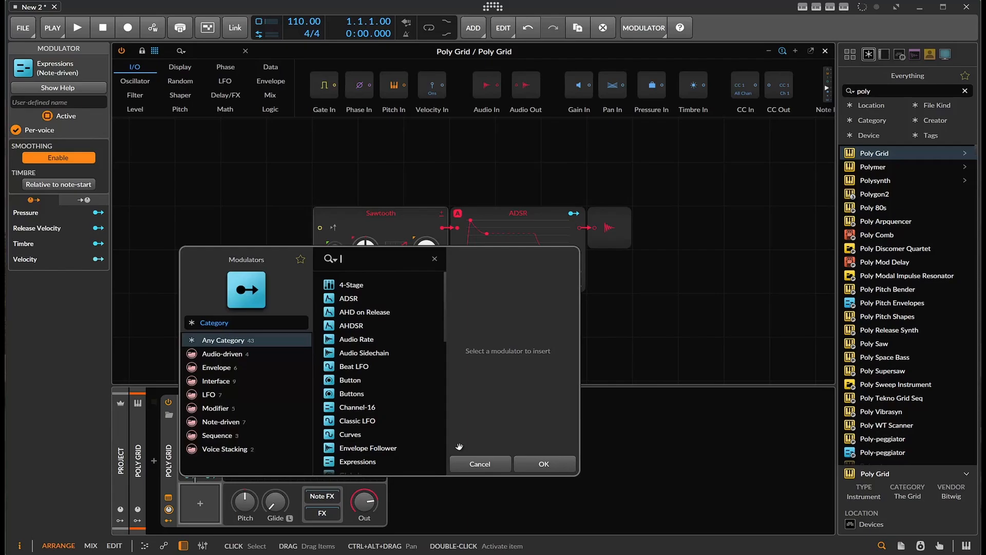
click(481, 467)
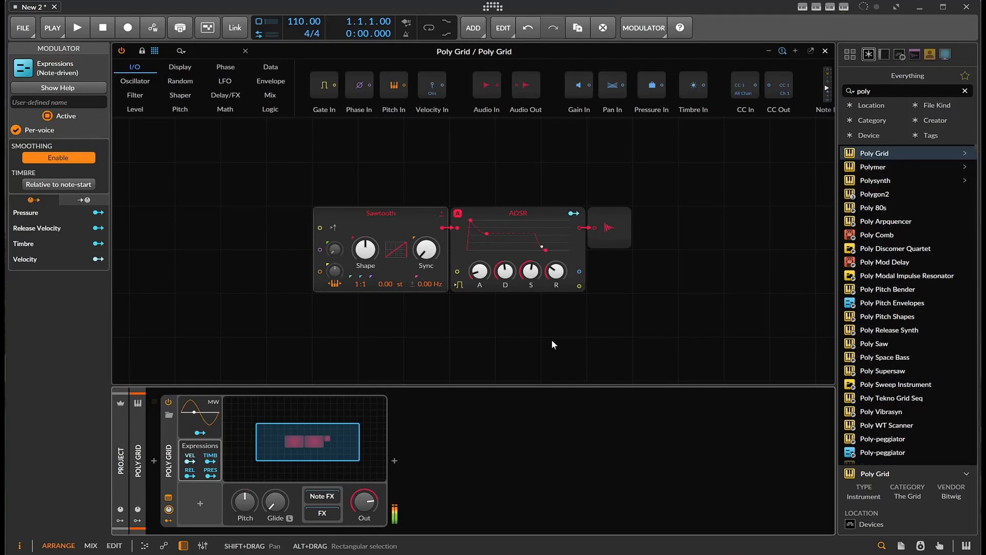
- Move the Sawtooth oscillator away from the ADSR to leave a gap between the two modules
click(383, 222)
drag(383, 222, 291, 222)
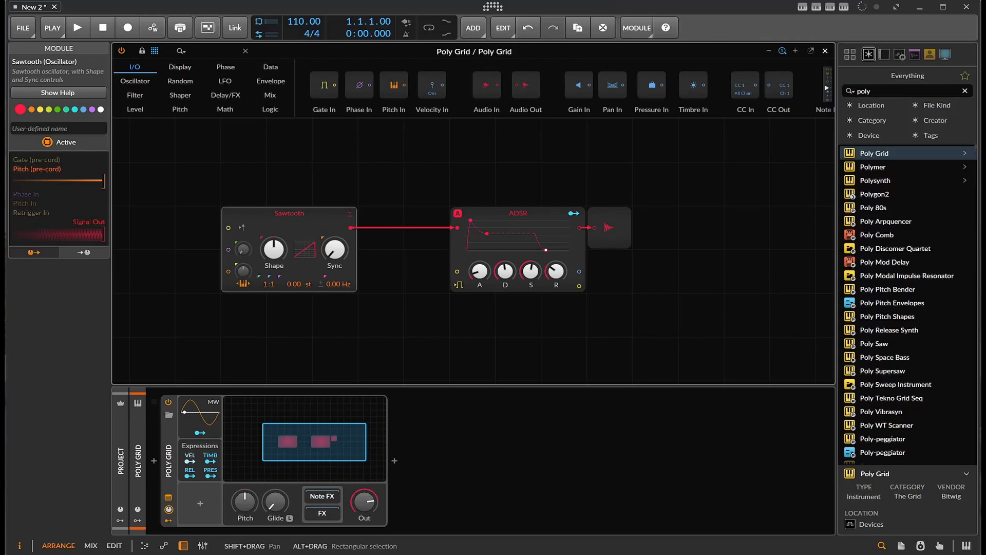
right_click(568, 4)
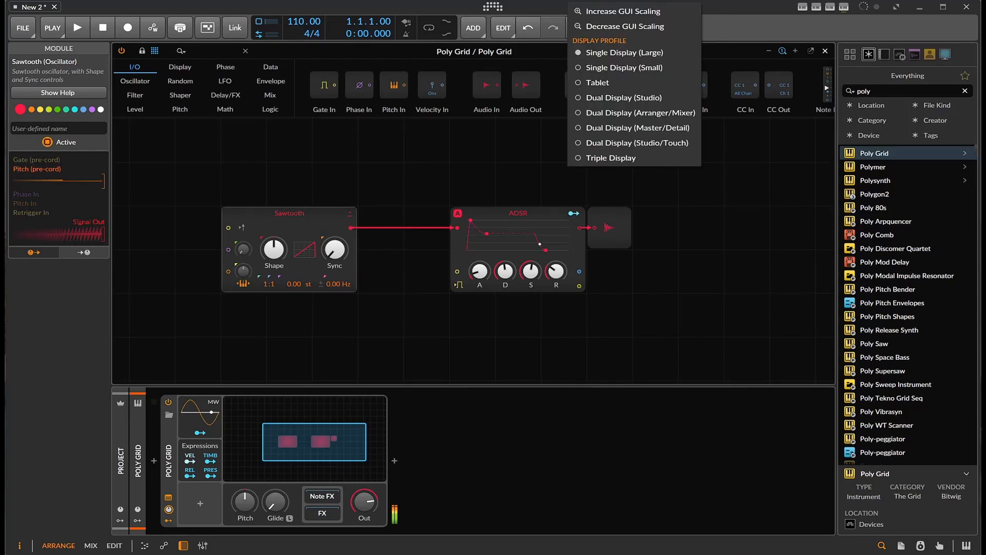
click(223, 176)
click(166, 198)
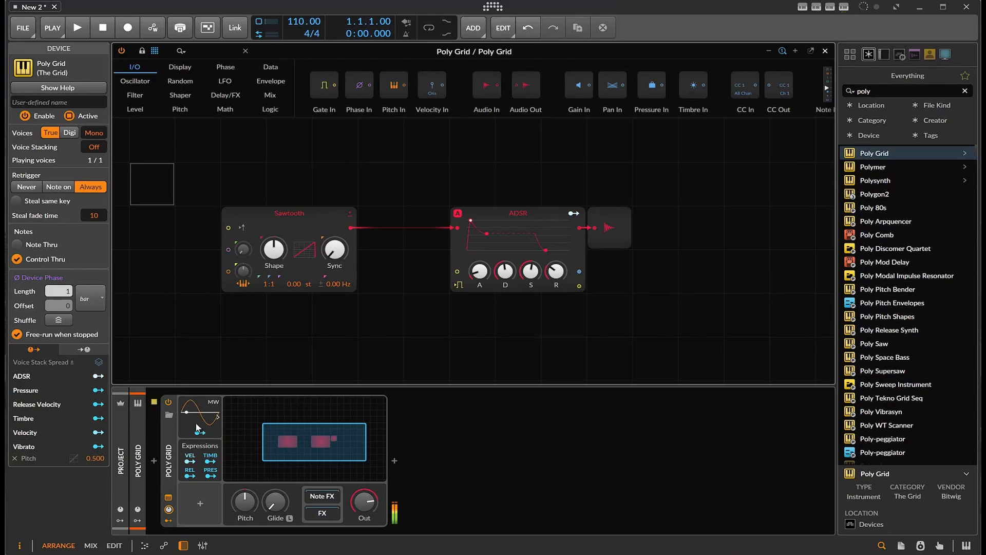
- Make the Poly Grid device polyphonic by setting its number of voices to 12
click(173, 455)
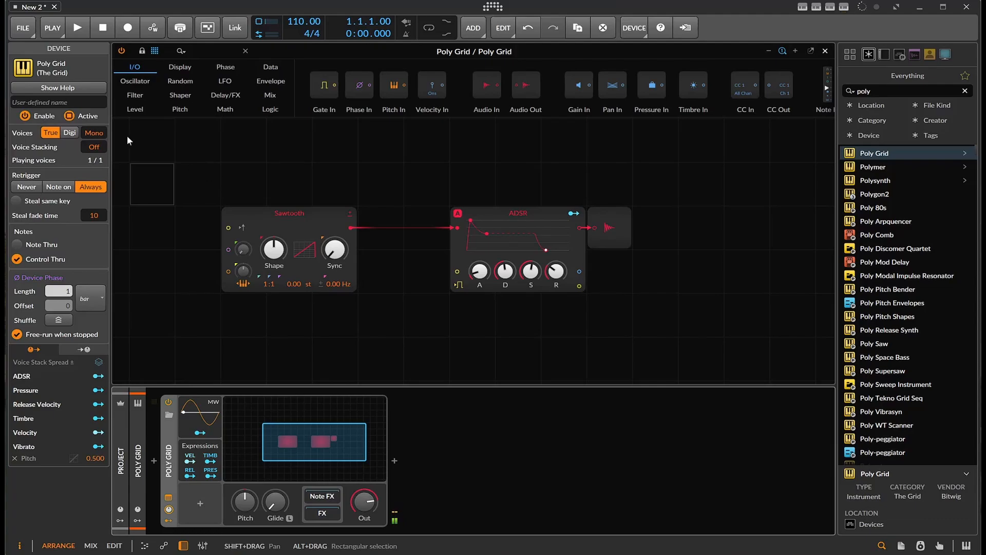
click(93, 132)
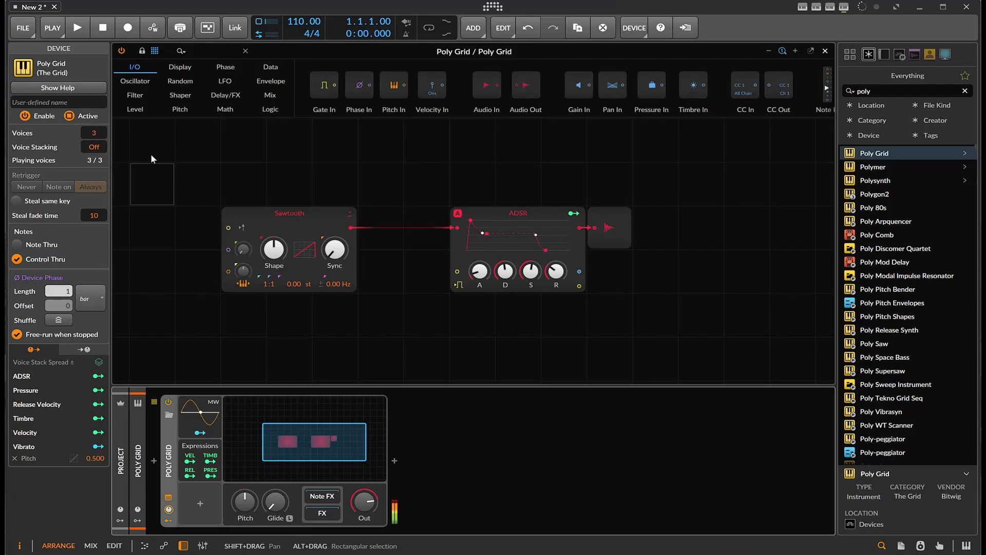
drag(96, 133, 97, 126)
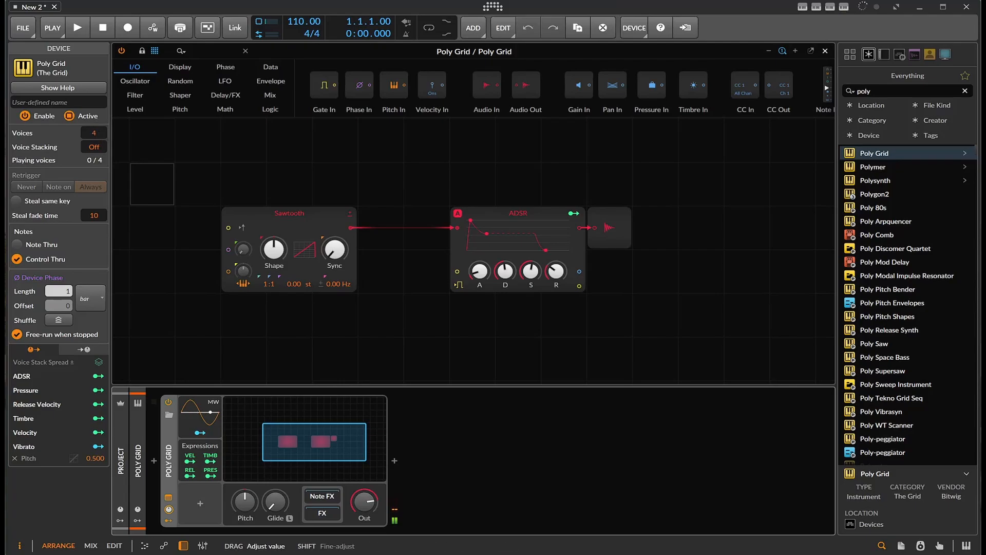
drag(94, 133, 94, 120)
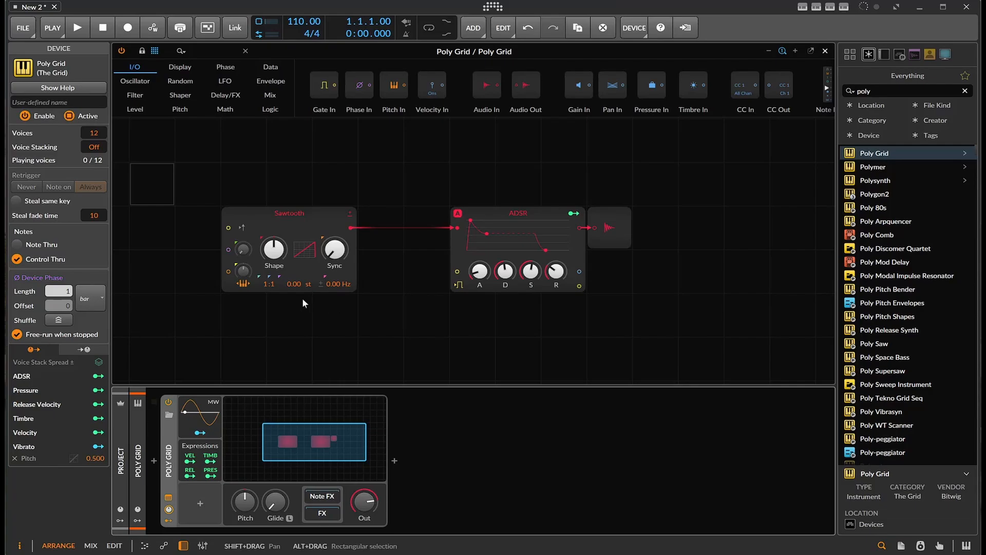
- Move the Sawtooth oscillator further from the ADSR to widen the space between them
right_click(303, 220)
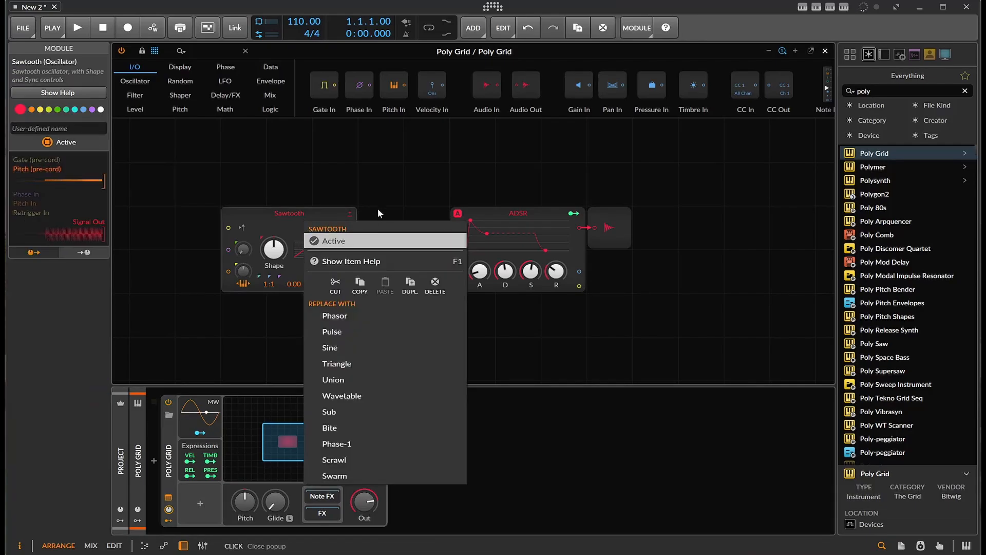
click(281, 203)
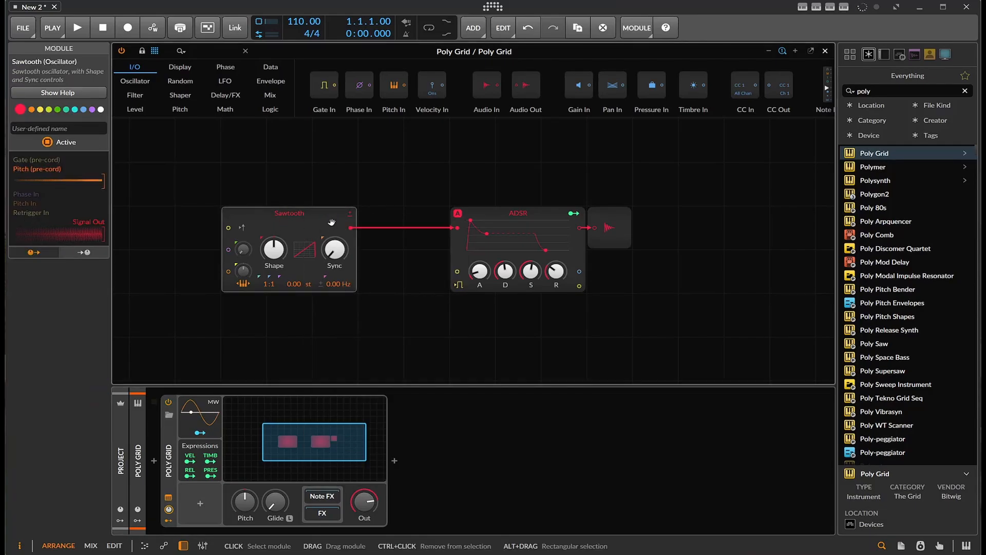
drag(307, 232, 262, 232)
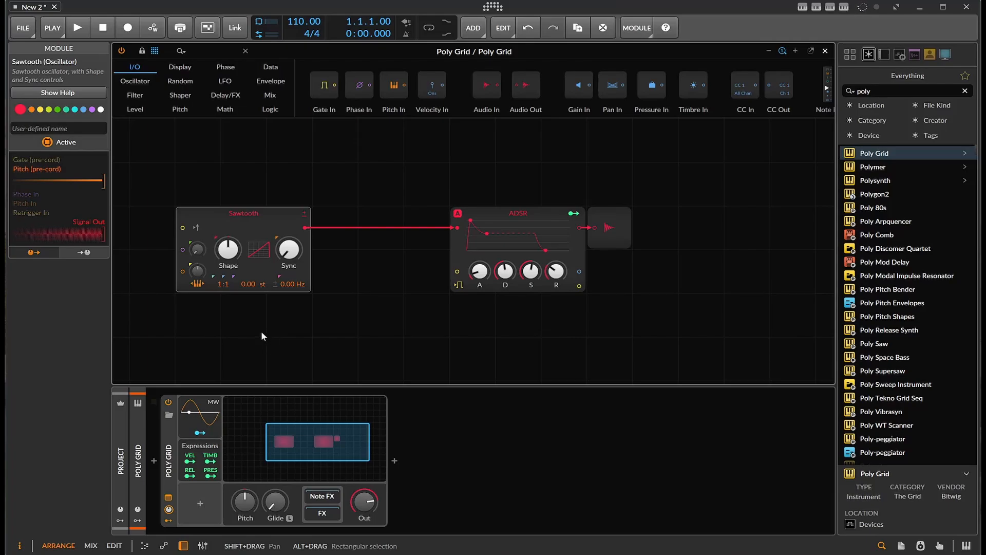
- Insert a Triangle oscillator directly below the Sawtooth oscillator
right_click(262, 331)
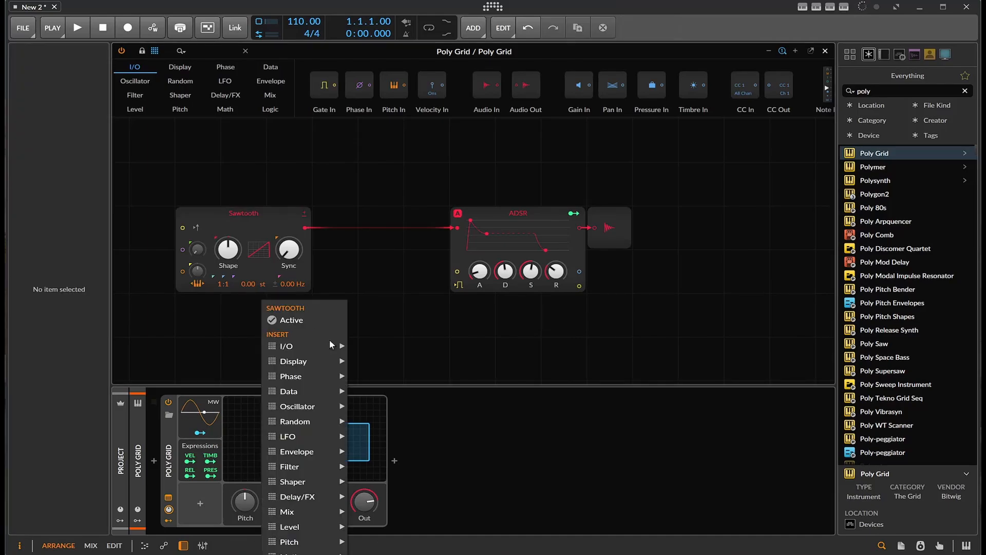
click(156, 76)
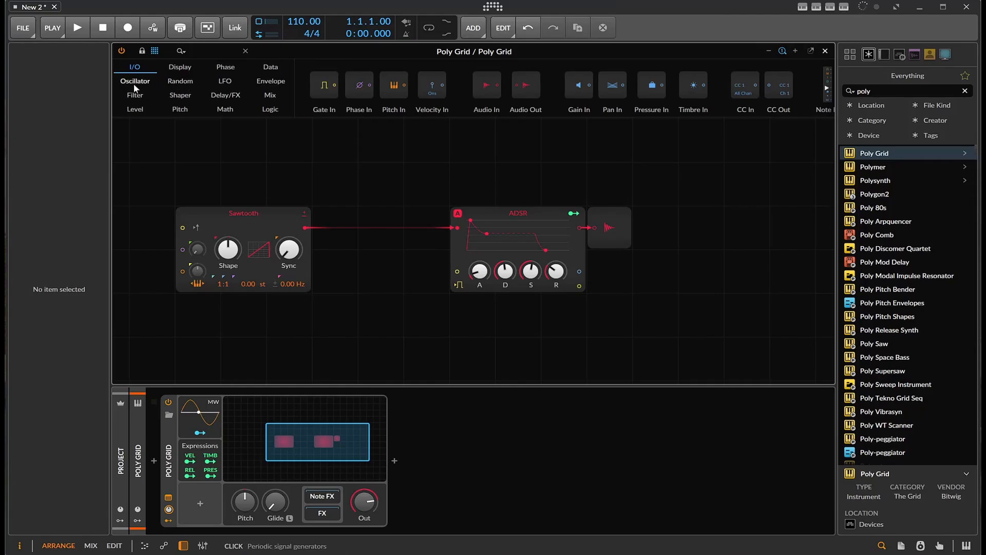
click(136, 82)
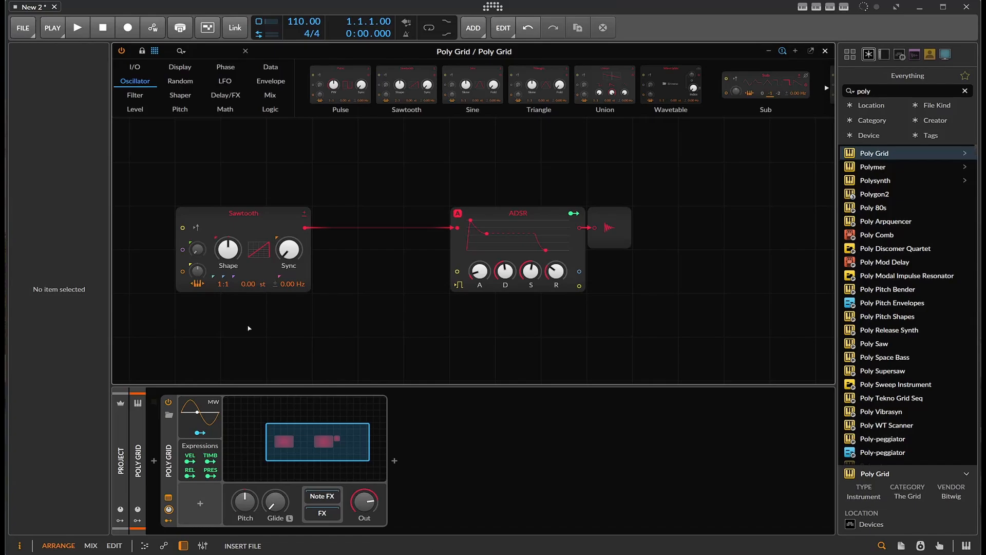
drag(249, 329, 248, 330)
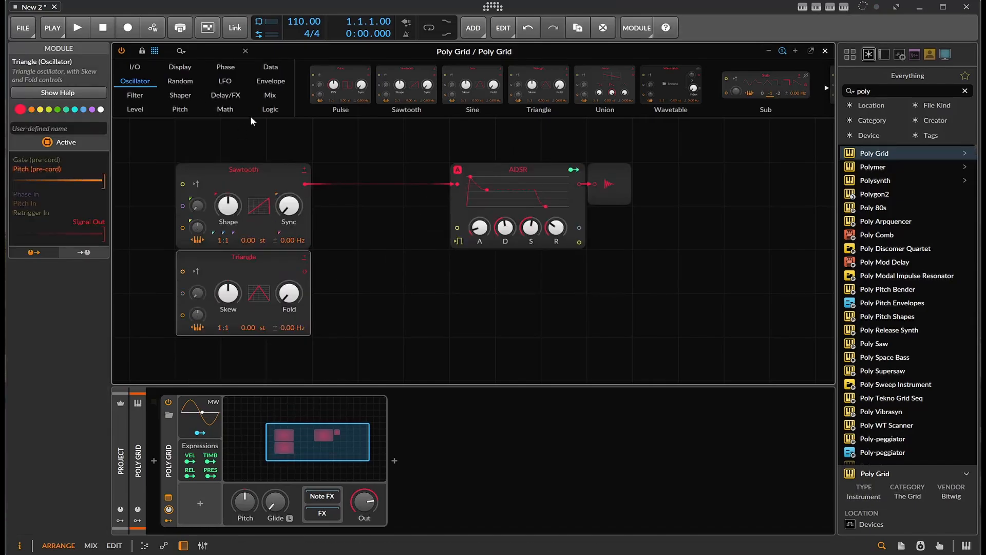
- Insert a Blend module after the Sawtooth, connect the Triangle's output to its second input and set the blend to 34:66
click(281, 95)
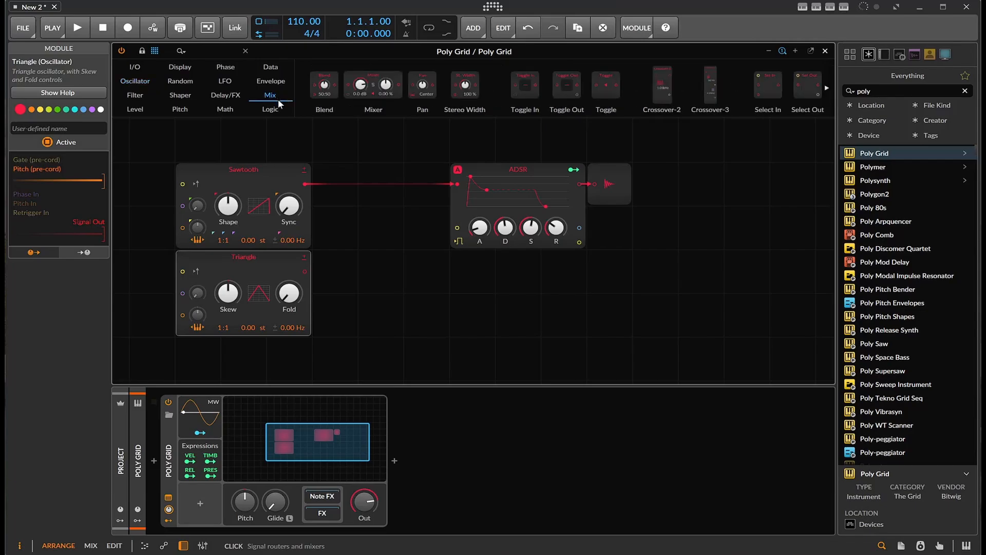
drag(324, 92, 325, 204)
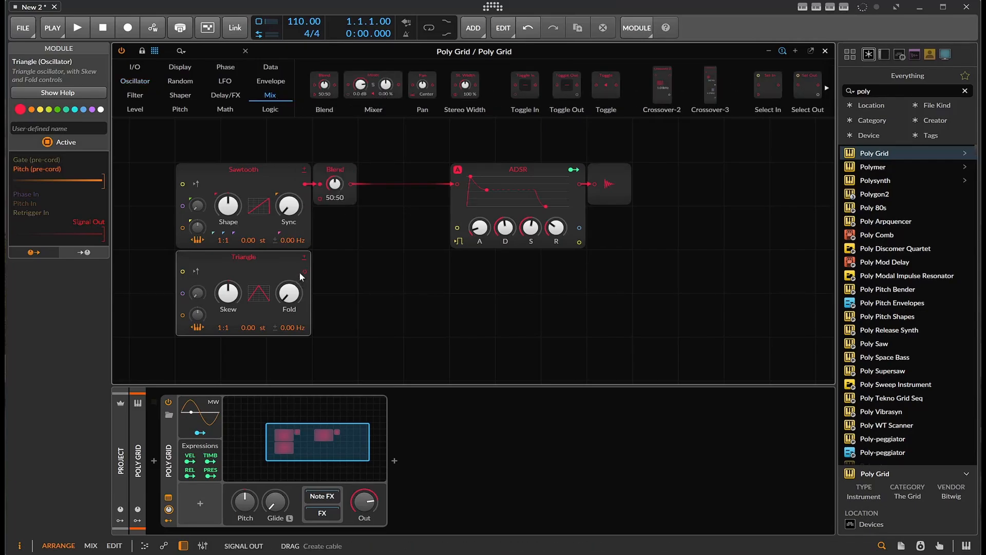
drag(300, 271, 345, 190)
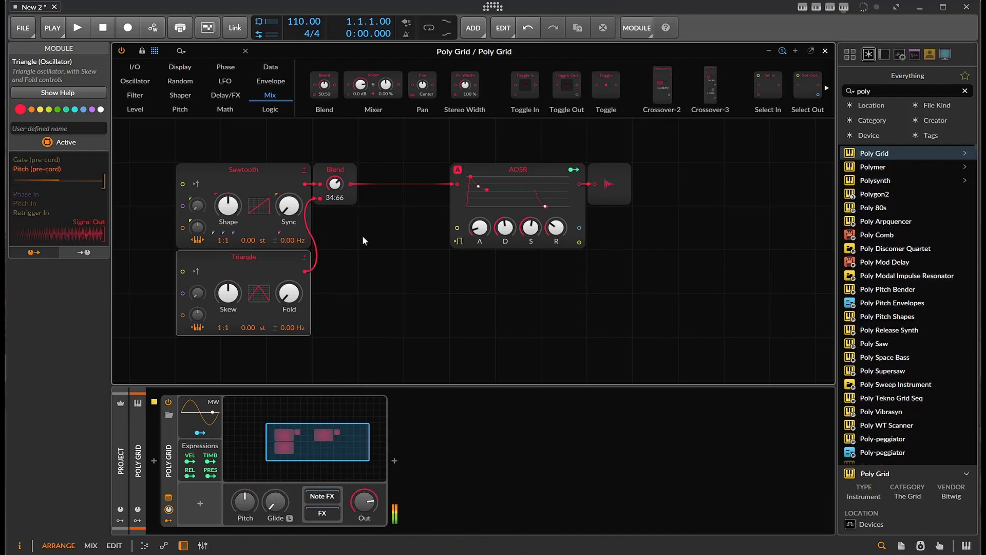
scroll(363, 237, down, 1)
scroll(362, 237, up, 2)
scroll(363, 239, down, 2)
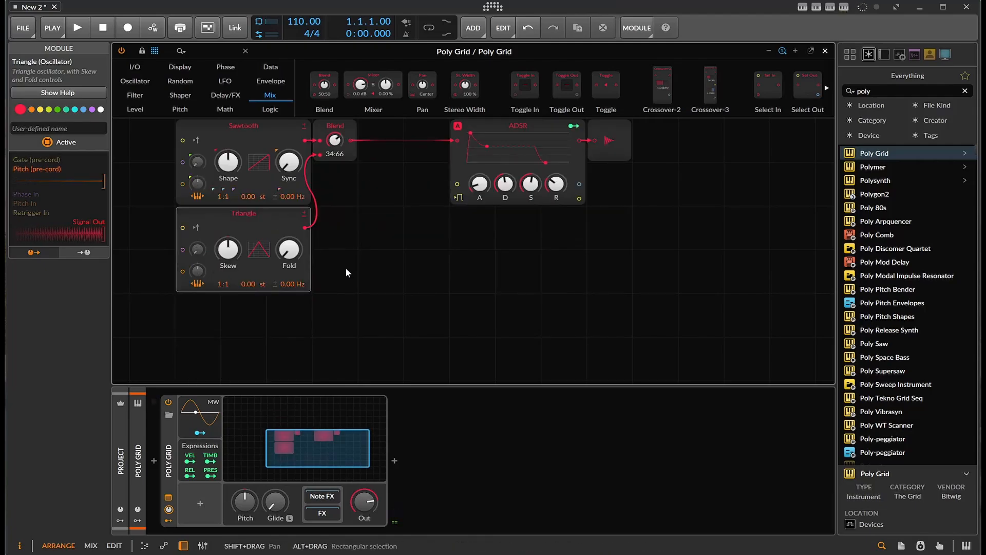
scroll(252, 210, up, 1)
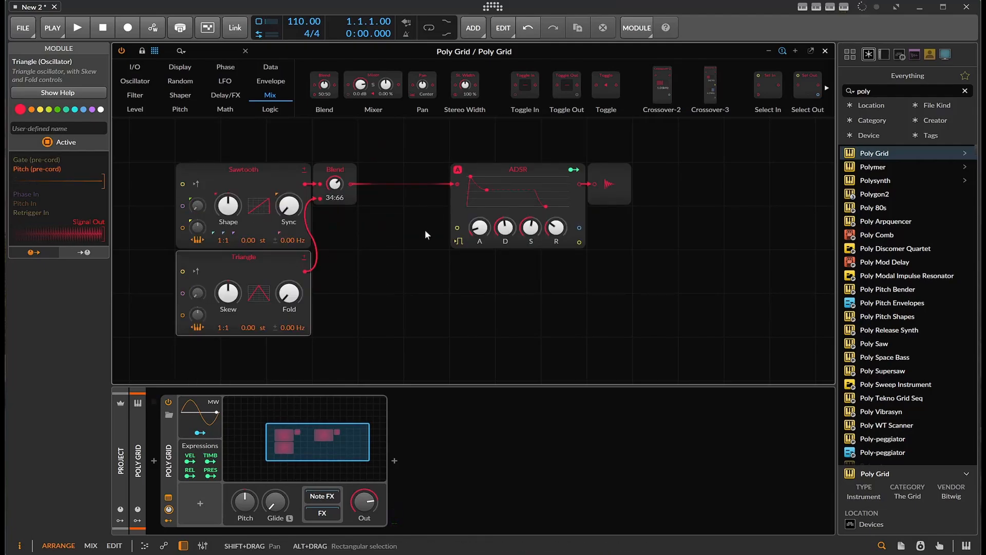
scroll(345, 261, down, 3)
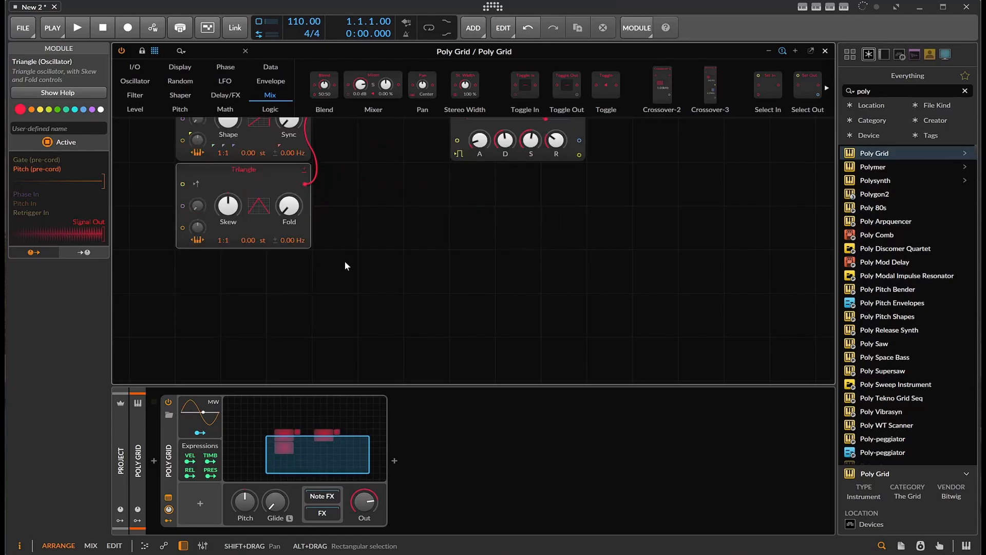
scroll(339, 137, up, 2)
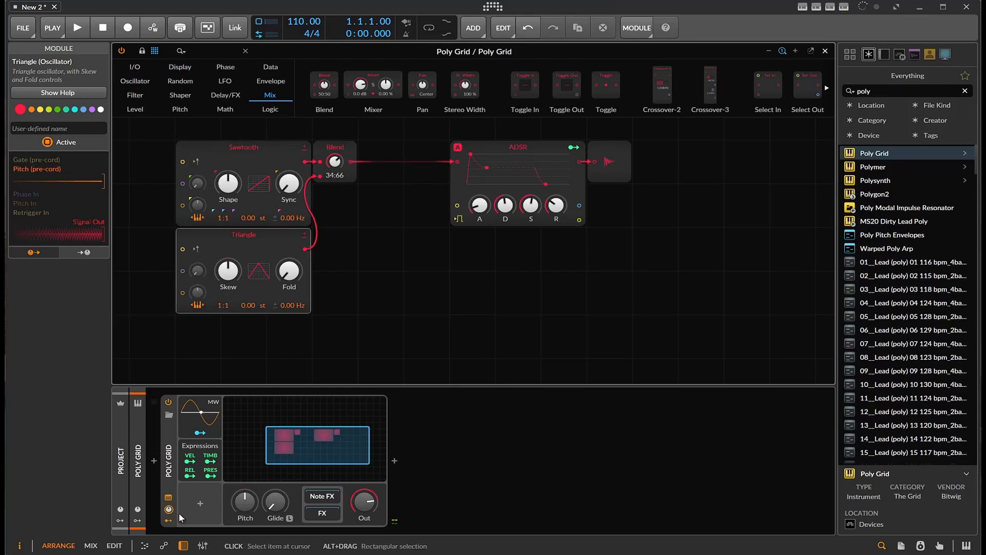
click(200, 503)
scroll(346, 375, down, 3)
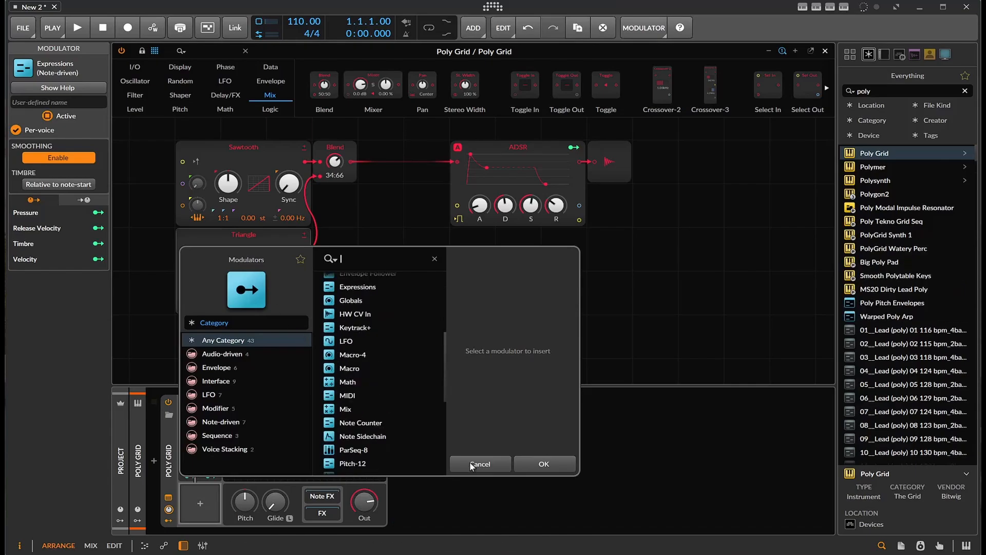
click(488, 464)
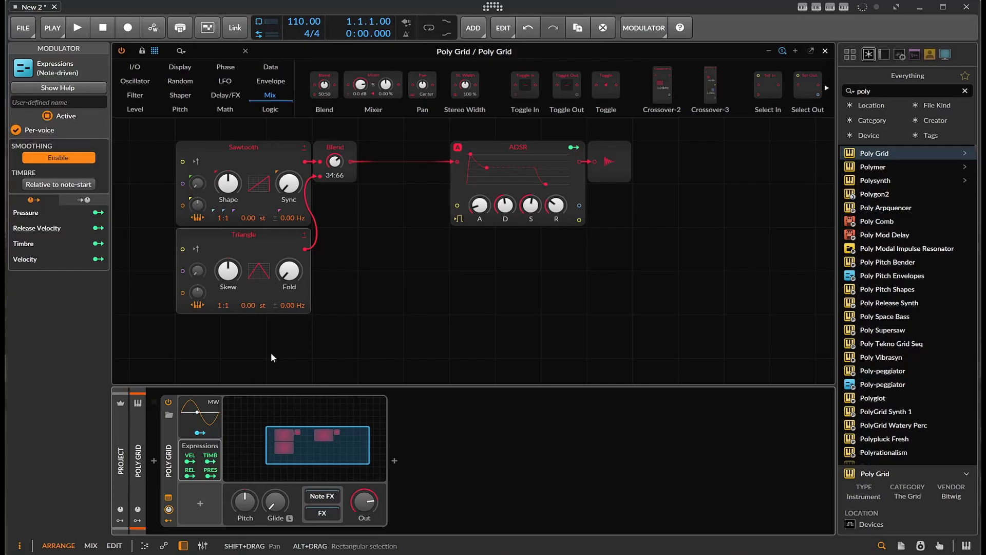
- Duplicate the Sawtooth and Triangle pair below the originals and place a copy of the Blend module beside the duplicated Sawtooth
drag(272, 355, 206, 360)
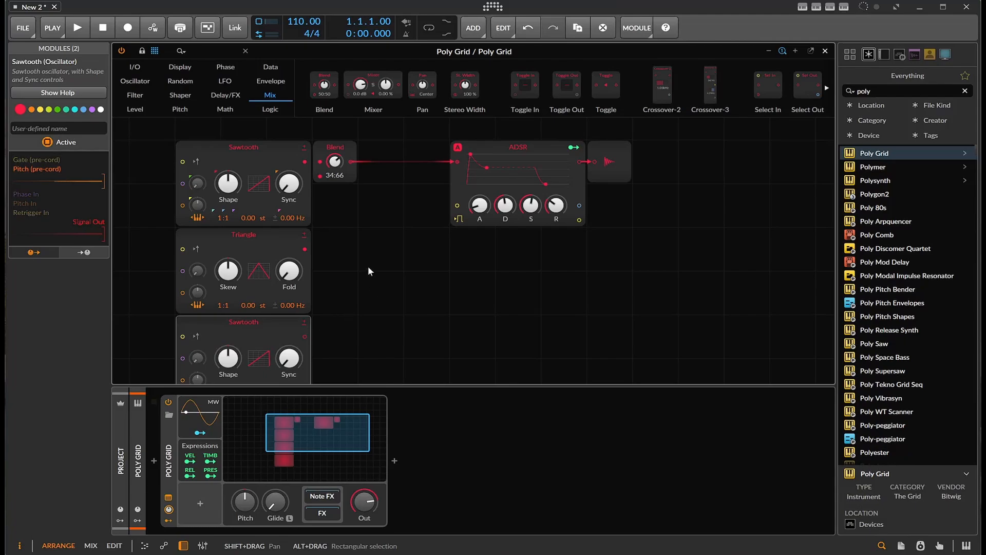
scroll(368, 267, down, 2)
click(346, 135)
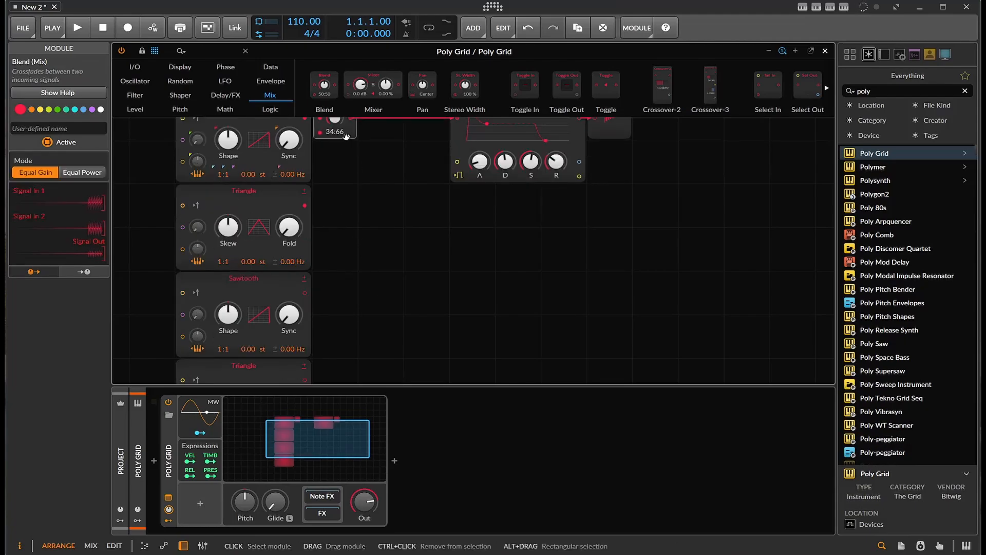
drag(346, 135, 357, 273)
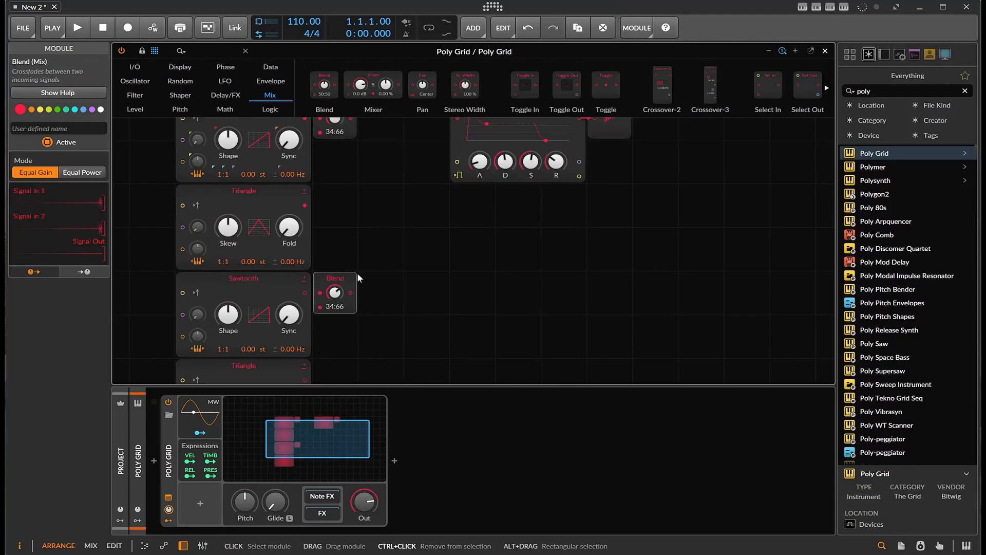
- Connect the duplicated Sawtooth to the copied Blend's first input and the duplicated Triangle to its second input
drag(304, 293, 329, 294)
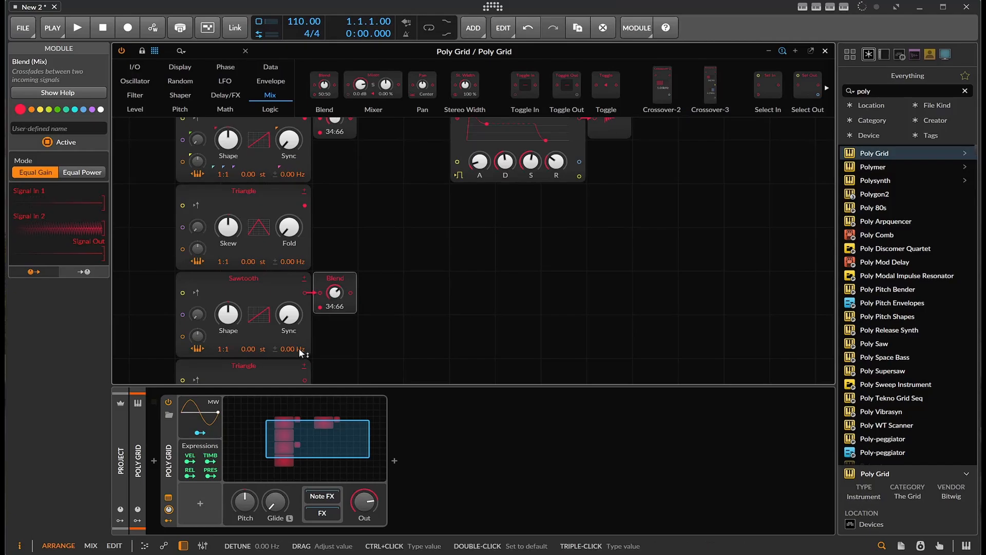
scroll(299, 351, down, 2)
drag(305, 336, 326, 264)
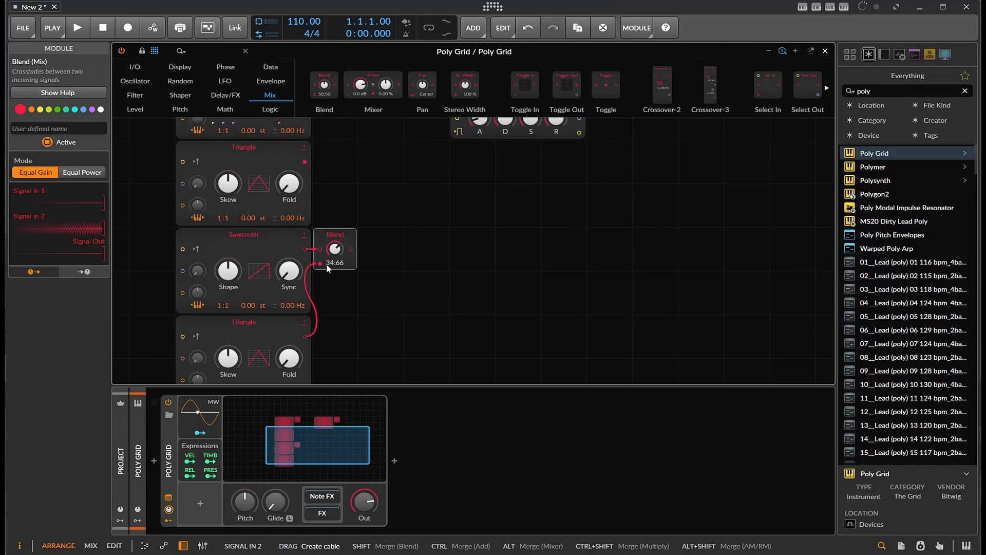
scroll(392, 260, up, 2)
scroll(273, 328, down, 2)
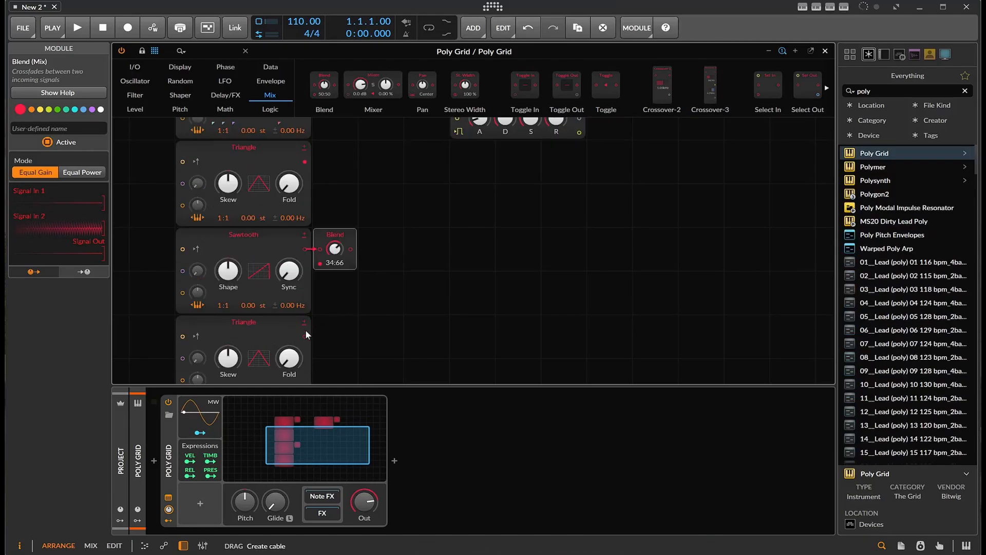
drag(305, 332, 319, 264)
scroll(387, 252, up, 4)
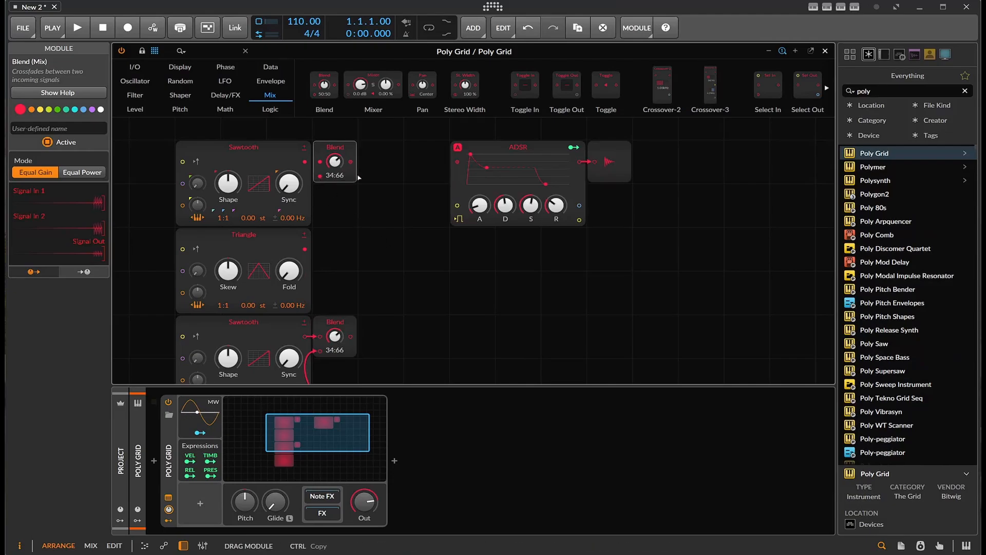
- Move the upper Blend one grid slot to the right, feed it the upper Sawtooth and Triangle, and connect its output to the ADSR
drag(335, 179, 374, 175)
drag(305, 162, 366, 162)
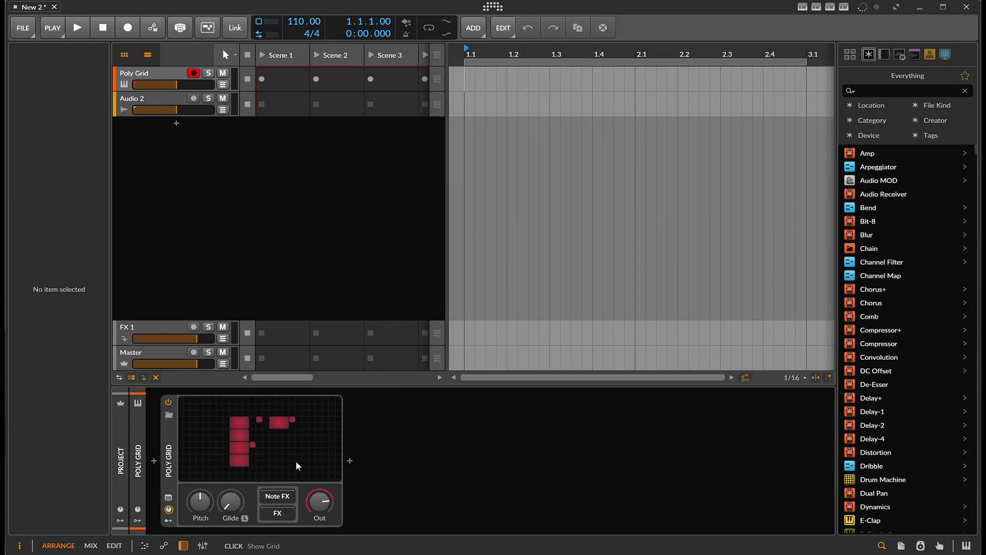
click(295, 460)
drag(342, 322, 571, 412)
drag(546, 243, 521, 338)
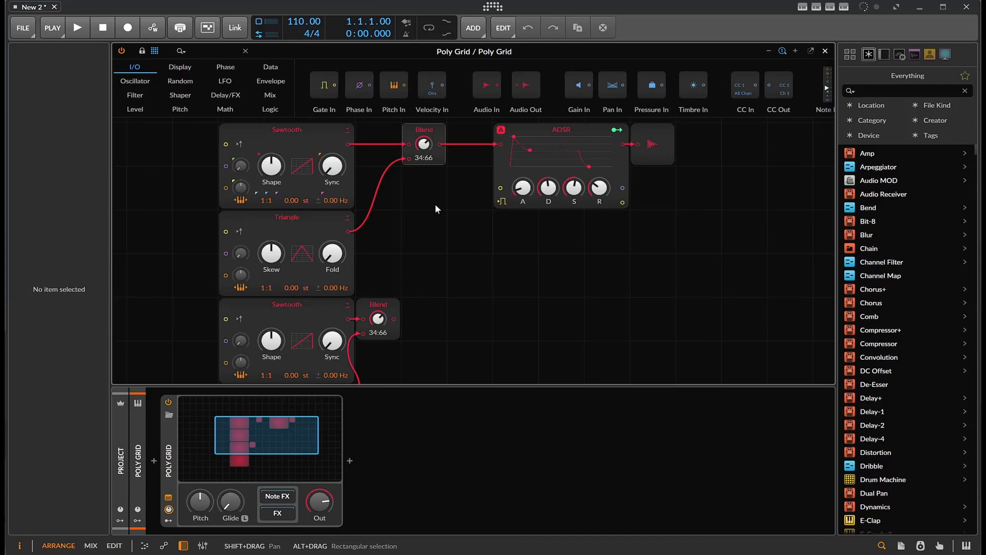
- Insert a Mixer between the upper Blend and the ADSR and connect the lower Blend's output to the Mixer's second channel
click(427, 161)
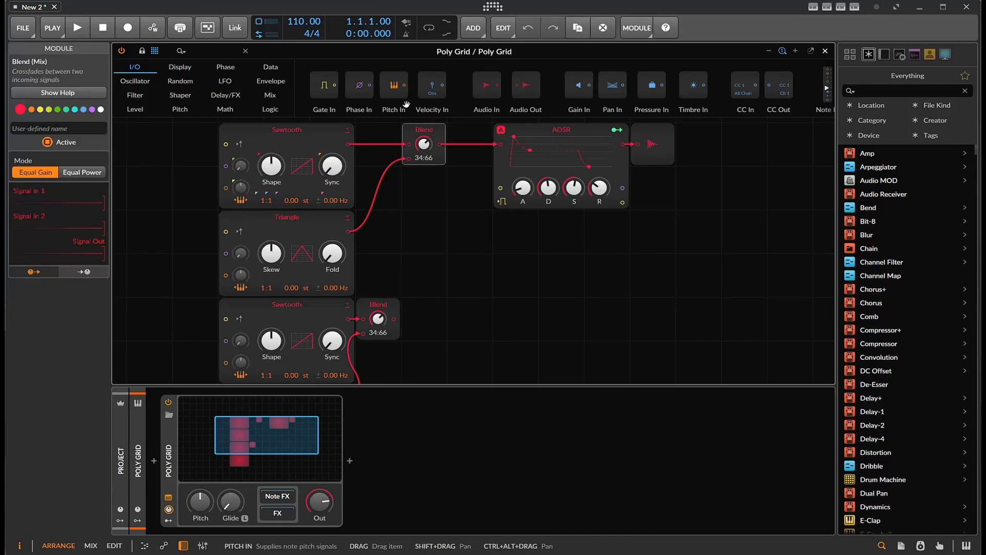
click(269, 95)
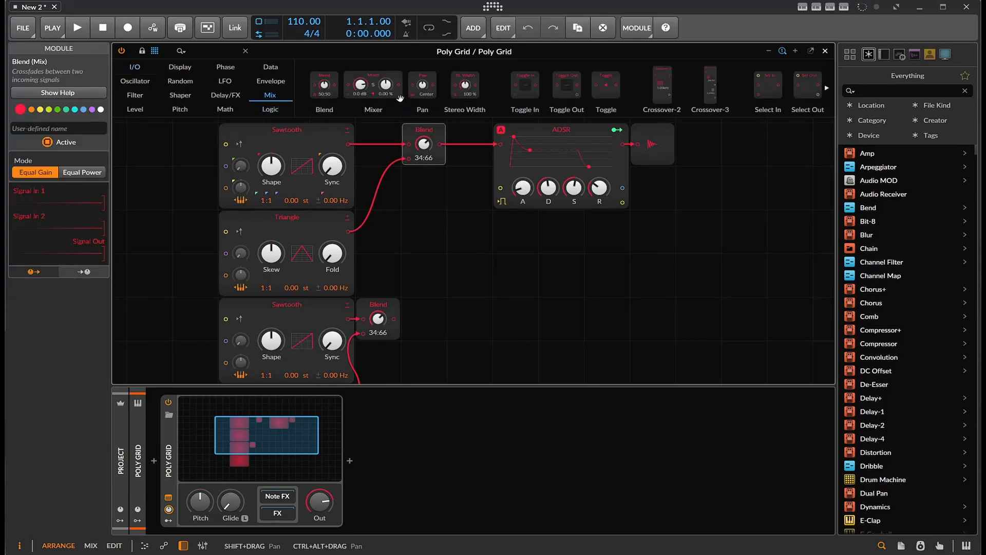
drag(400, 97, 463, 136)
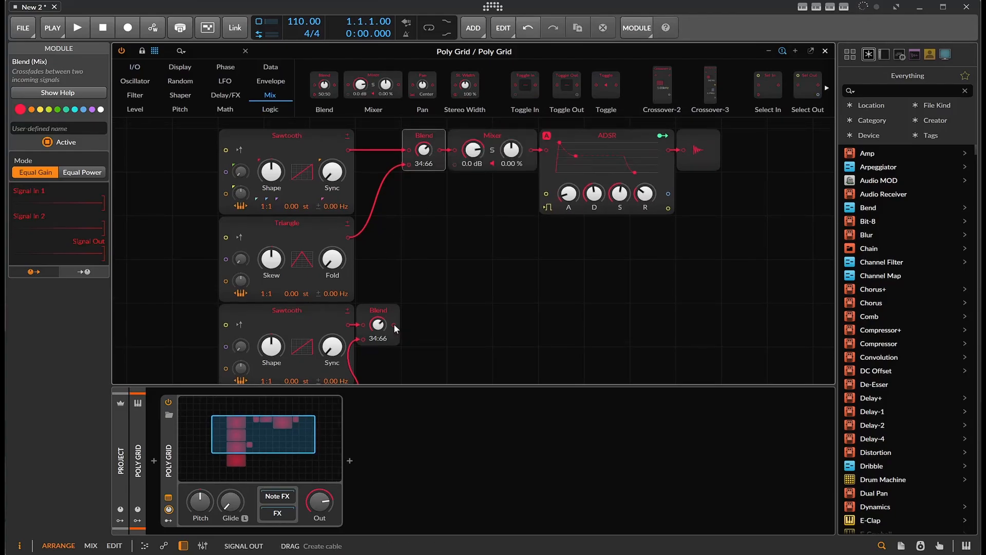
drag(394, 324, 465, 178)
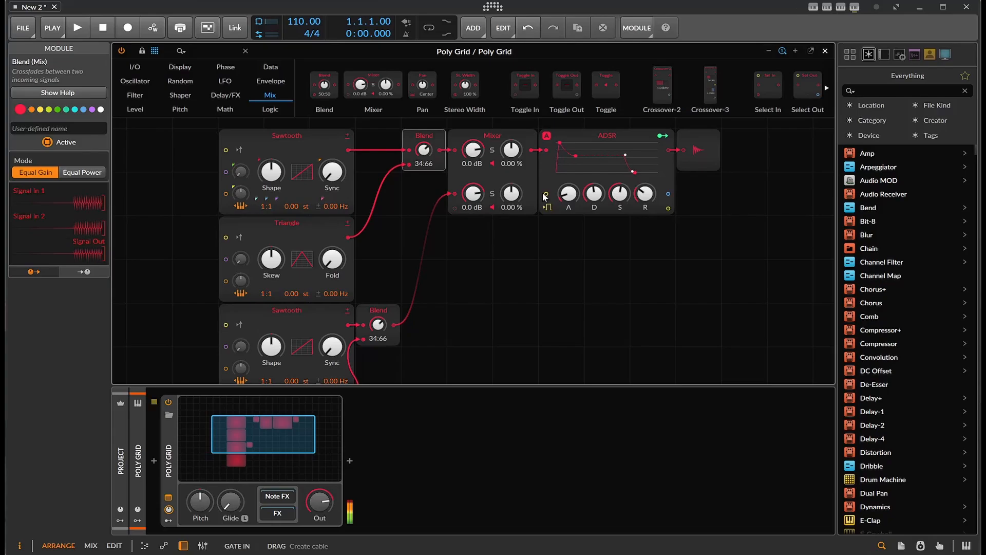
- Move the lower Sawtooth, Triangle and Blend together one grid slot down to separate them from the upper oscillator pair
scroll(410, 229, down, 4)
scroll(404, 240, up, 4)
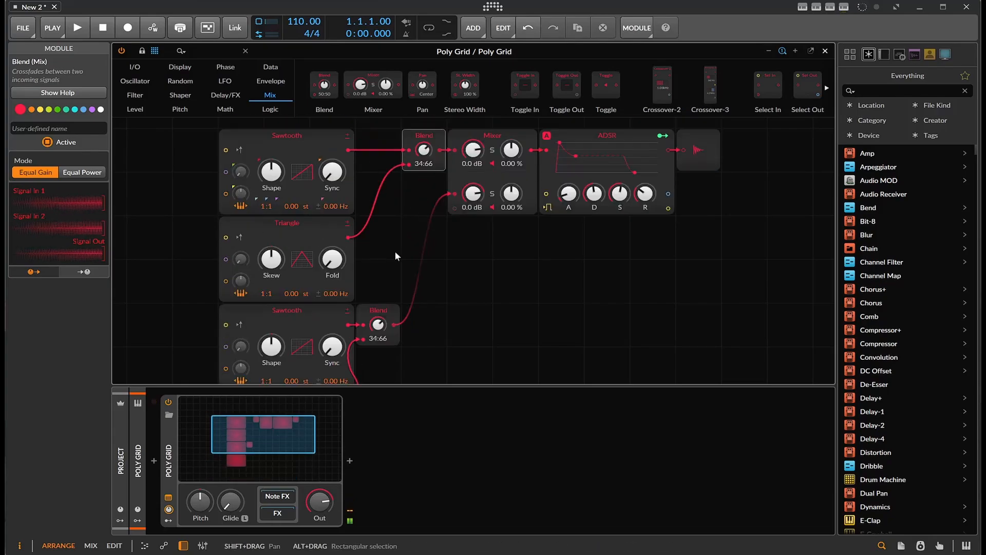
scroll(339, 272, up, 1)
scroll(303, 308, down, 2)
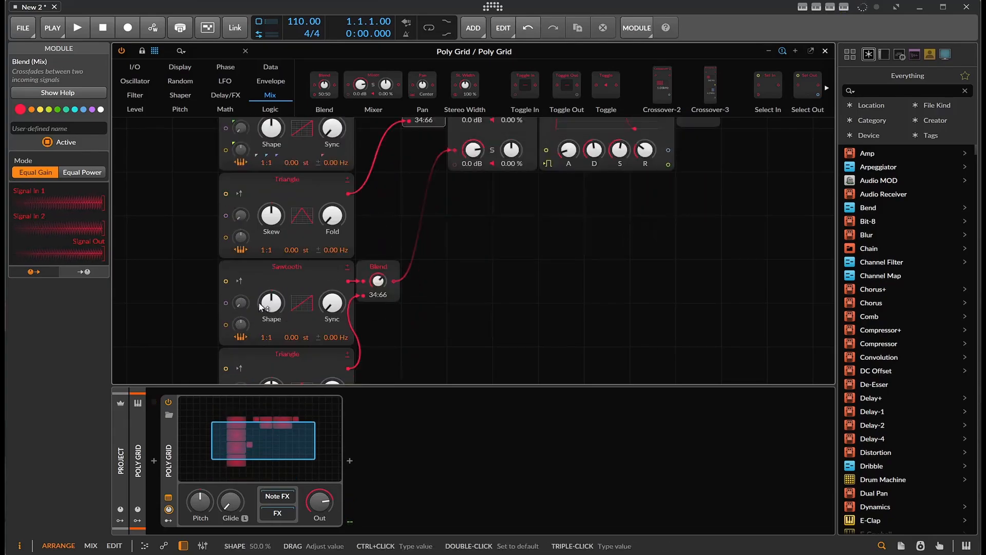
click(196, 276)
scroll(196, 275, down, 2)
drag(173, 186, 457, 275)
drag(306, 277, 307, 321)
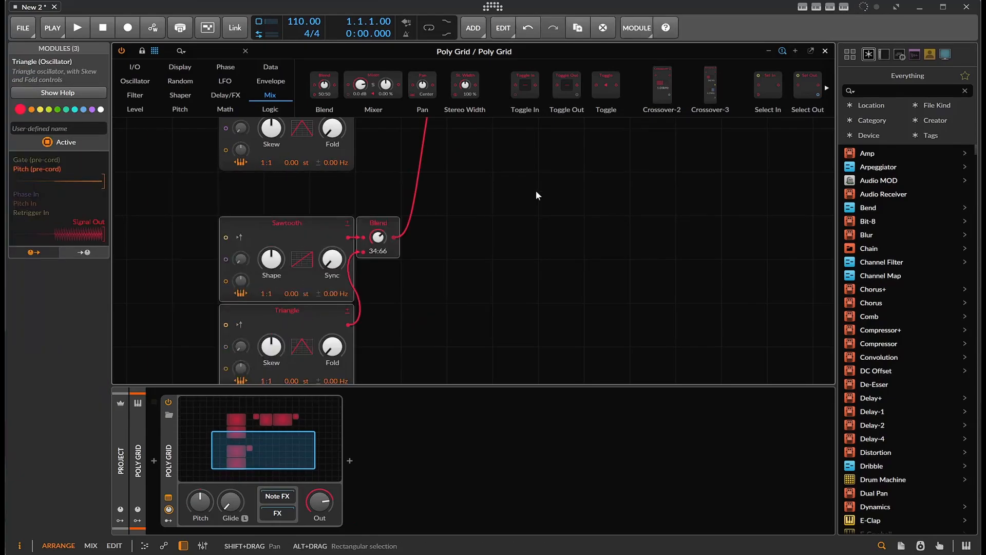
- Replace the lower Triangle with a Pulse oscillator and set the lower Blend to 25:75
right_click(297, 316)
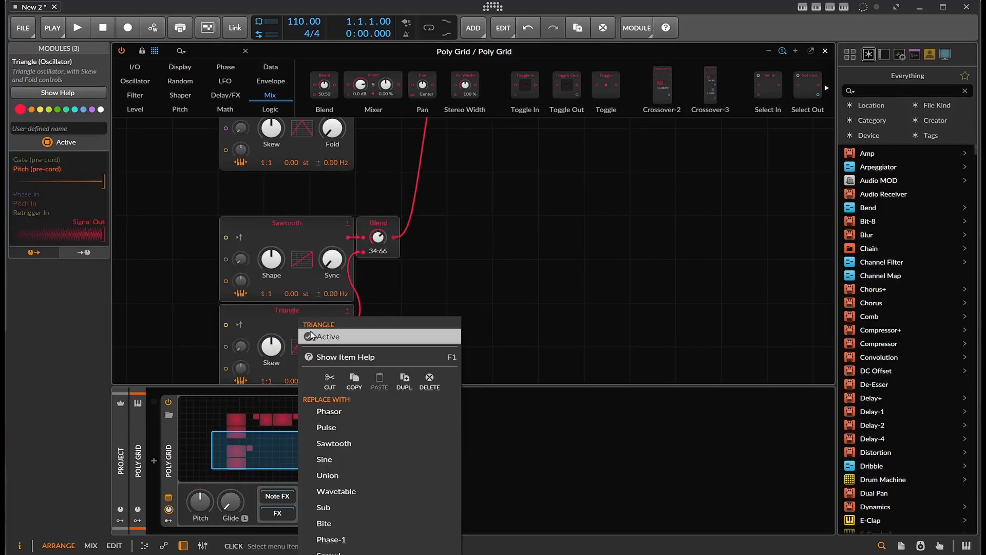
click(349, 422)
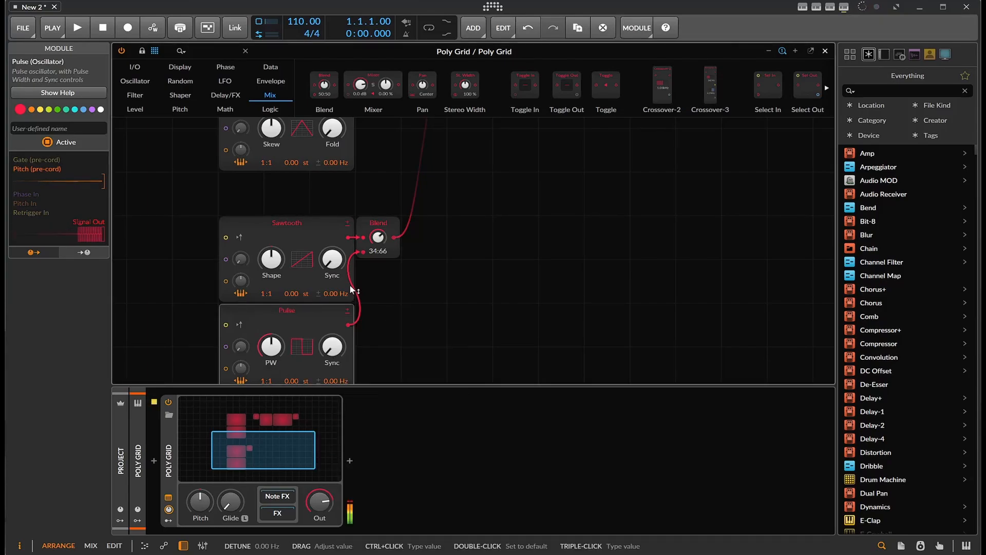
drag(375, 246, 375, 234)
key(ctrl+z)
key(ctrl+z)
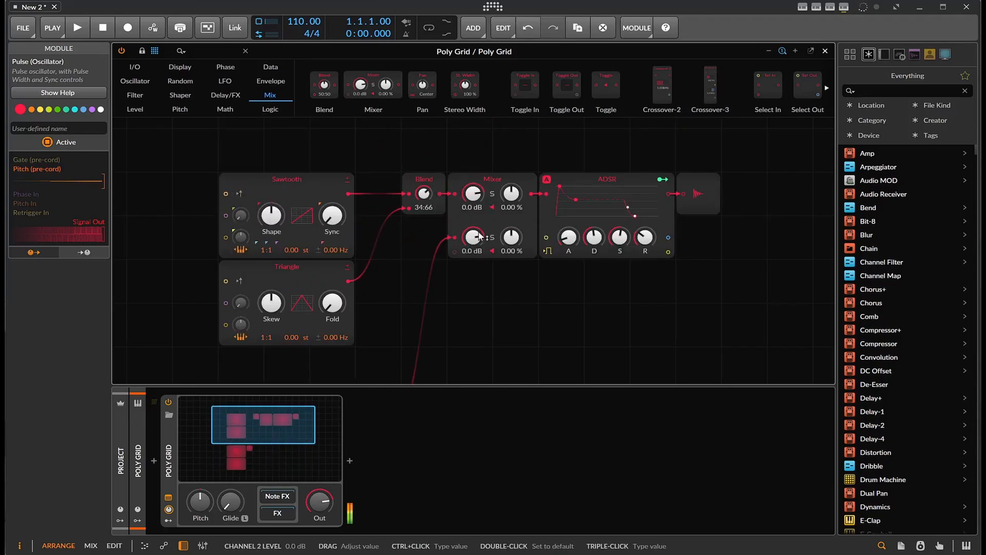
- Audition the two Mixer channels by soloing each one, and switch both solos off again
click(493, 195)
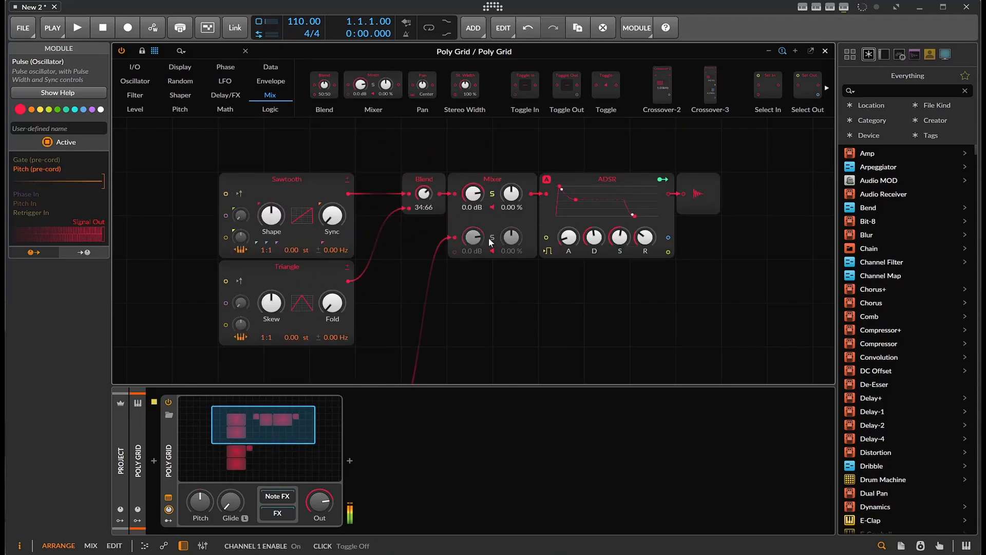
click(492, 239)
click(492, 193)
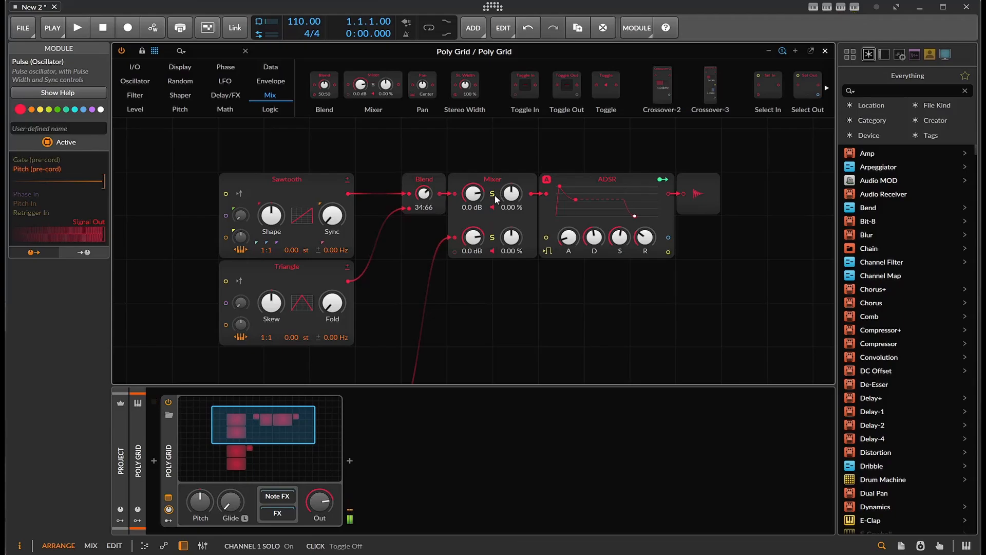
click(492, 238)
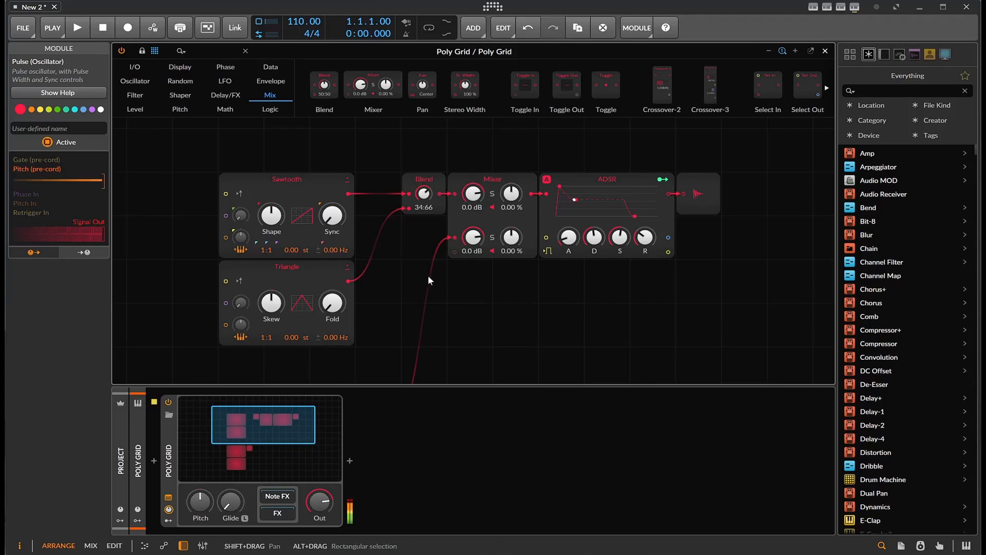
- Set the ADSR's attack to 622 ms, sustain to 60.3 % and release to 2.64 s
mouse_move(643, 237)
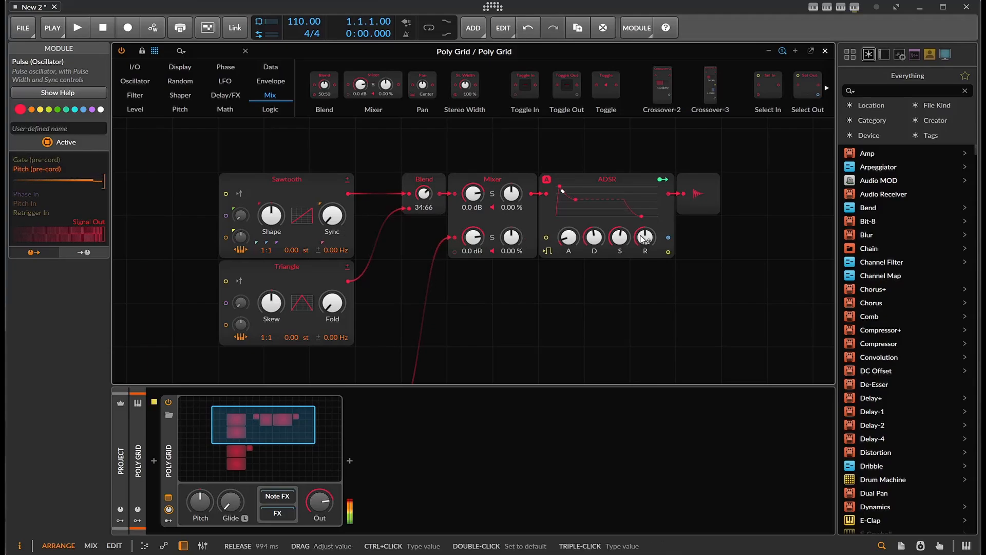
mouse_move(568, 237)
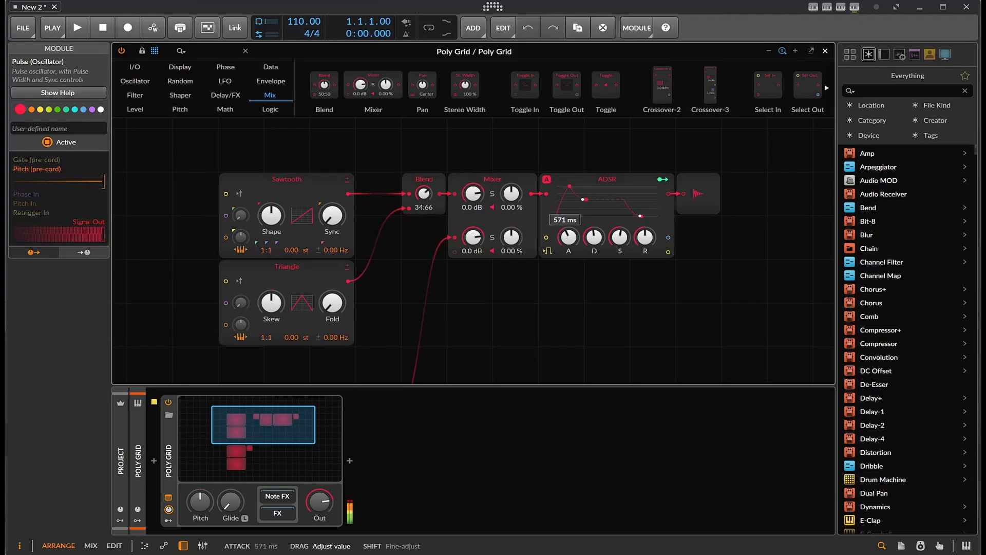
mouse_move(645, 237)
mouse_down()
mouse_move(645, 221)
mouse_move(649, 238)
mouse_up()
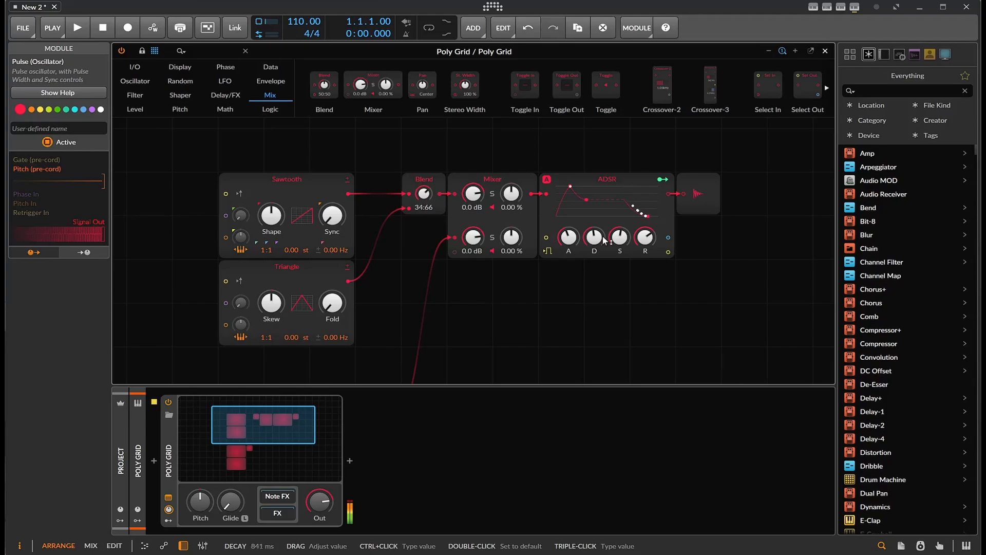
drag(620, 237, 620, 232)
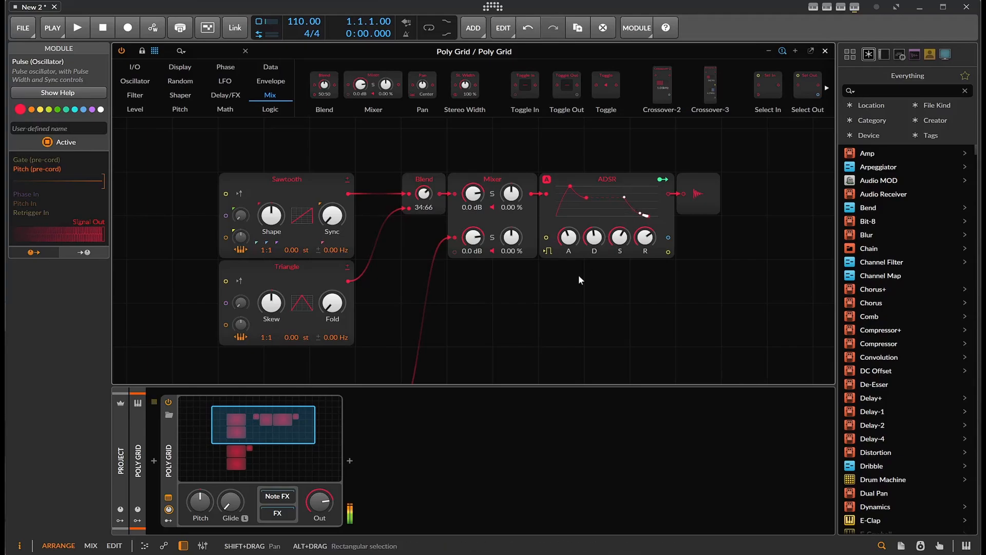
scroll(579, 276, down, 3)
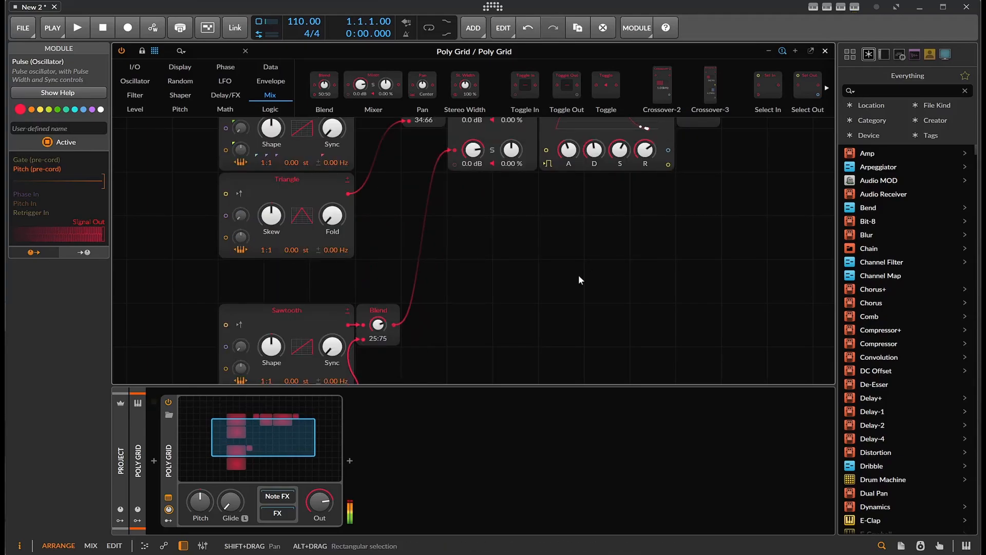
scroll(528, 279, up, 3)
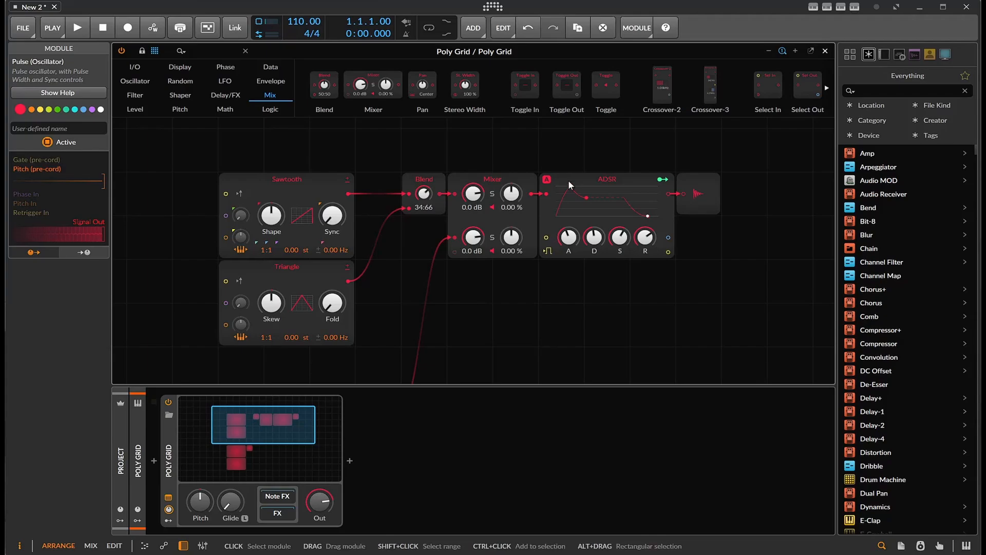
- Move the ADSR and the audio output module together two grid slots to the right to make room after the Mixer
drag(497, 127, 722, 249)
click(581, 139)
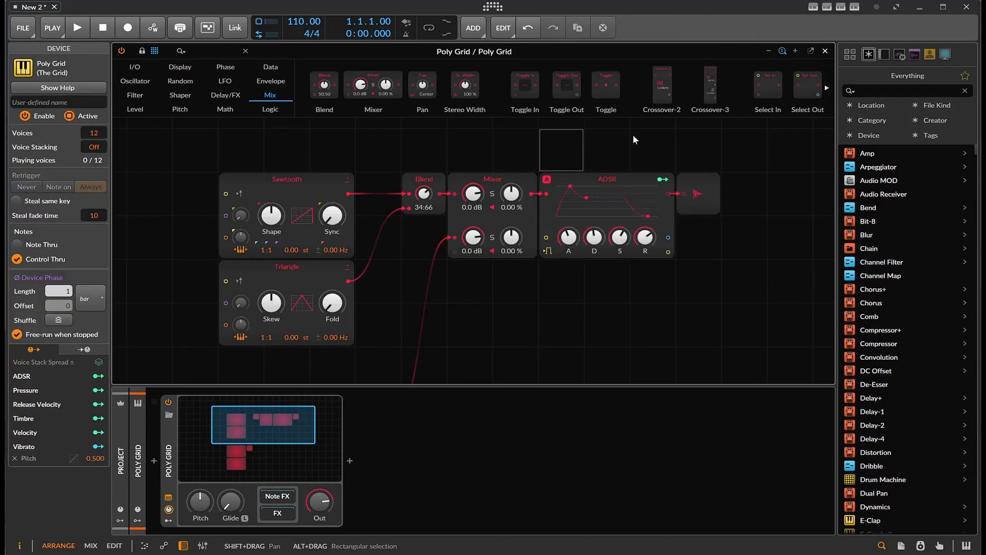
drag(610, 133, 736, 253)
drag(642, 205, 733, 205)
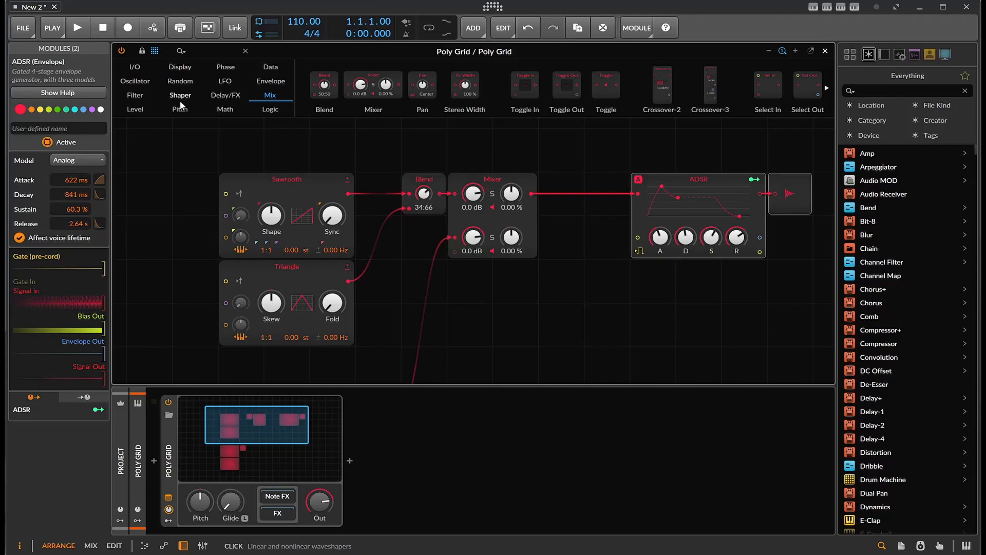
- Insert a Sallen-Key filter between the Mixer and the ADSR
click(131, 92)
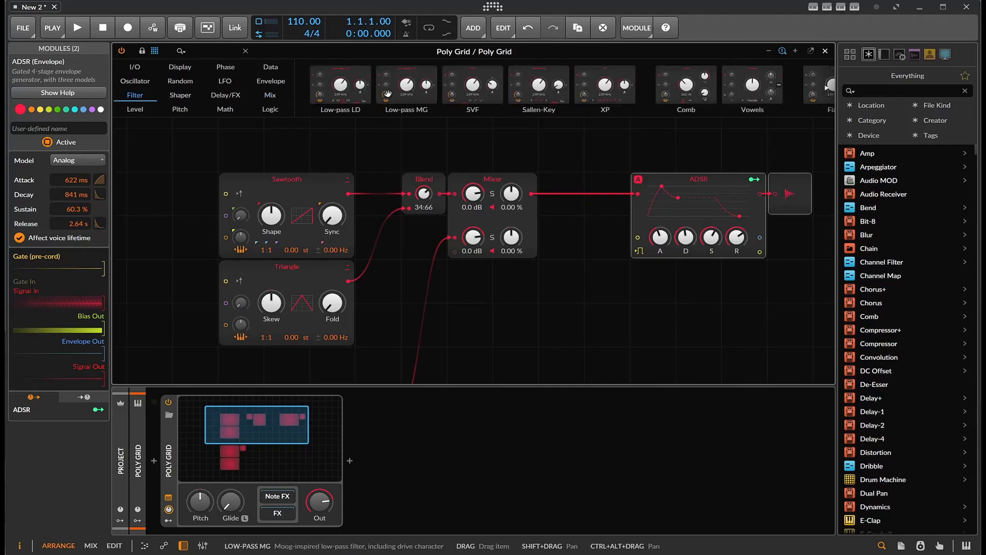
scroll(405, 94, up, 6)
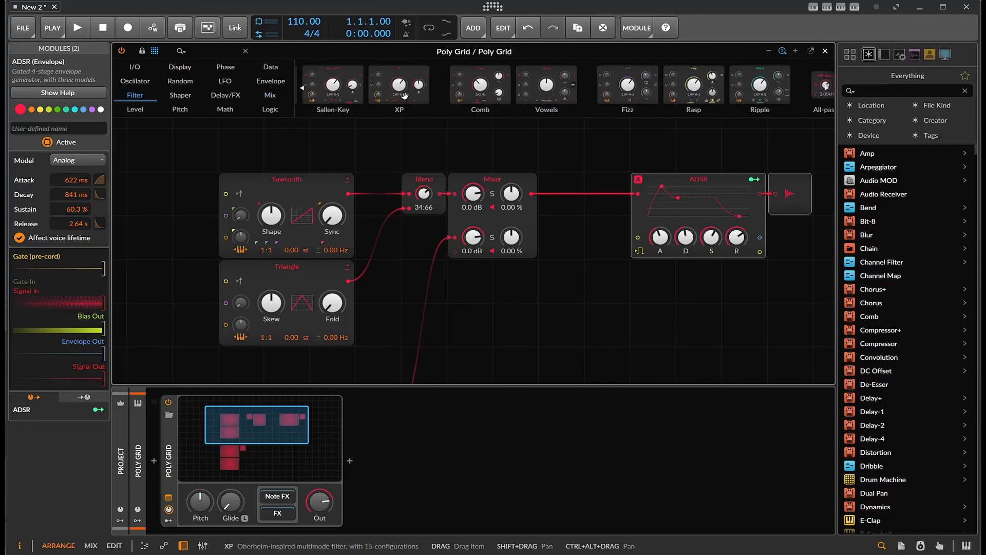
scroll(406, 94, up, 2)
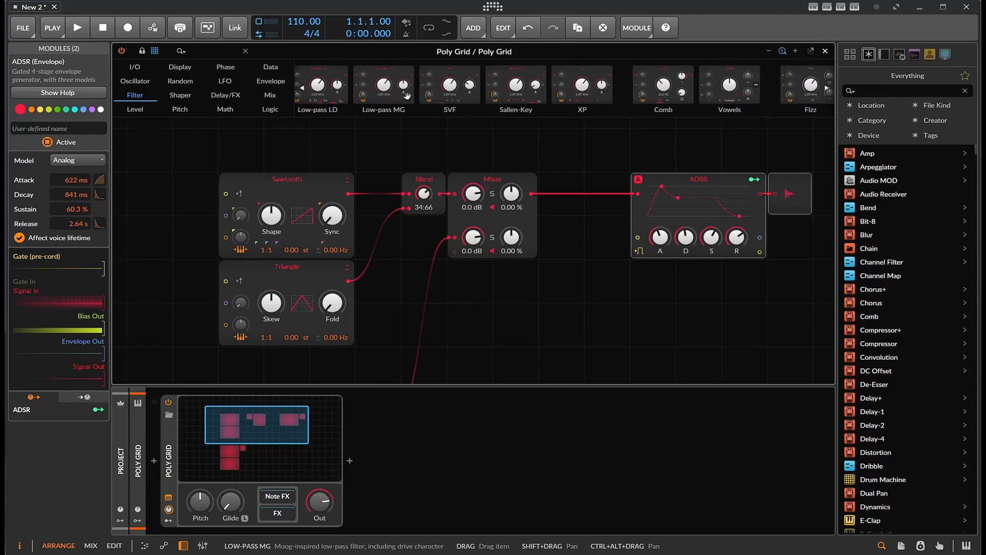
drag(514, 78, 540, 180)
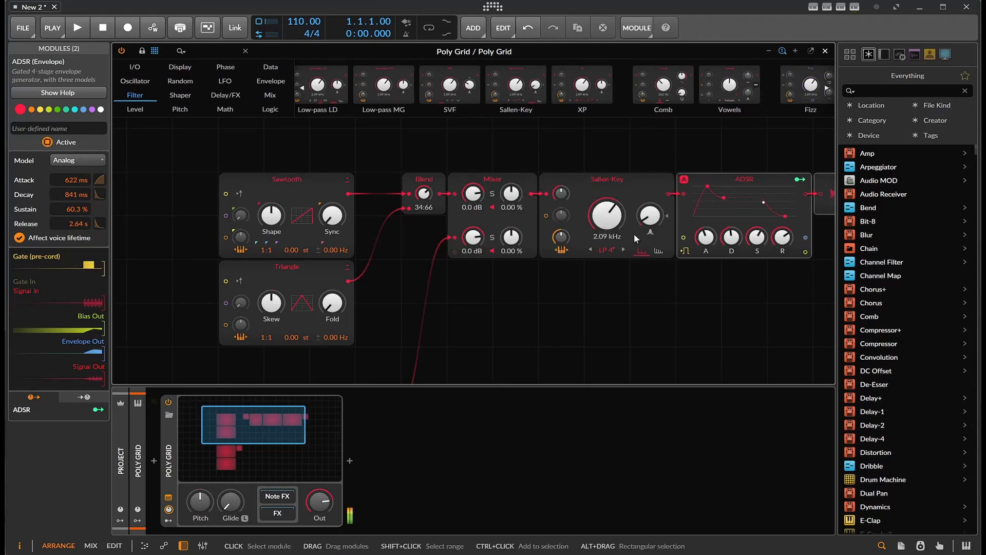
- Set the Sallen-Key filter's cutoff to 757 Hz, its resonance to about 67 % and its mode to LP 6
drag(633, 233, 655, 223)
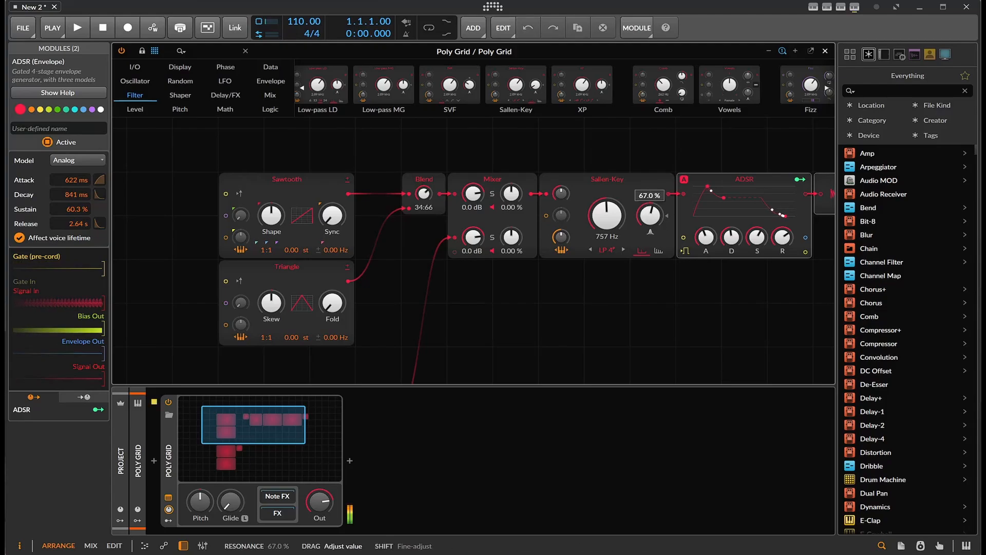
click(624, 250)
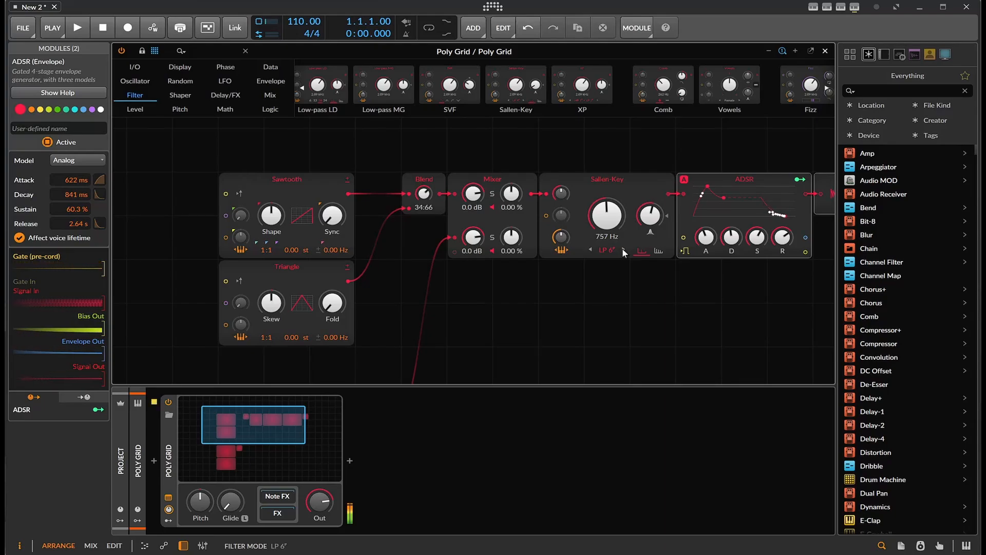
scroll(624, 262, down, 3)
scroll(623, 260, up, 3)
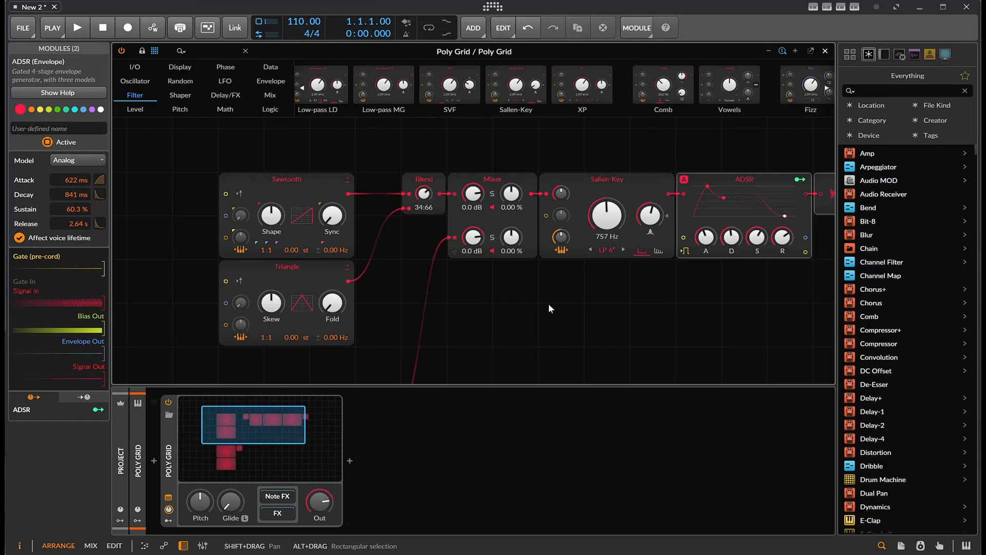
- Examine the Audio Out module's settings and the signal flow of the patch, and display the Poly Grid device's voice settings
scroll(547, 303, down, 2)
scroll(542, 307, up, 2)
drag(634, 313, 430, 305)
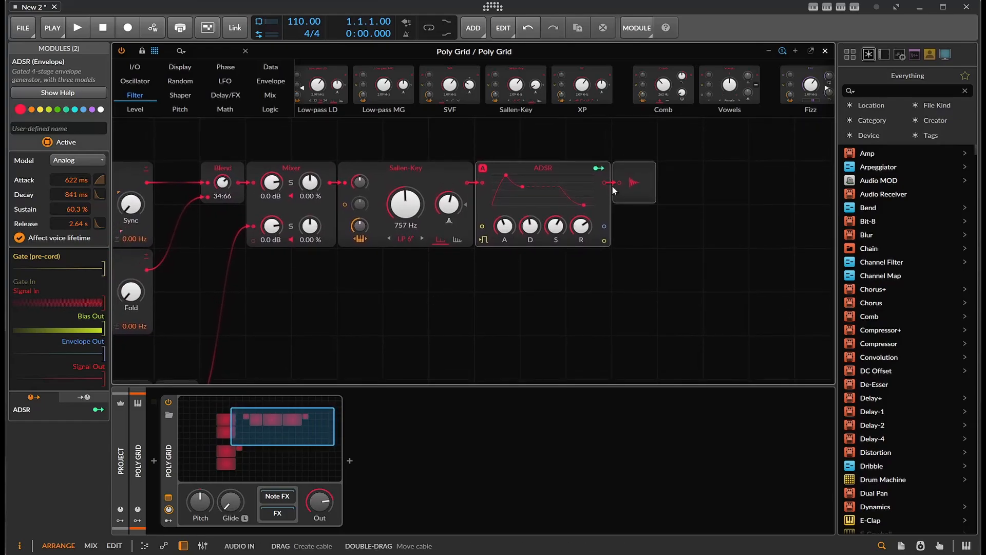
click(627, 192)
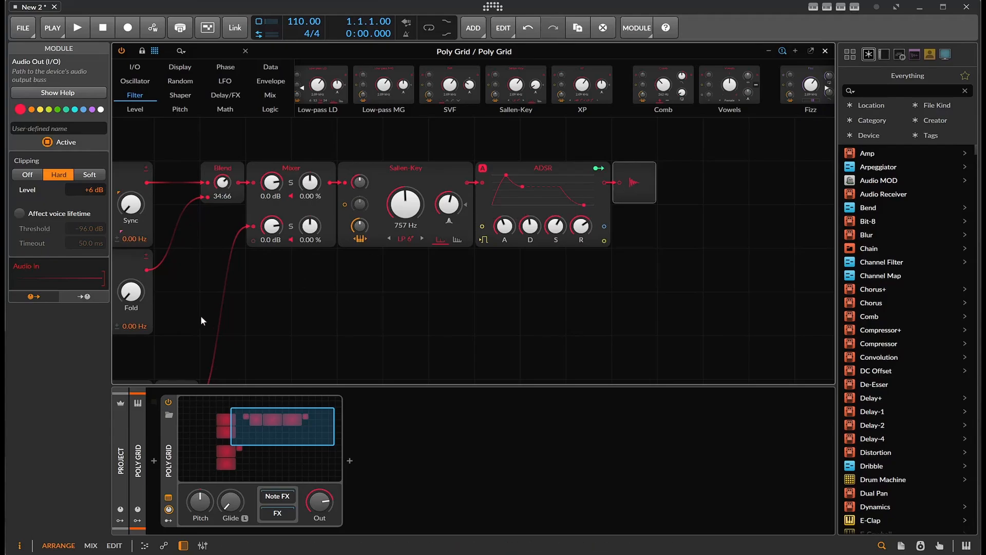
scroll(205, 313, down, 3)
drag(272, 315, 409, 339)
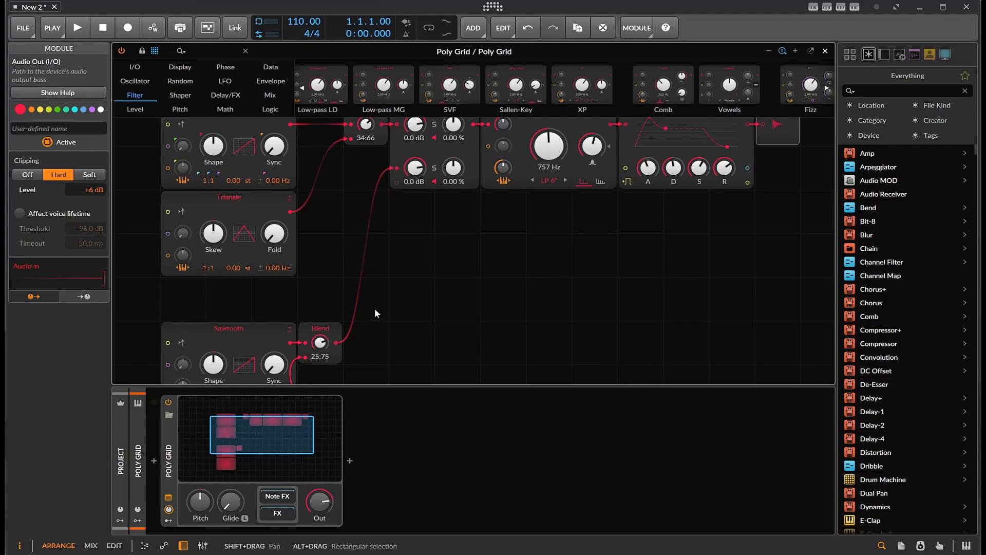
drag(495, 285, 472, 347)
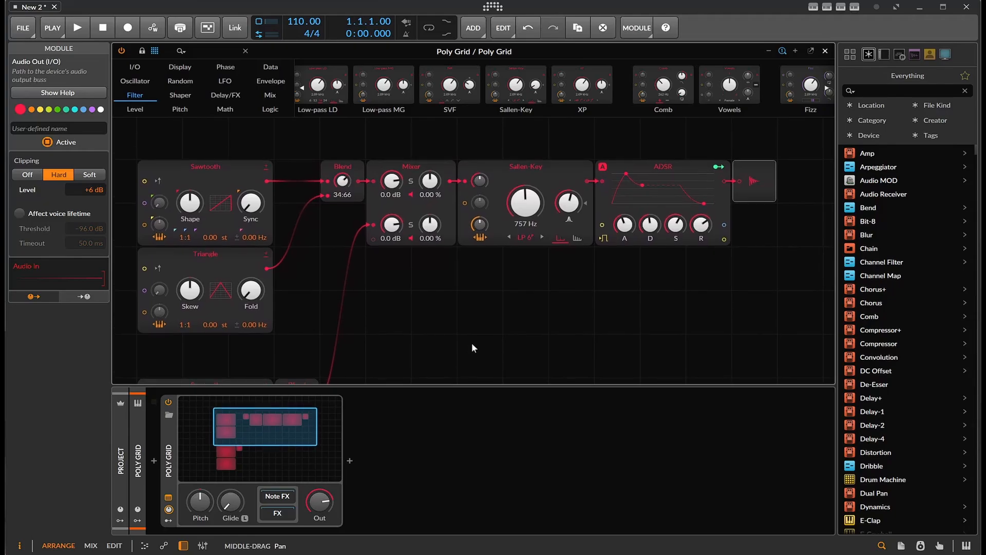
click(297, 294)
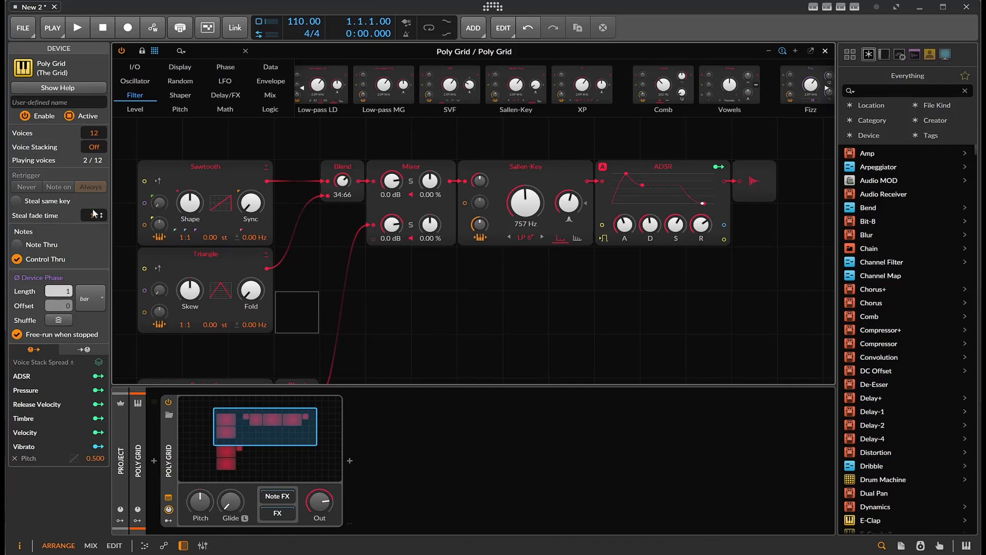
- Set the Poly Grid's voice stacking to 4 voices
drag(94, 147, 94, 143)
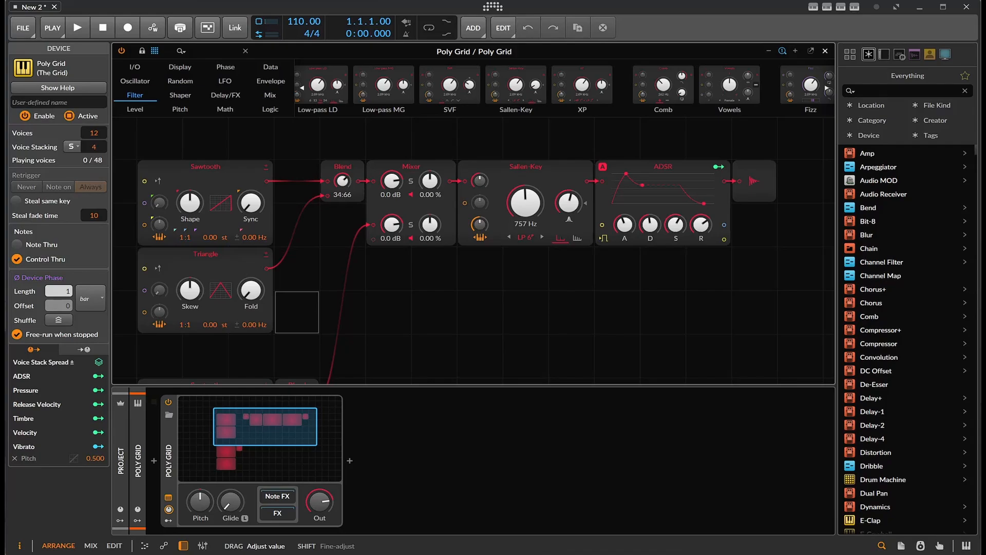
click(94, 147)
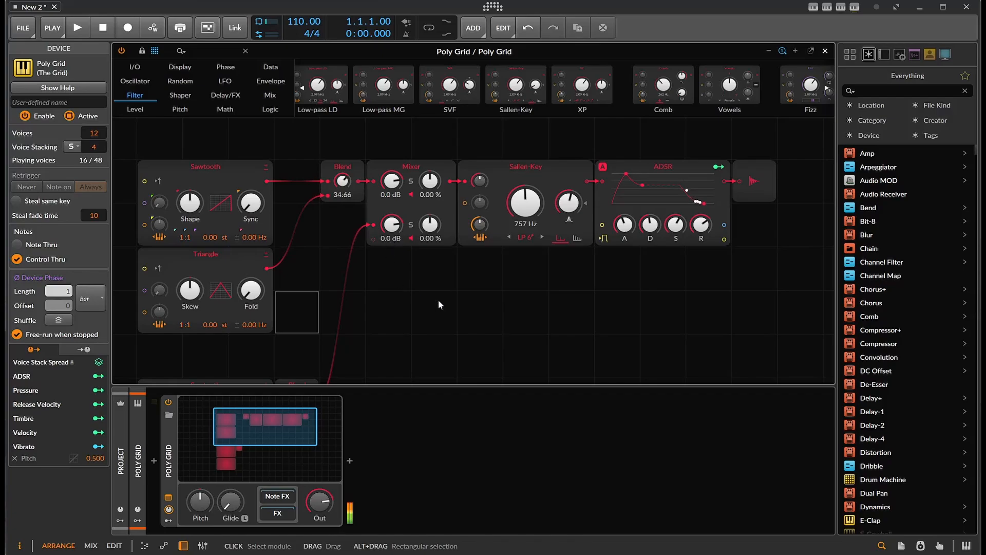
drag(447, 307, 550, 265)
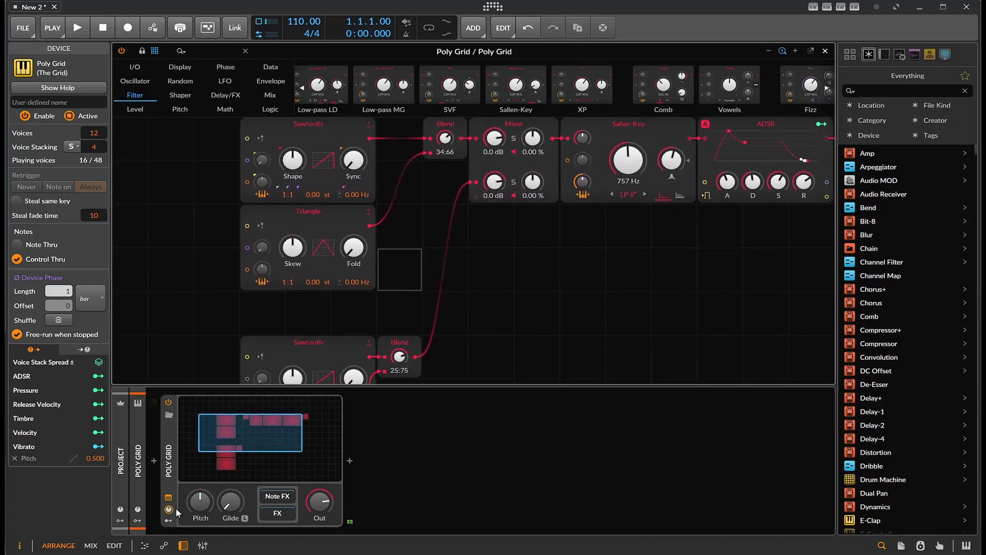
- Show the device's modulators and add a Stack Spread modulator in the empty slot below Expressions
click(165, 520)
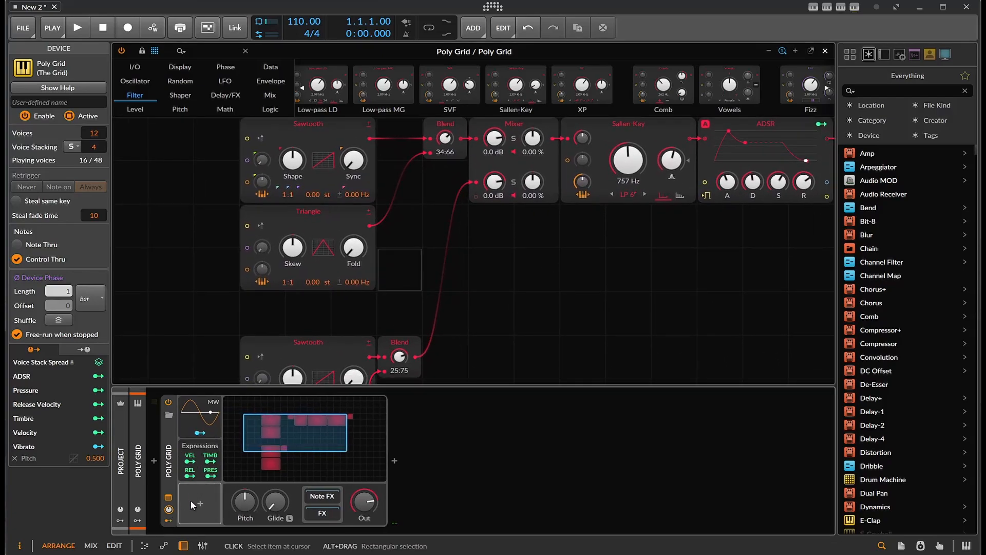
click(196, 505)
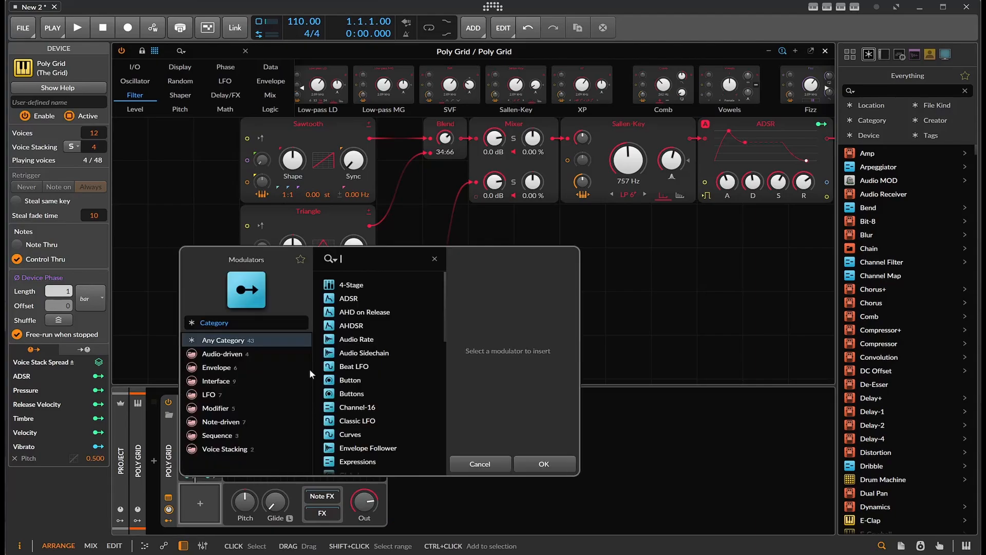
scroll(430, 344, down, 10)
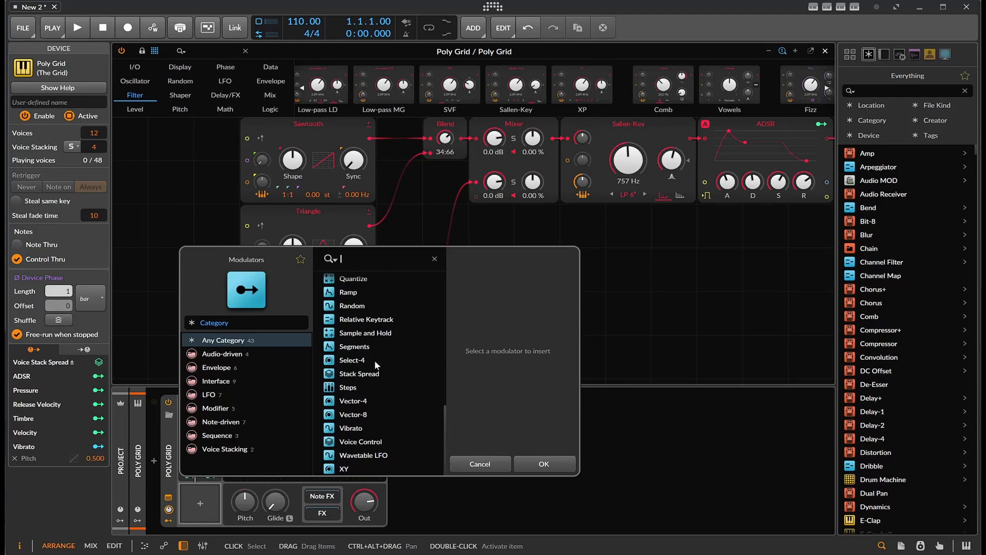
text(st)
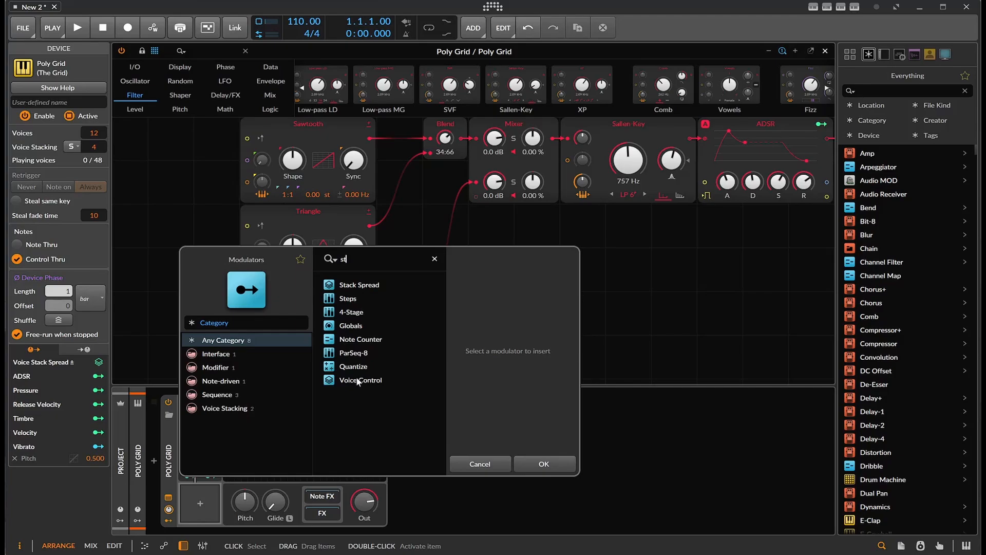
click(362, 286)
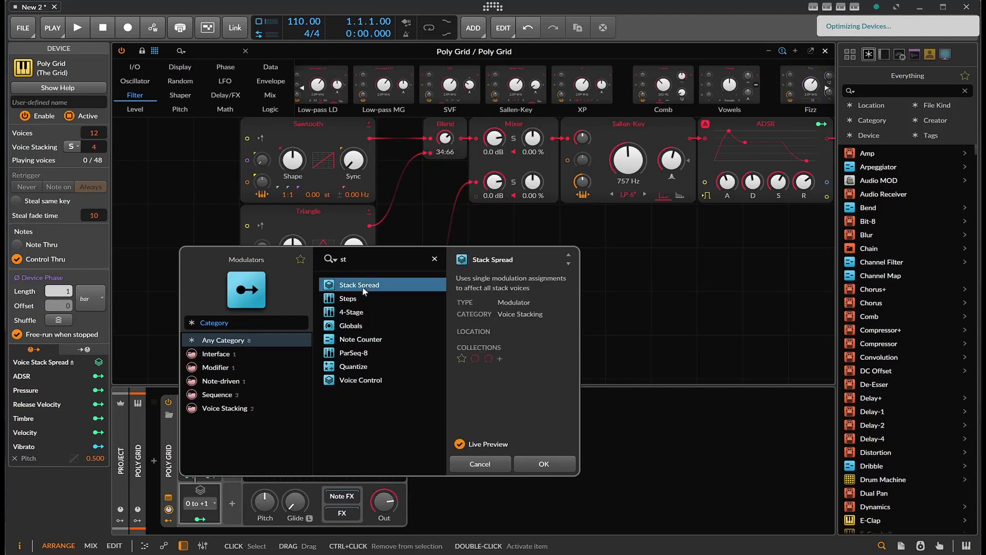
double_click(363, 285)
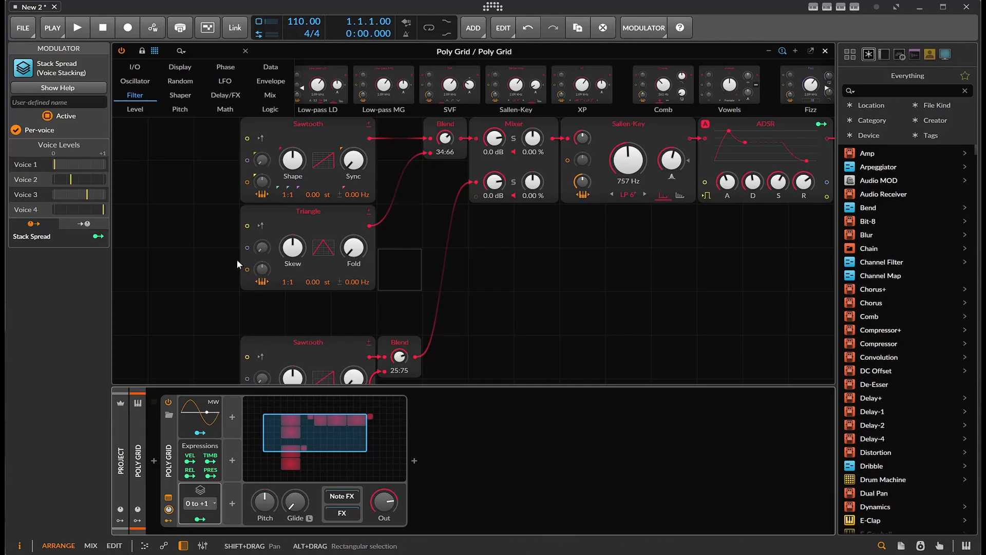
- Place a Voice Stack Tog module below the upper Blend and switch off all four of its voices
drag(434, 213, 473, 223)
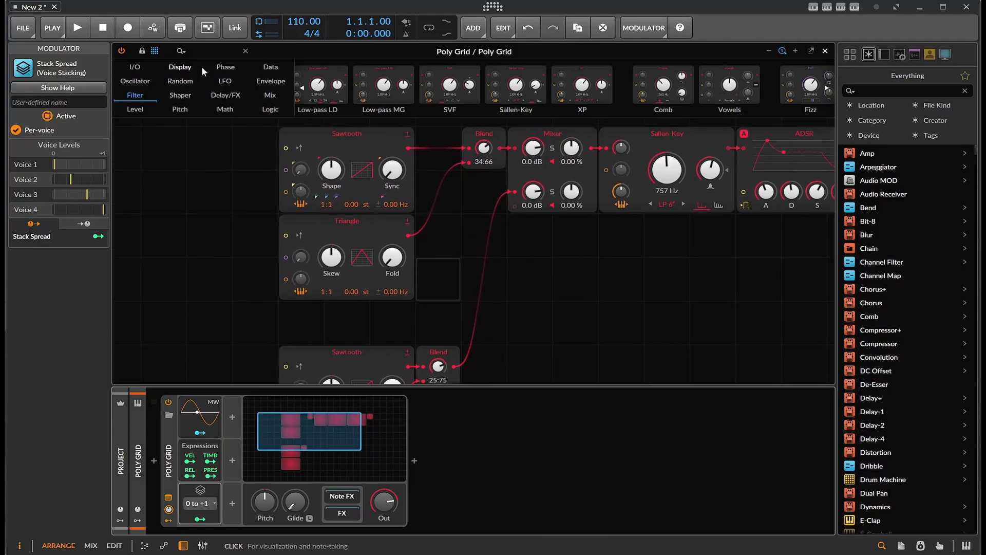
click(204, 52)
text(stac)
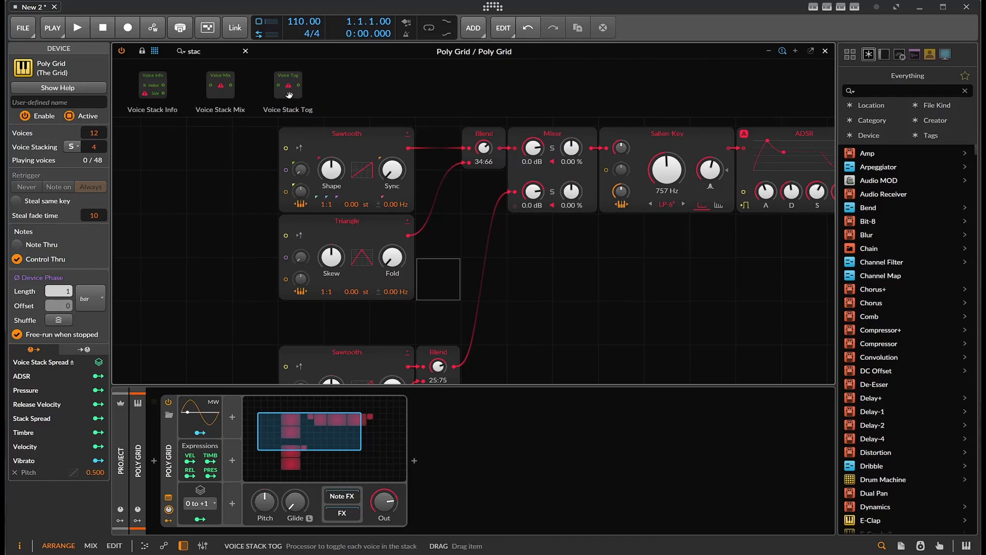
drag(288, 86, 486, 223)
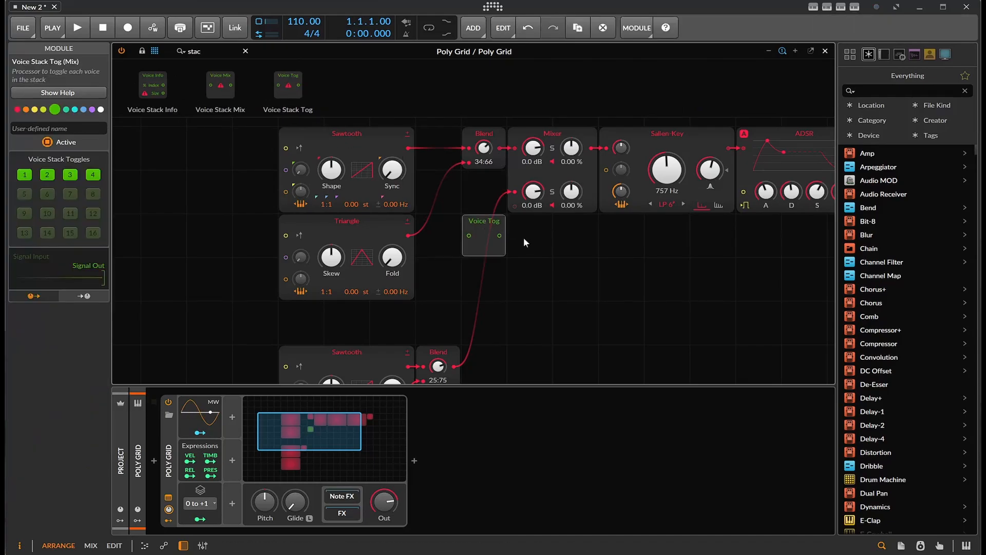
click(28, 175)
click(45, 176)
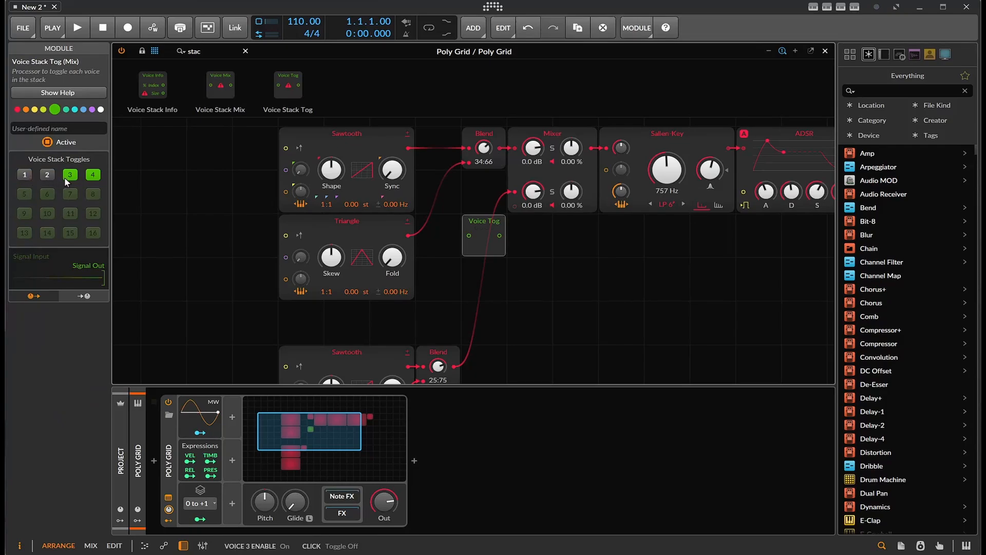
click(70, 176)
click(91, 176)
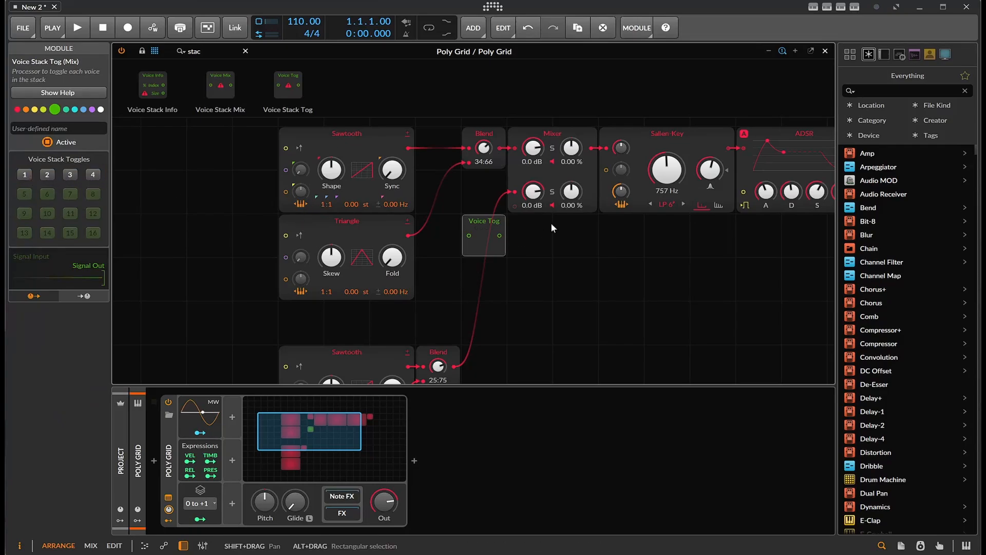
- Delete the Mixer and insert the Voice Stack Tog between the upper Blend and the Sallen-Key filter, with only voice 1 enabled
click(585, 182)
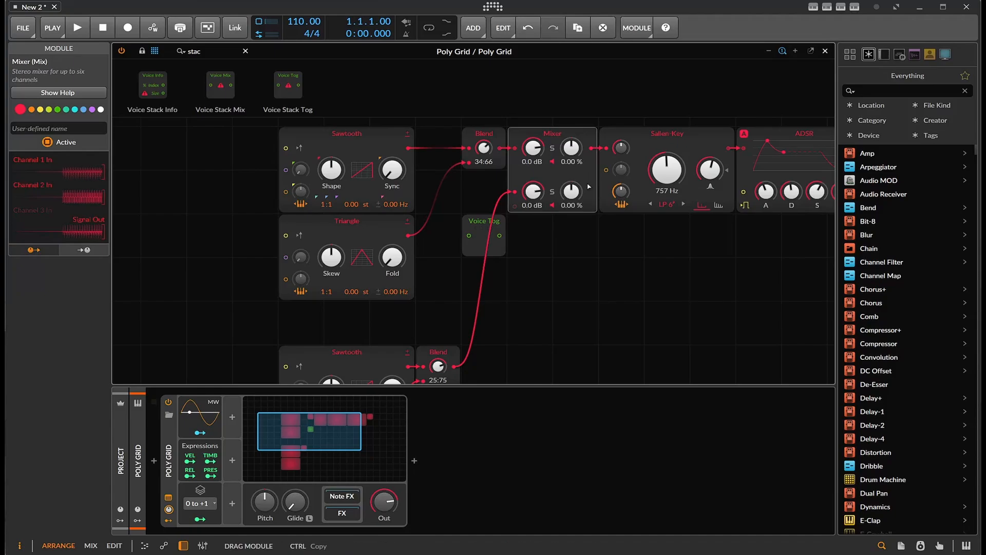
drag(589, 187, 622, 275)
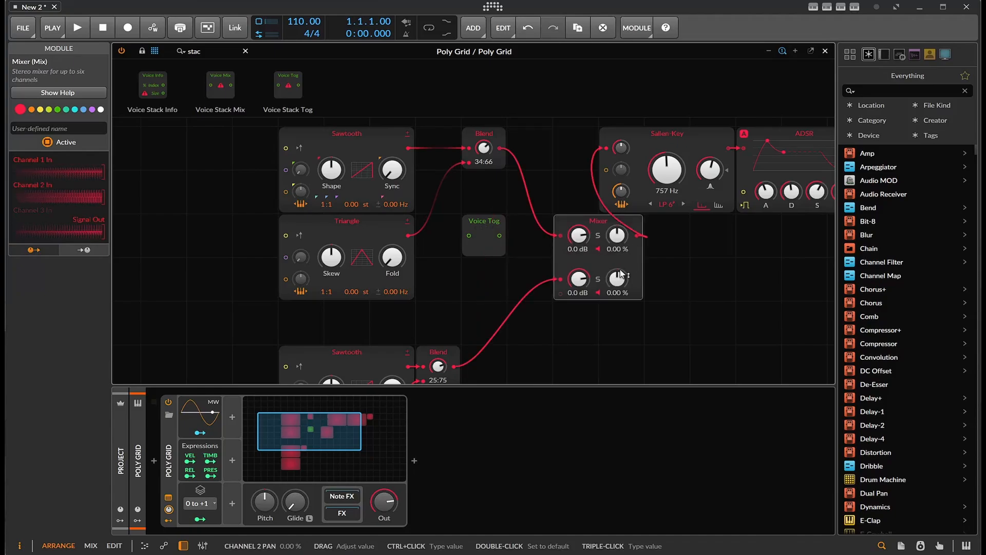
key(Delete)
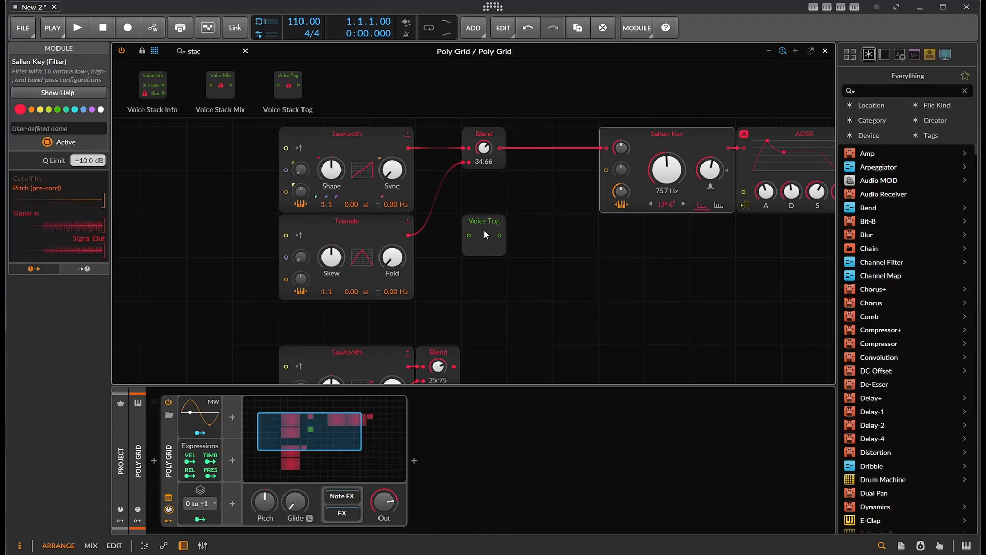
drag(484, 230, 504, 152)
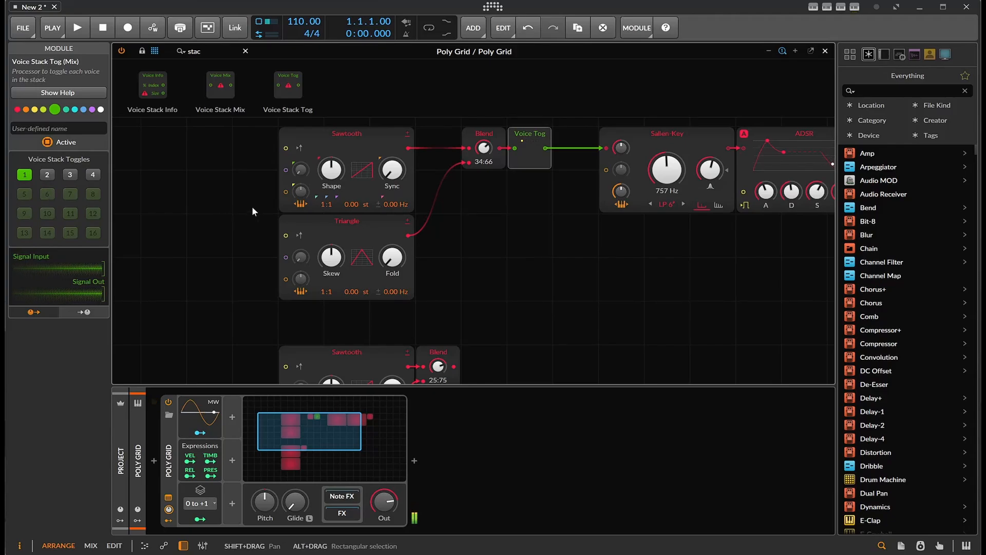
- Set the Stack Spread's mode to Manual and map it to the upper Blend with an amount of -0.28
click(201, 503)
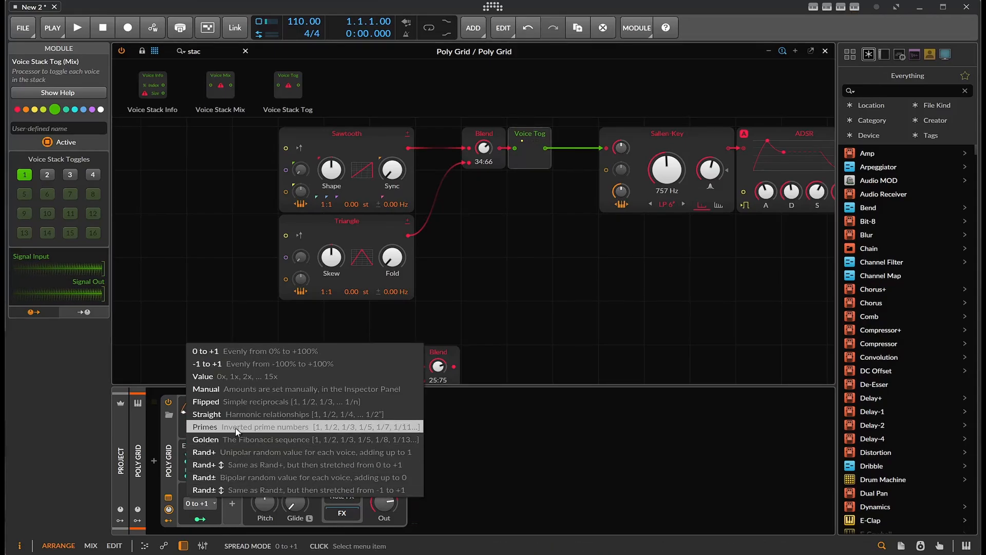
click(248, 390)
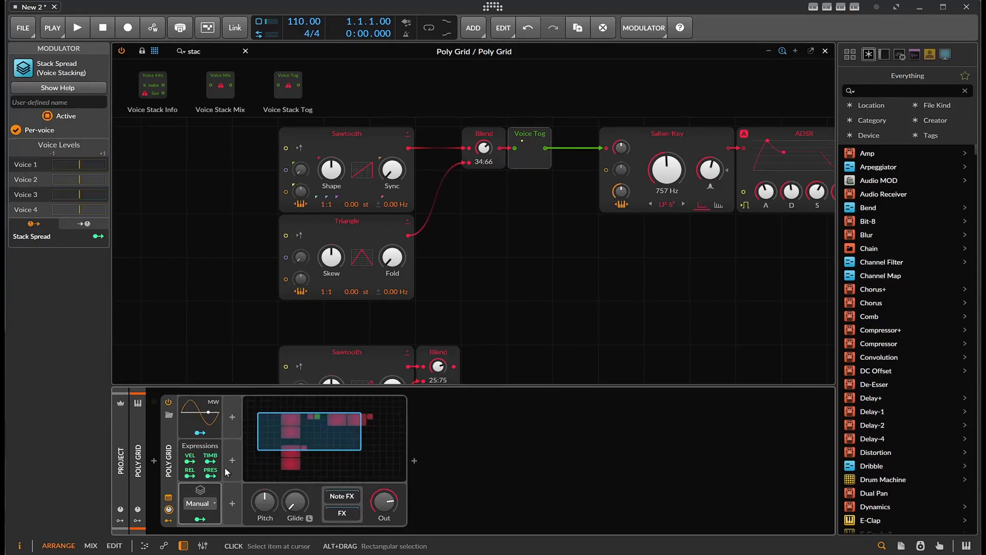
click(201, 519)
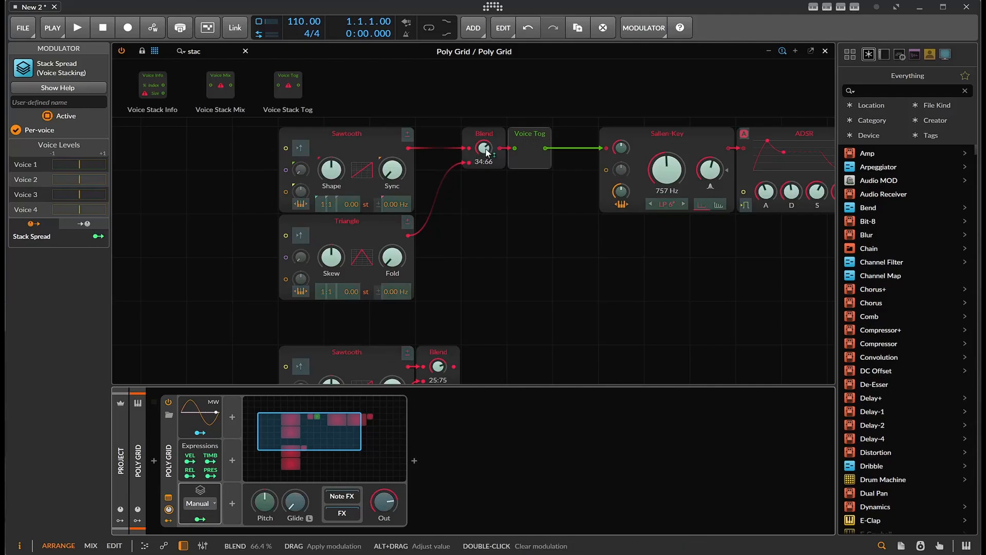
drag(486, 152, 486, 171)
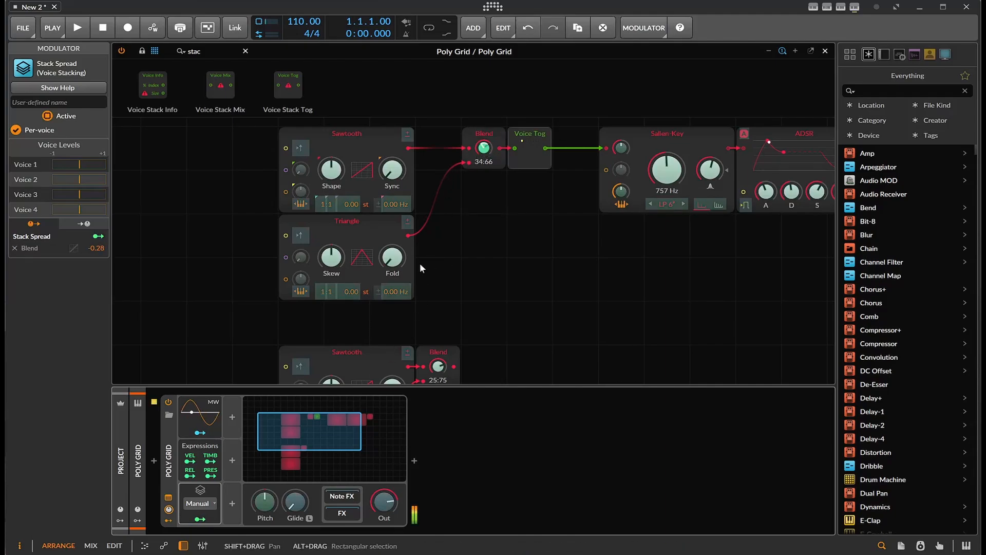
- Set the Stack Spread's manual levels to -49 % for voice 2 and slightly below zero for voices 1, 3 and 4
drag(75, 165, 87, 165)
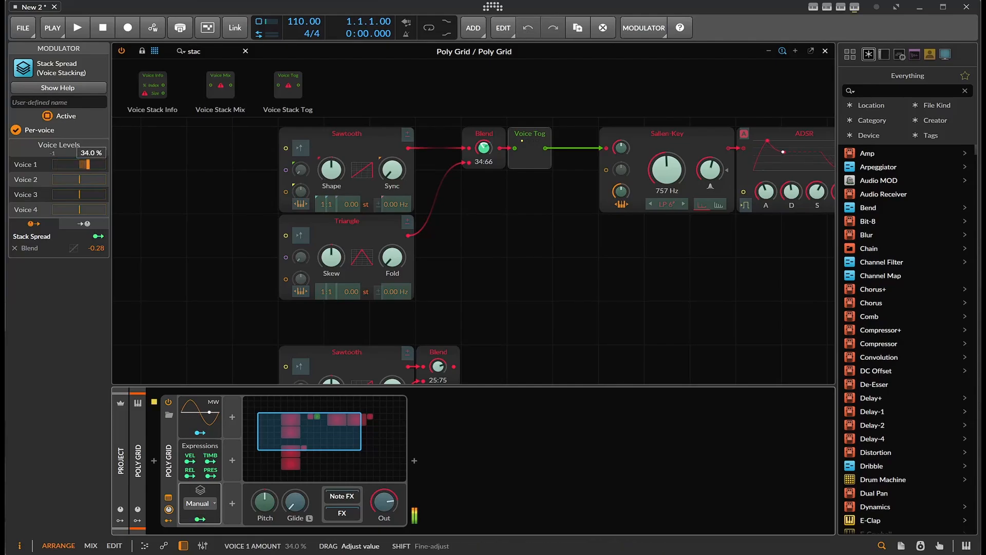
drag(81, 179, 77, 212)
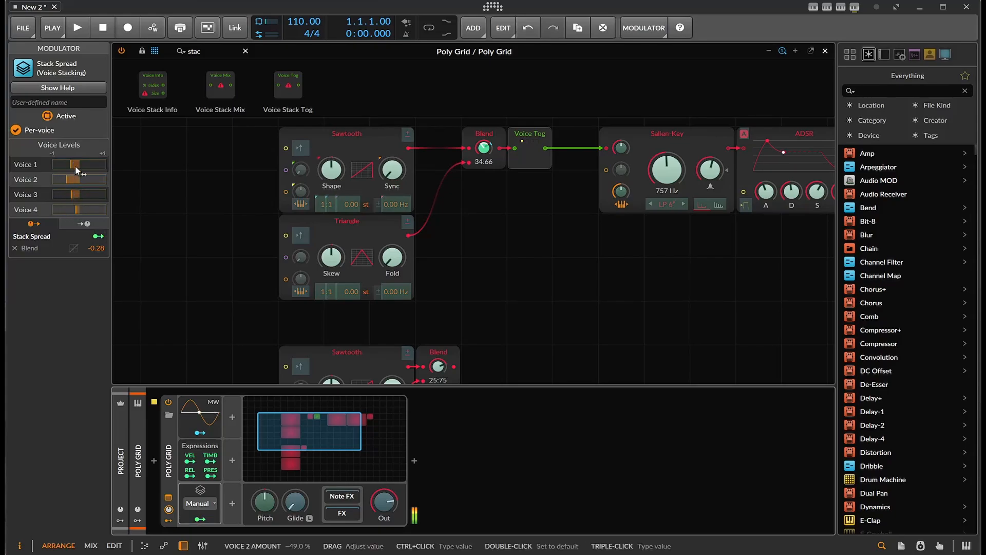
mouse_move(75, 166)
mouse_down()
mouse_move(64, 165)
mouse_move(78, 166)
mouse_up()
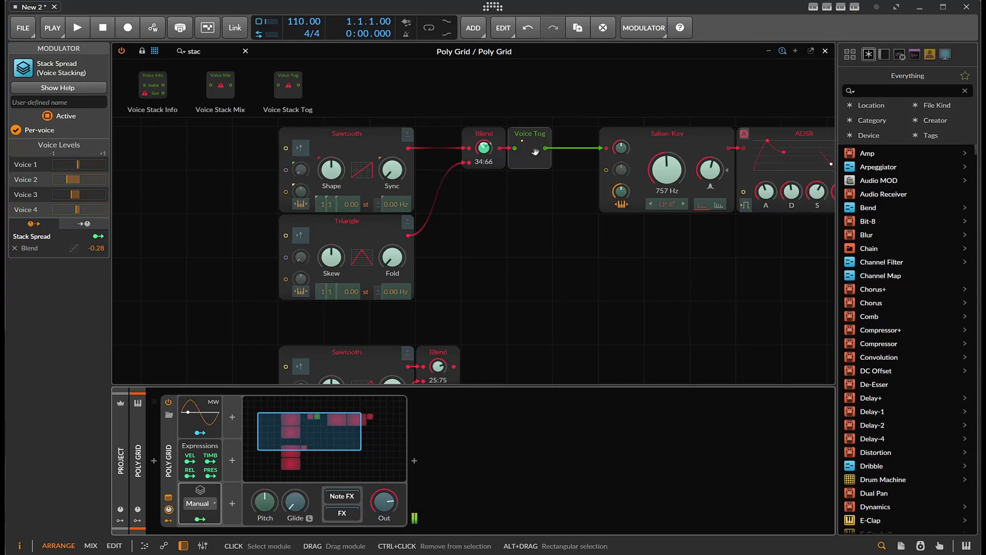
- Try a Voice Stack Mix module after the lower Blend and remove it
scroll(533, 256, up, 2)
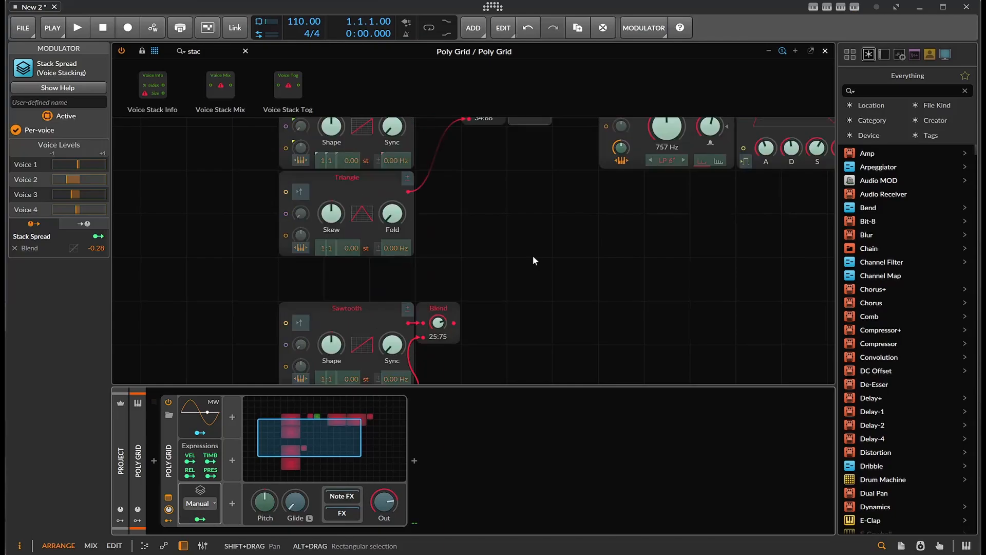
scroll(385, 346, down, 2)
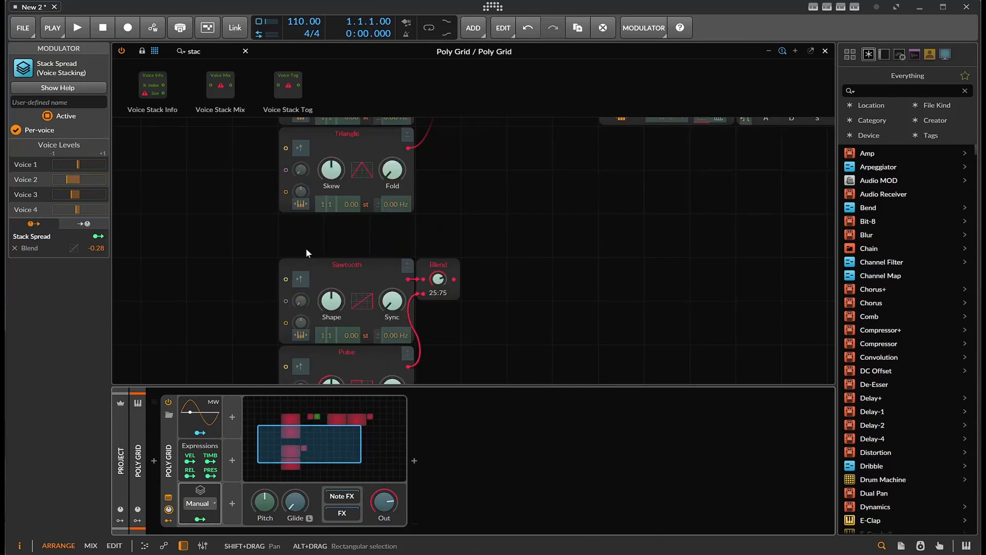
drag(289, 85, 469, 279)
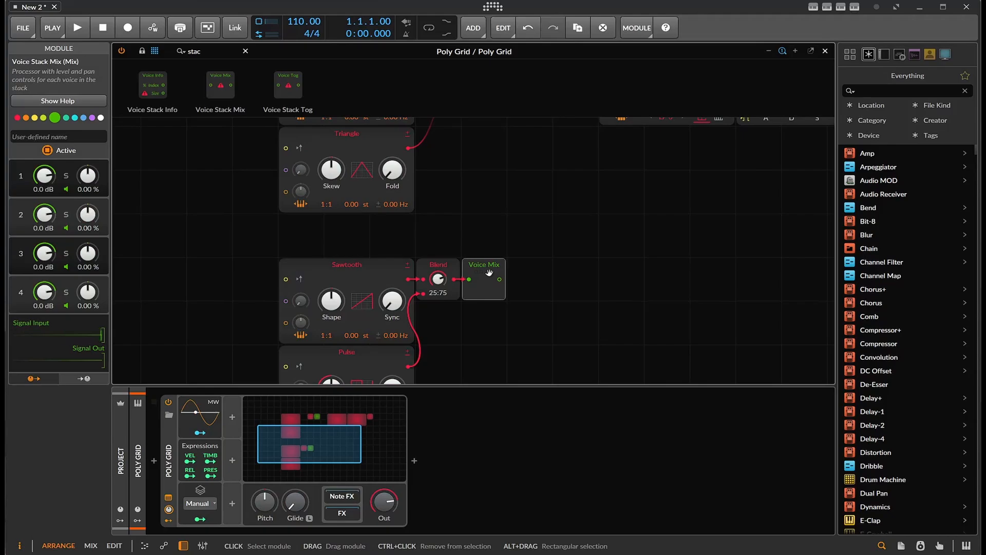
scroll(487, 270, up, 3)
scroll(487, 272, down, 4)
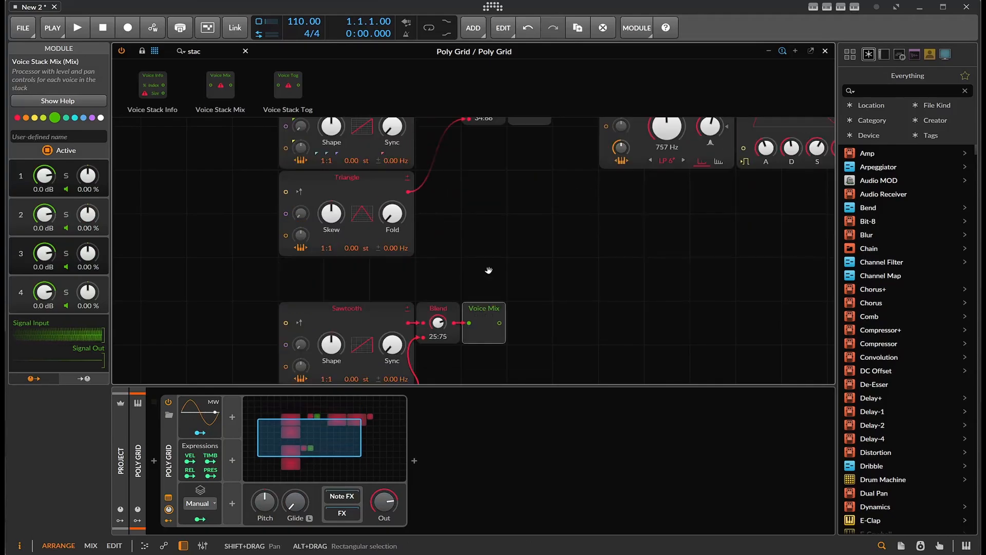
key(Delete)
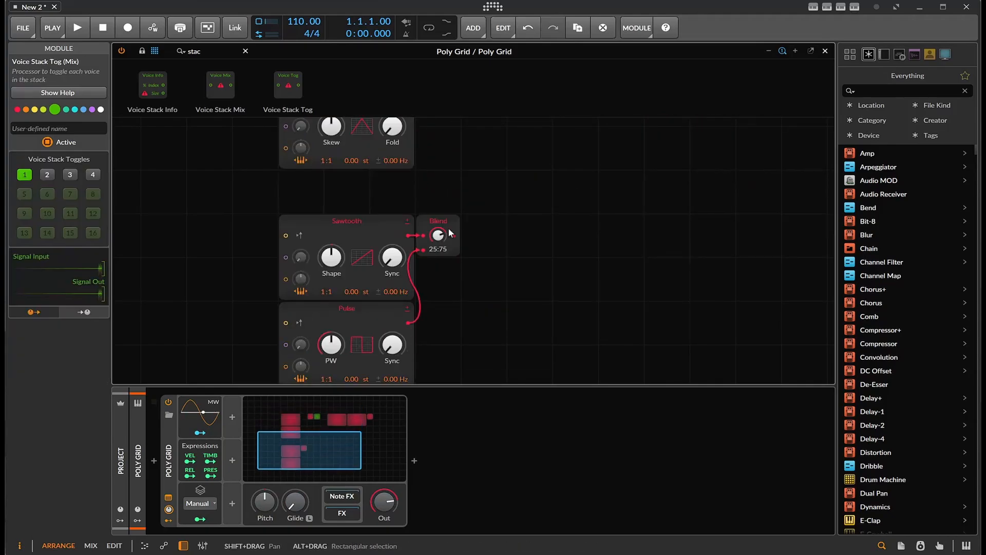
- Add a Voice Stack Tog after the lower Blend, and enable only voice 3 in the upper Voice Stack Tog
drag(283, 87, 483, 234)
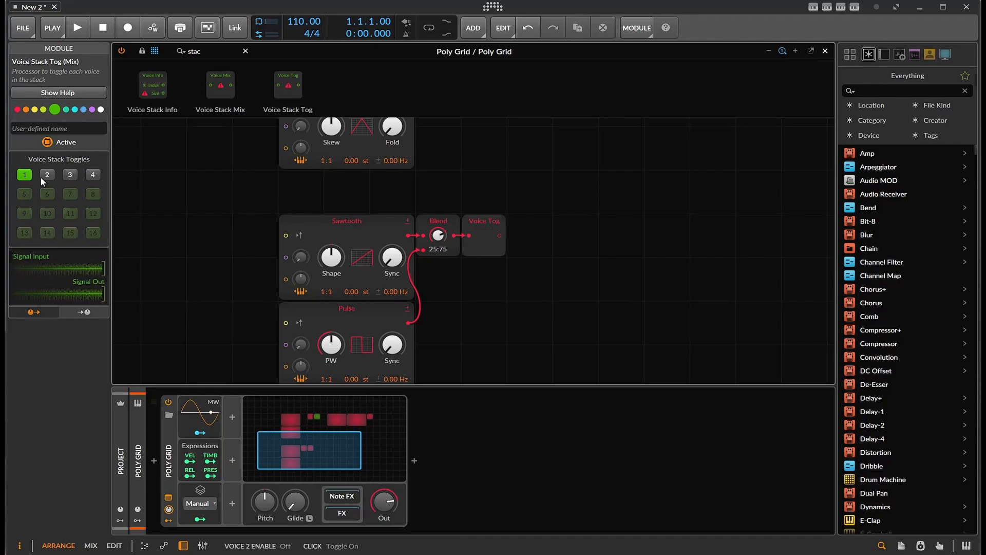
click(26, 174)
click(67, 175)
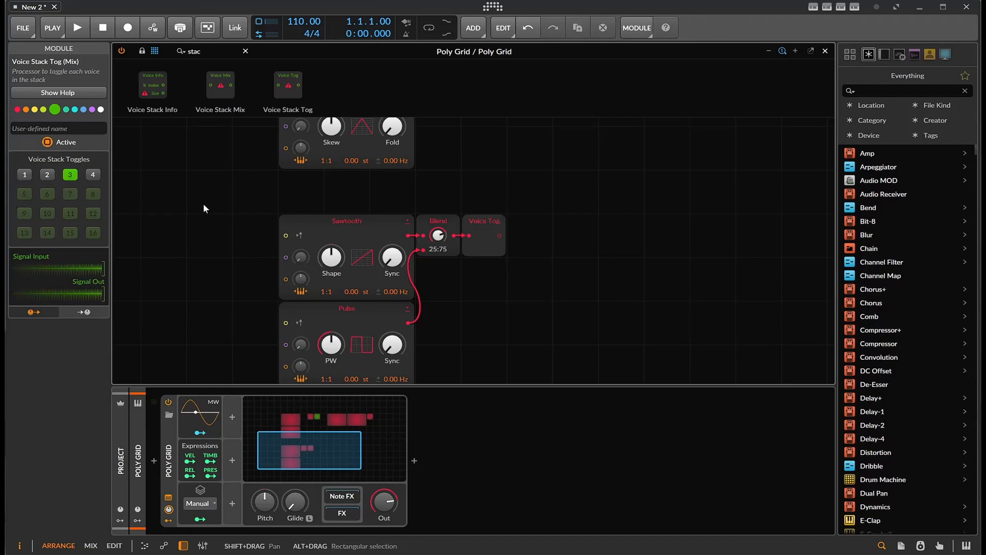
scroll(537, 251, up, 4)
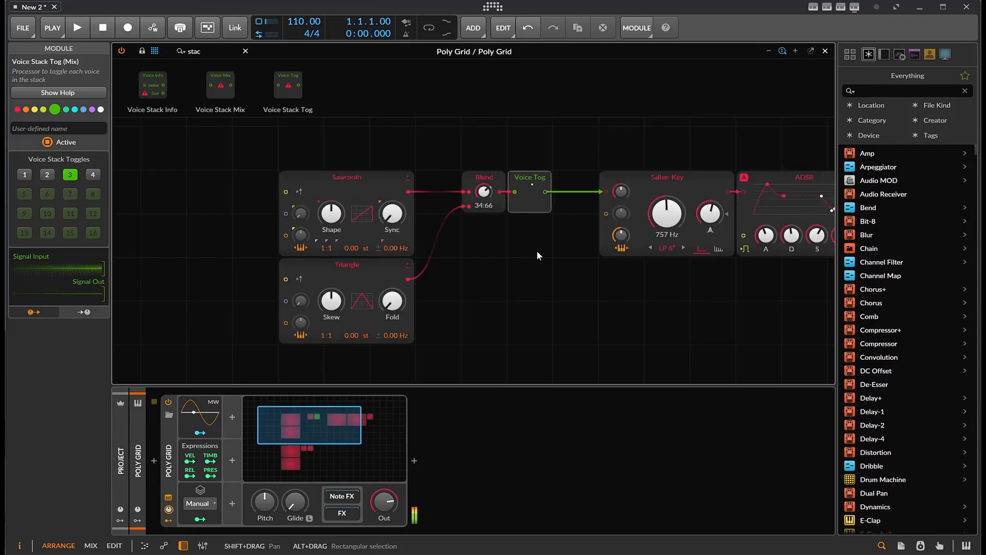
scroll(495, 281, down, 4)
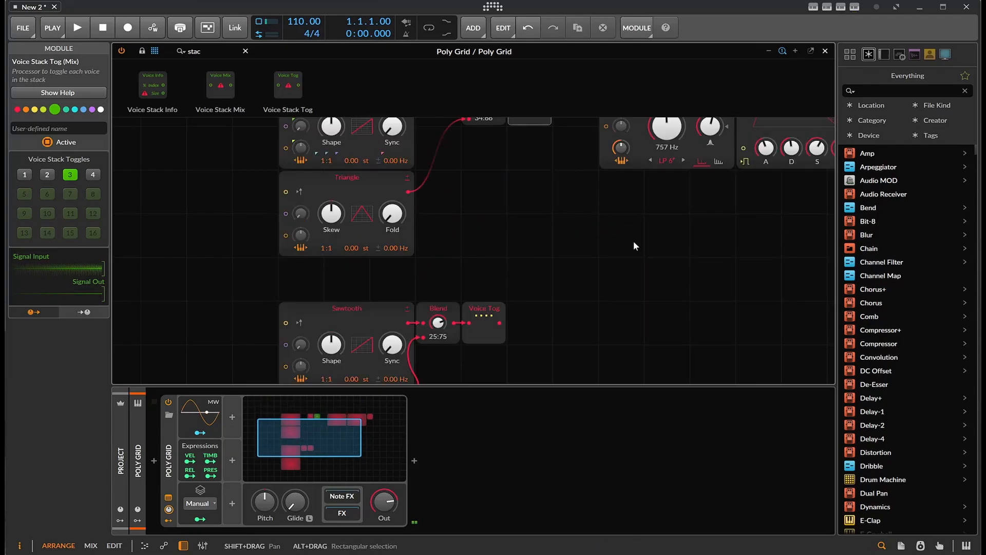
scroll(589, 318, up, 2)
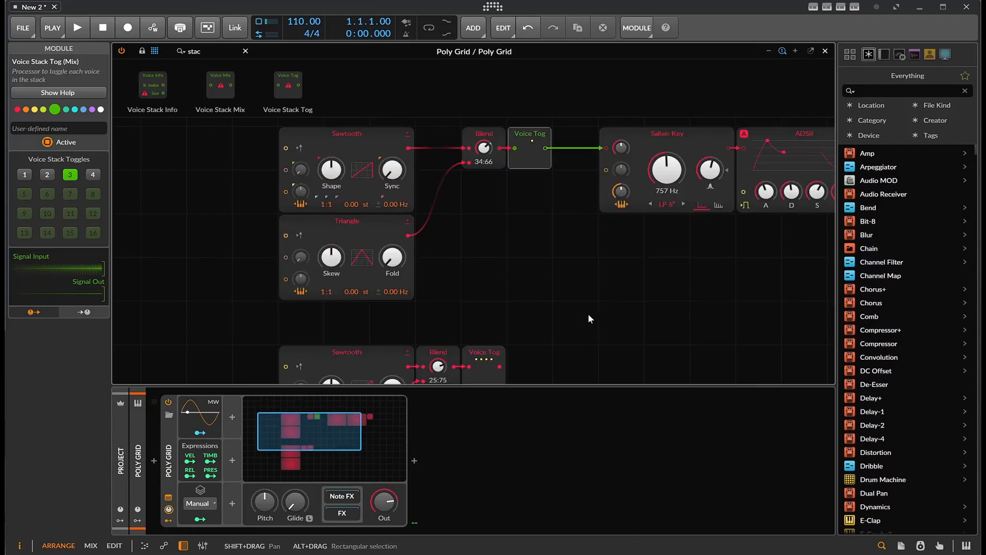
- Clear the module search and delete the Audio Out module after the upper ADSR
click(246, 51)
drag(581, 282, 299, 293)
click(632, 158)
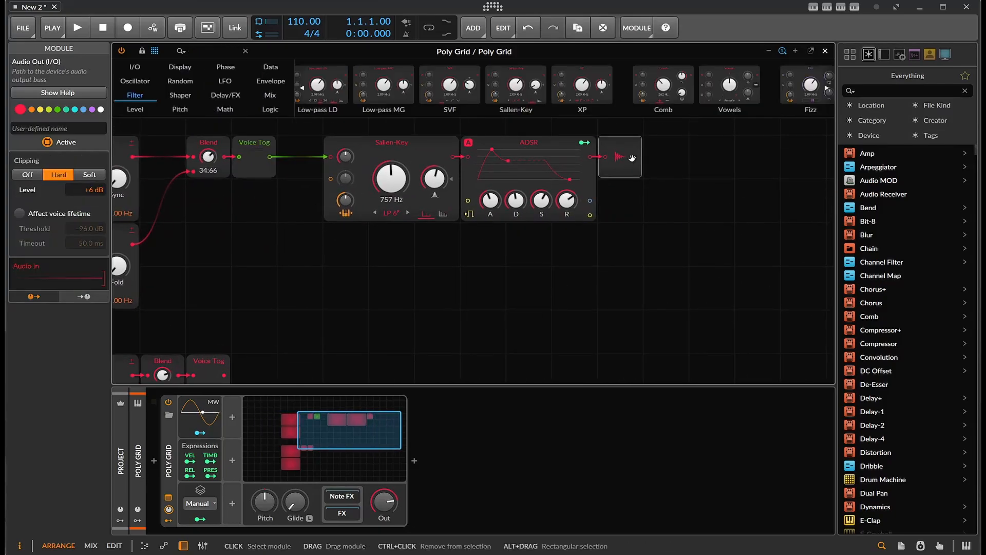
key(Delete)
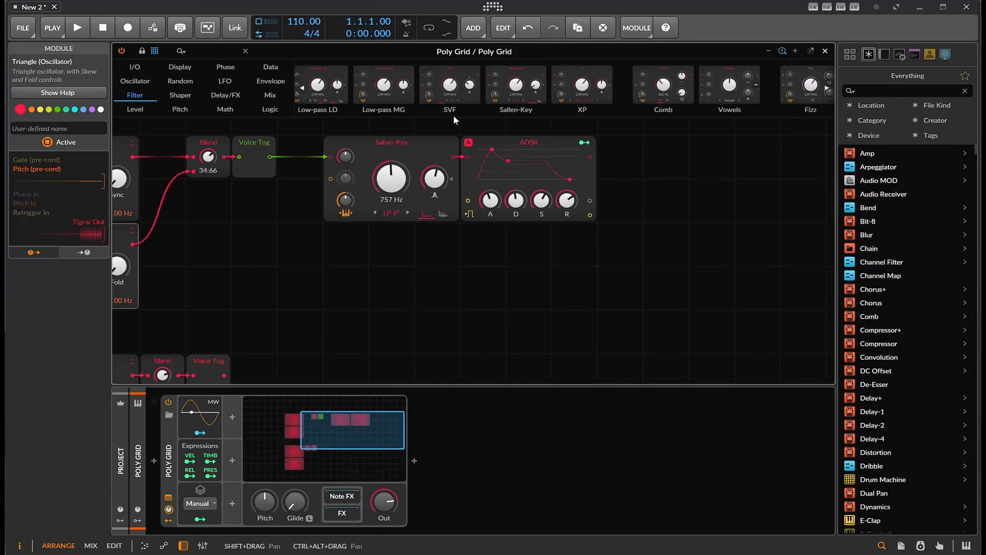
- Add a Modulator Out module beside the upper ADSR and connect the ADSR's envelope output to it
click(135, 66)
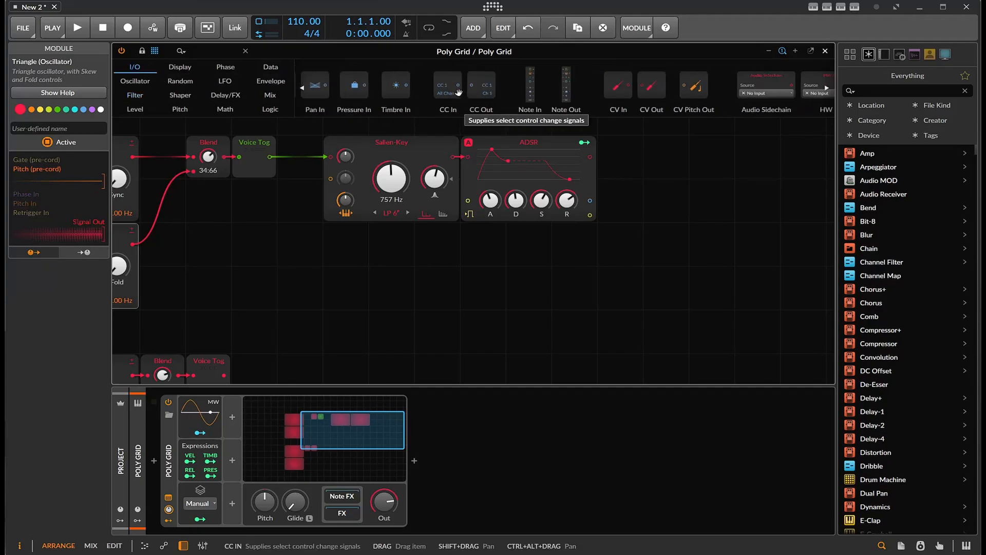
scroll(454, 107, right, 6)
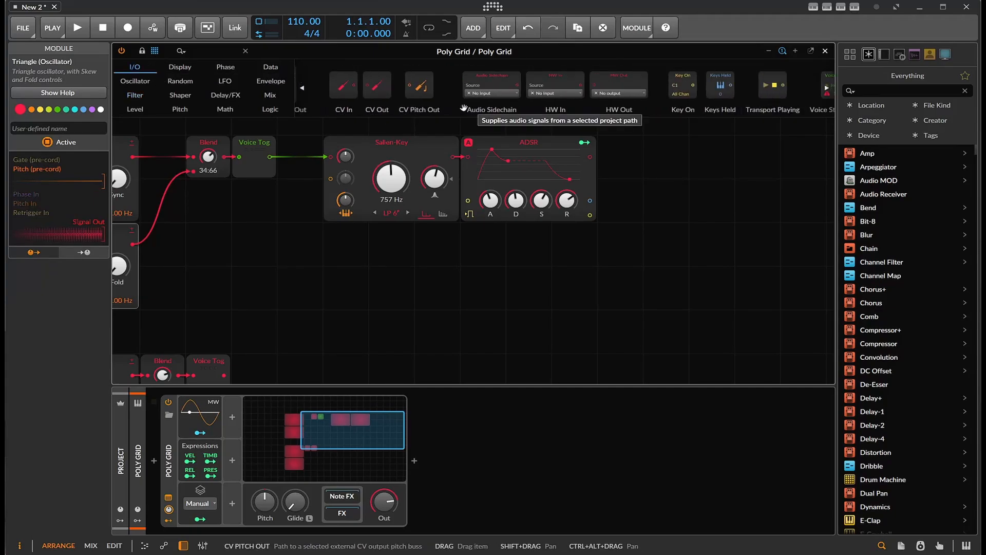
scroll(716, 129, down, 5)
scroll(728, 169, up, 4)
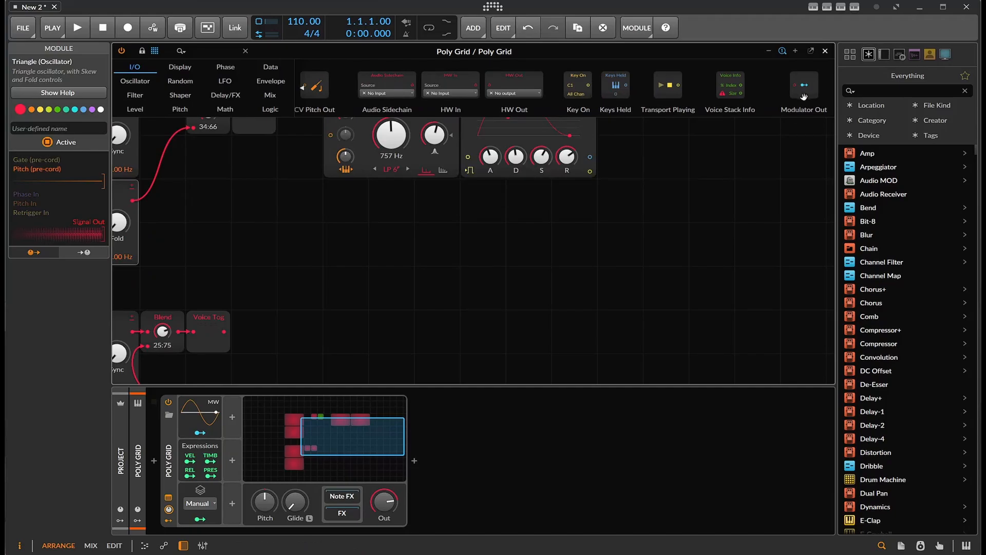
drag(655, 183, 655, 139)
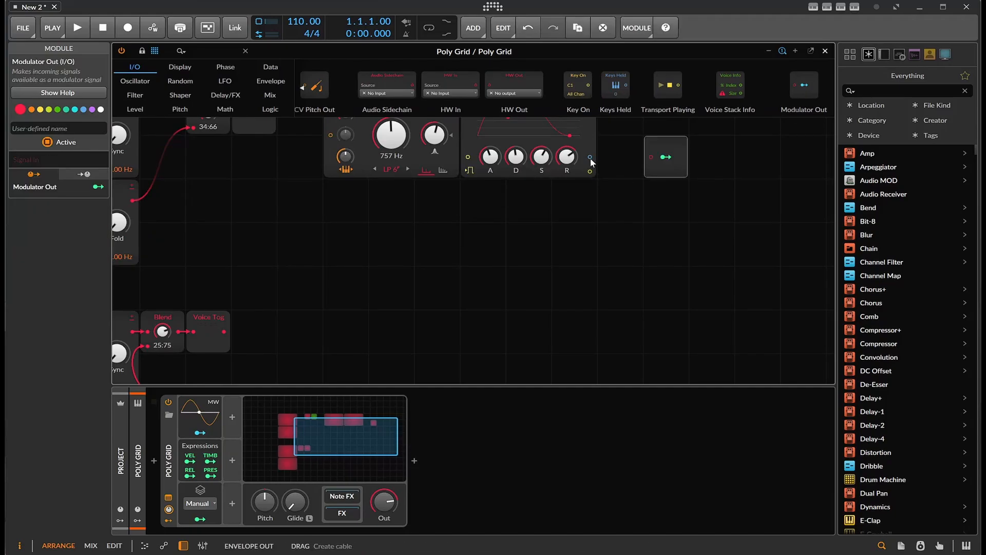
drag(590, 157, 651, 157)
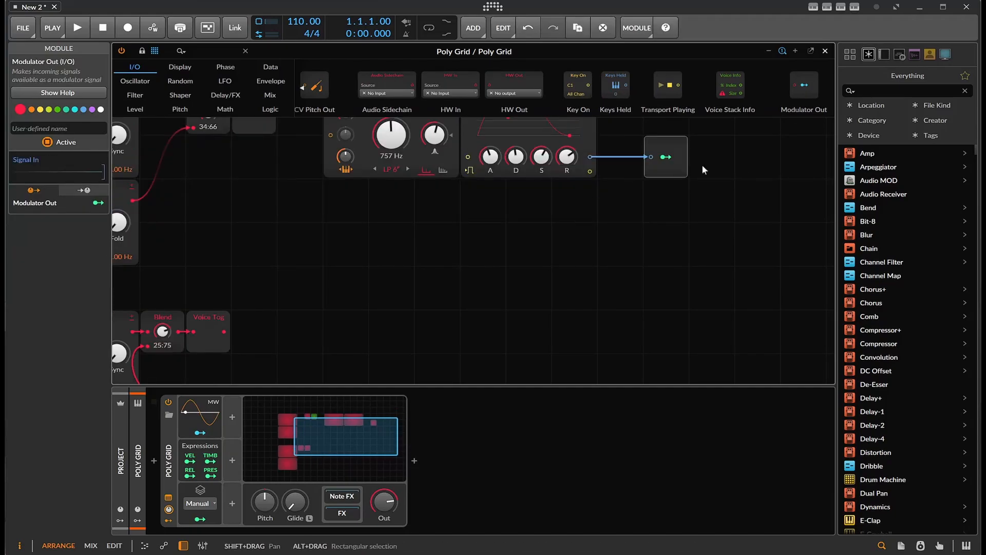
- Place a second Modulator Out in the lower row and put a copy of the ADSR just before it
drag(804, 84, 620, 331)
click(588, 144)
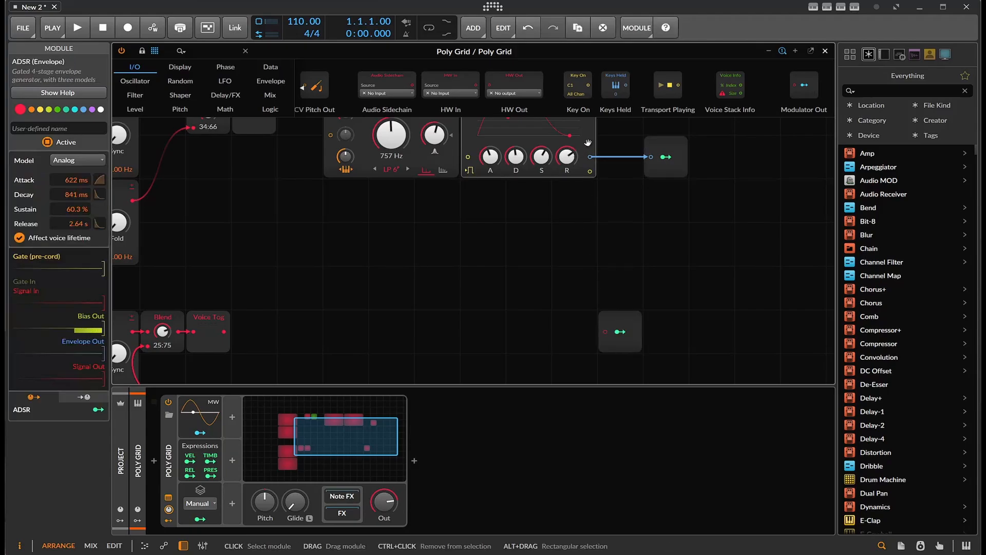
drag(588, 144, 478, 273)
click(467, 288)
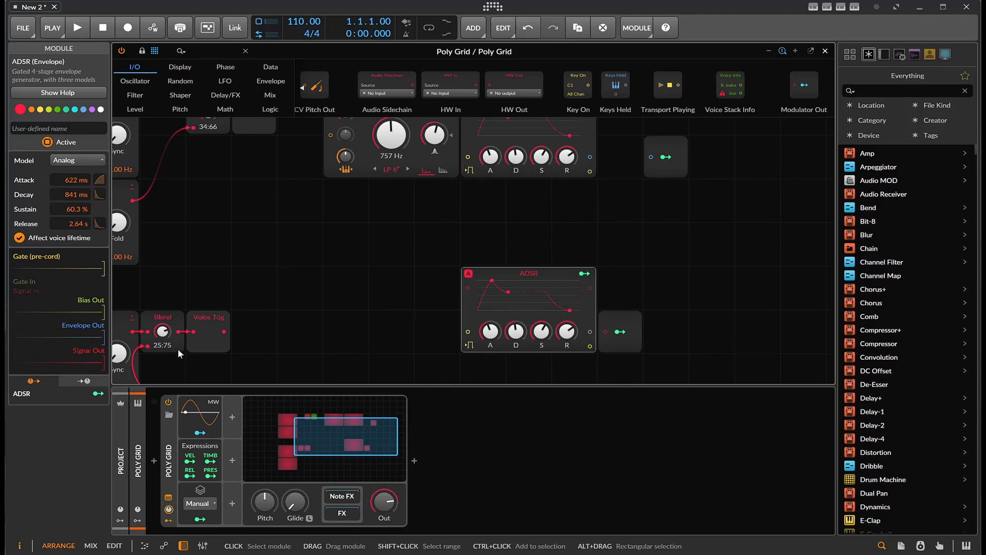
- Wire the lower Voice Stack Tog through the copied ADSR into the Modulator Out, and align the ADSR with that row
drag(225, 331, 467, 288)
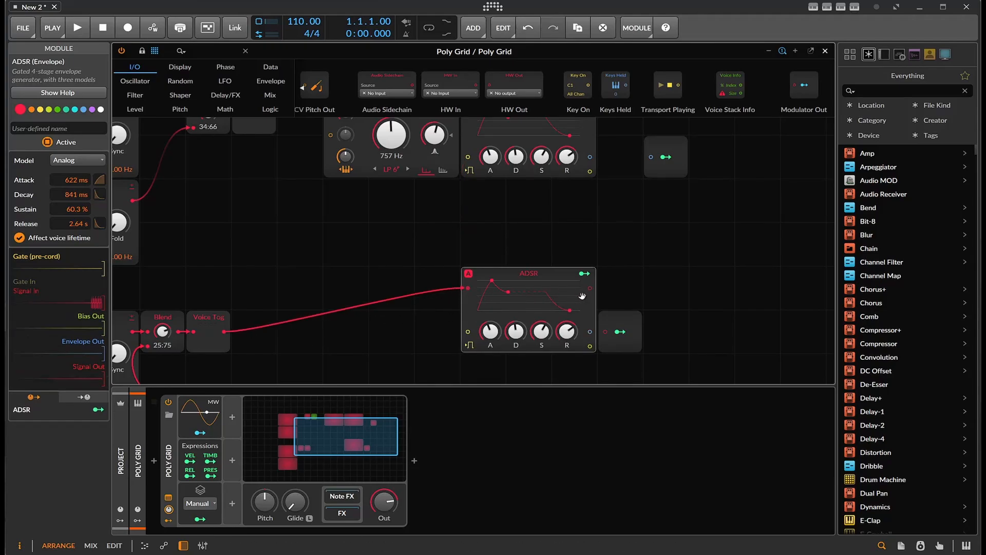
drag(590, 289, 606, 332)
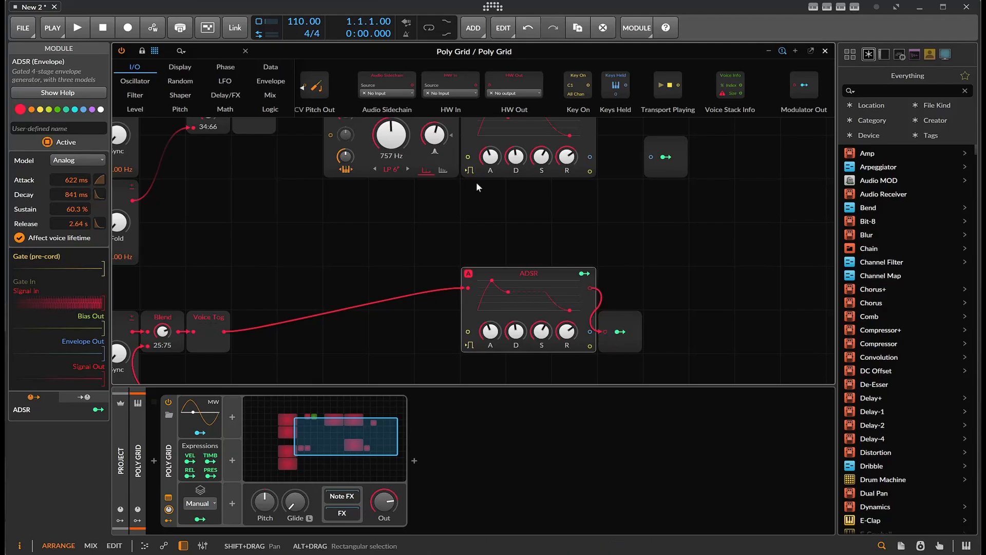
drag(468, 273, 469, 317)
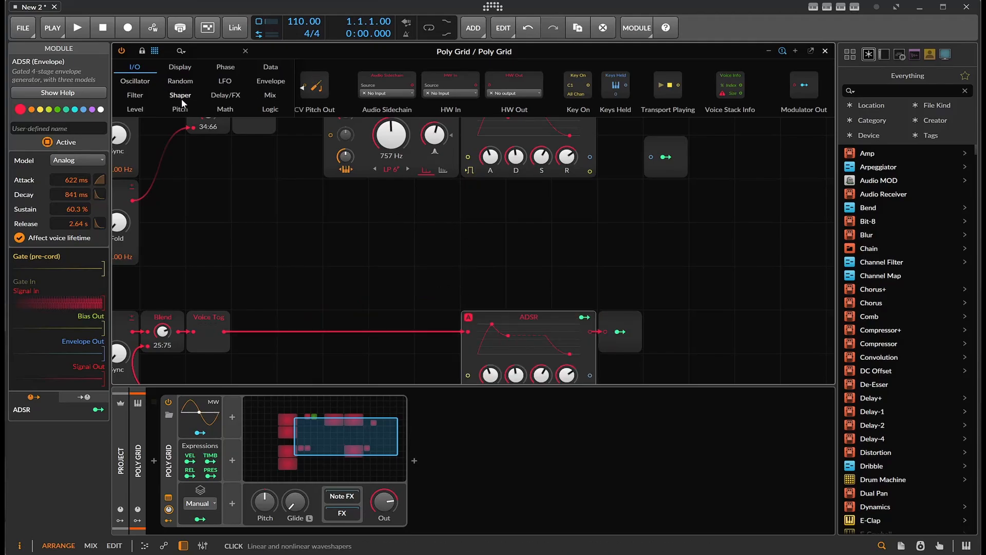
- Insert a Low-pass MG filter between the lower Voice Stack Tog and the lower ADSR
click(132, 94)
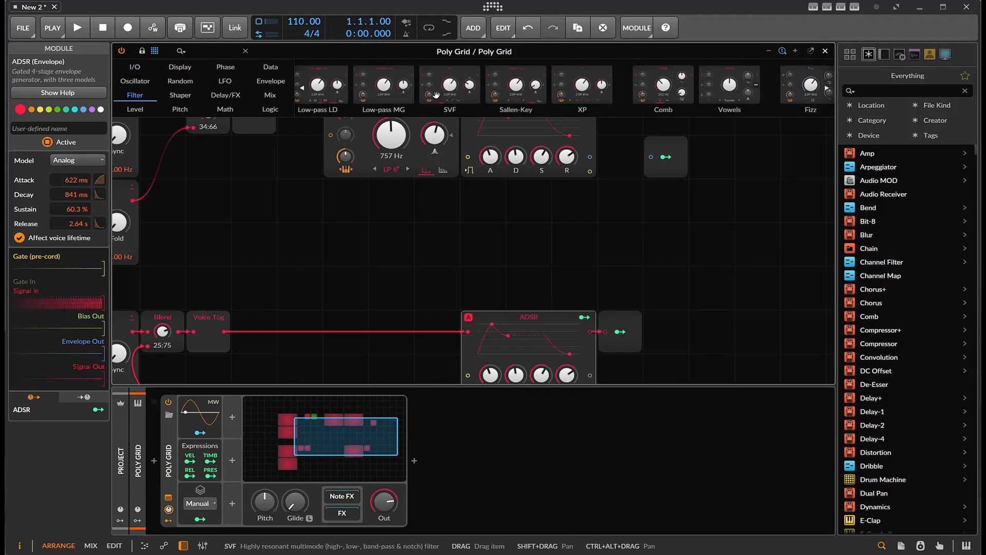
drag(434, 94, 439, 331)
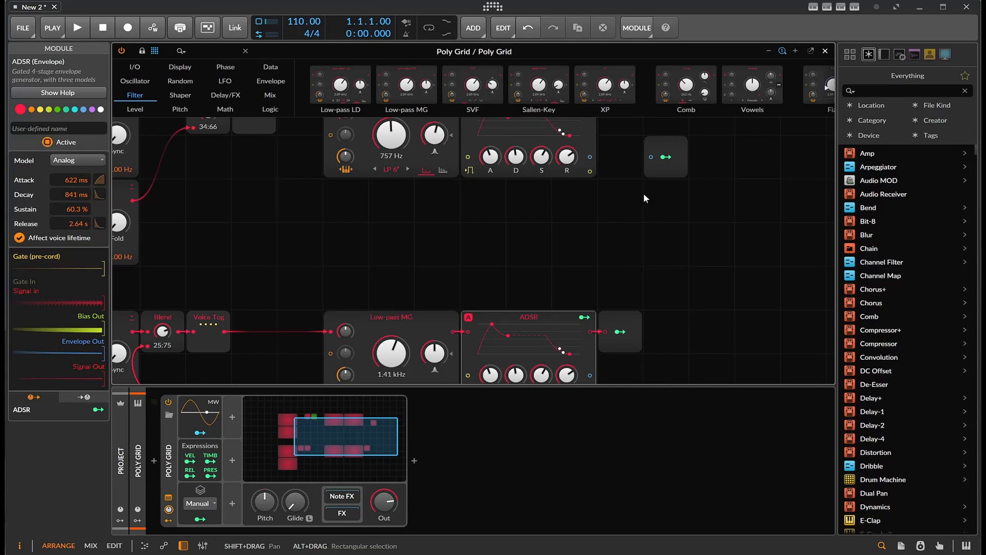
key(ctrl+z)
drag(591, 201, 650, 246)
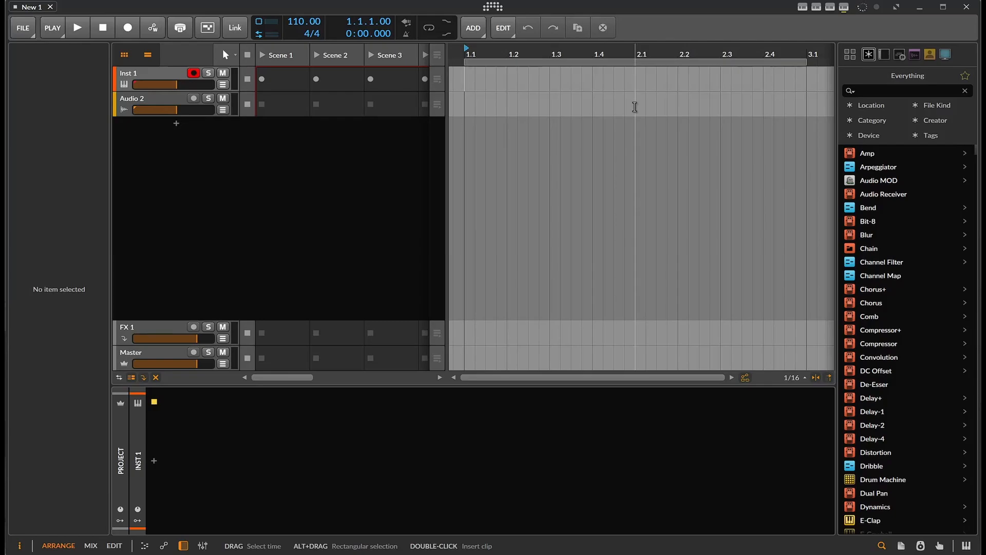
- Open the recent project spacyPlate and remove the Maschine 2 device from its instrument track
click(21, 37)
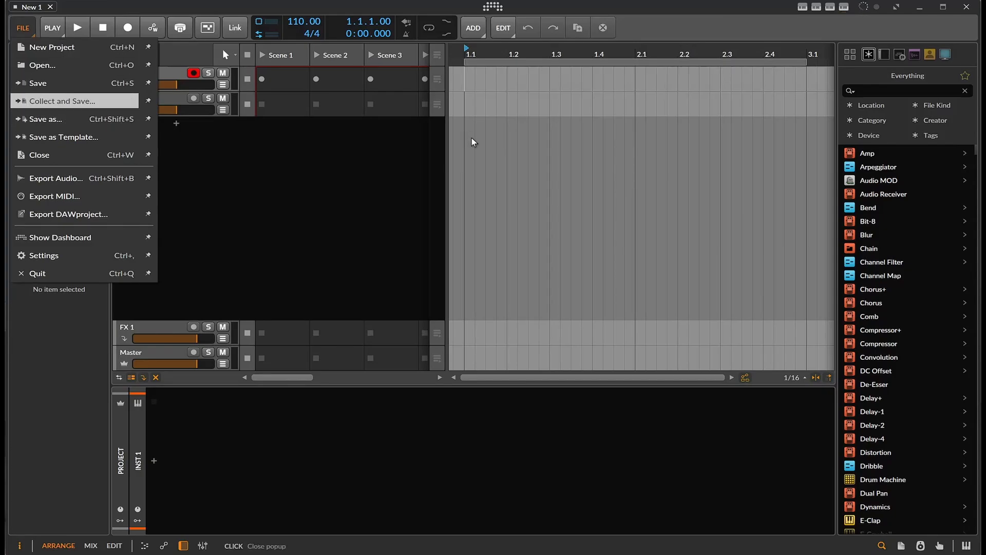
click(352, 191)
click(493, 6)
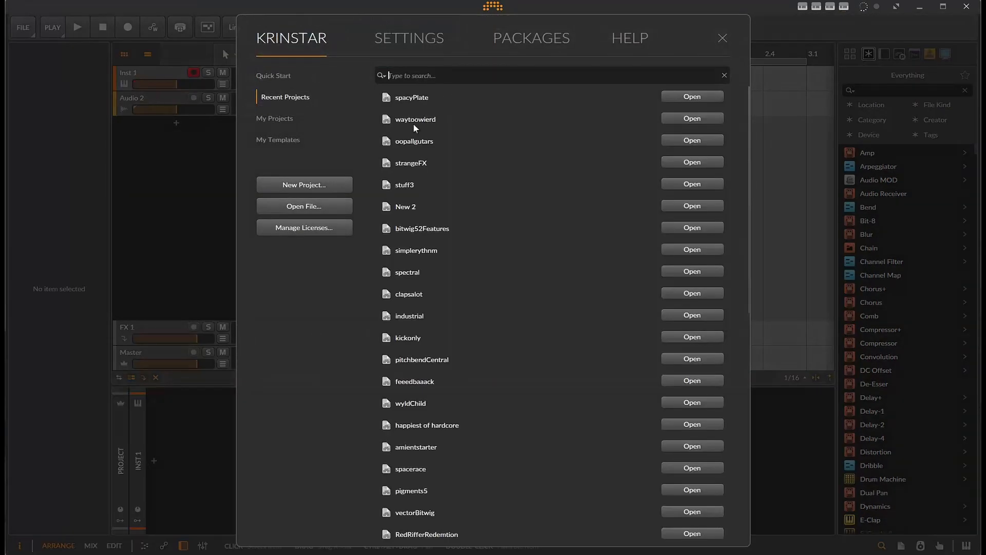
double_click(417, 103)
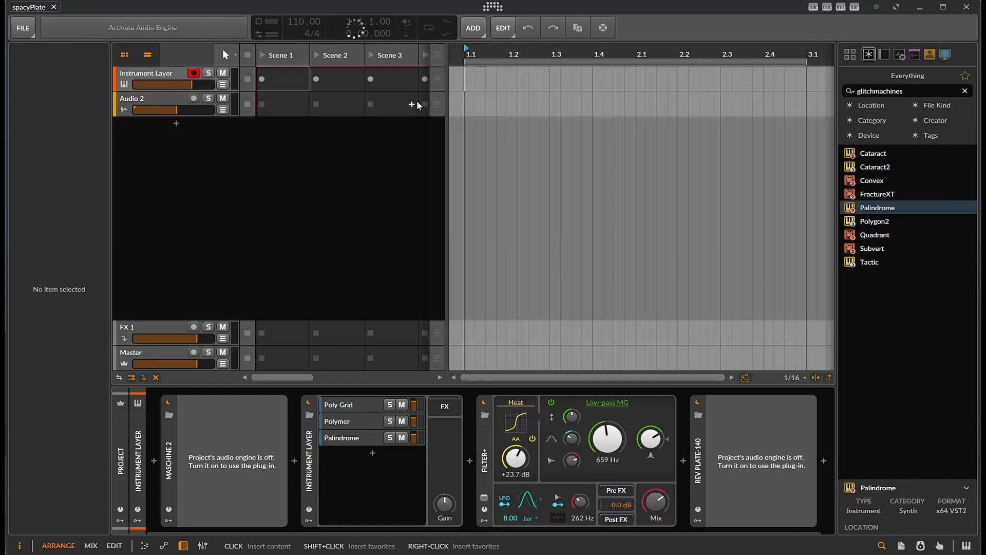
click(169, 455)
key(Delete)
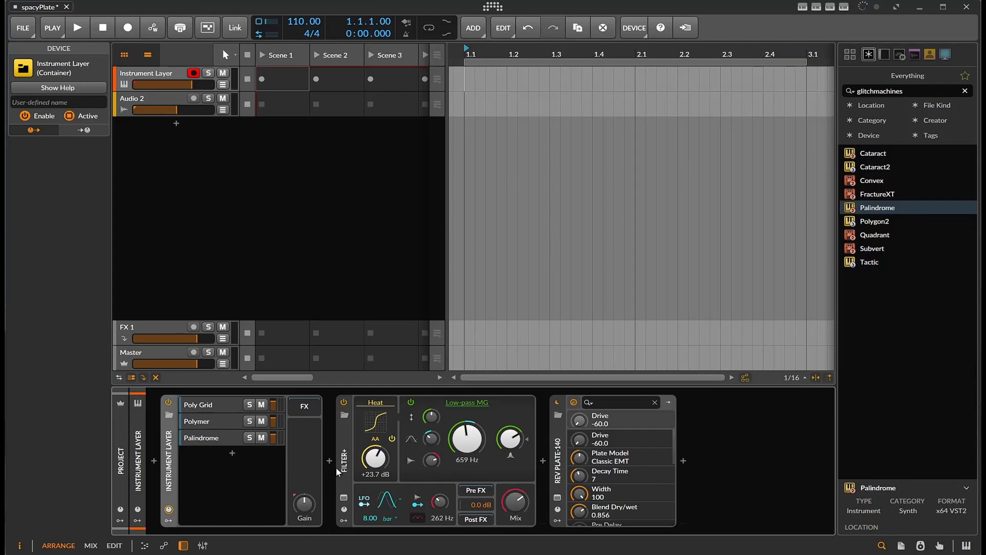
- Show the Poly Grid layer's device and open its patch in the Grid editor to view the modules
click(216, 406)
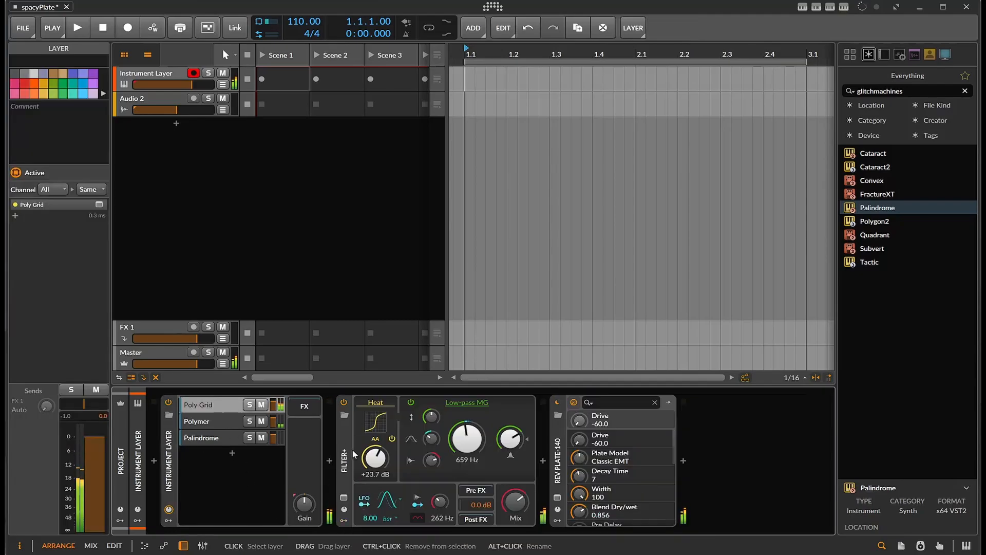
click(240, 404)
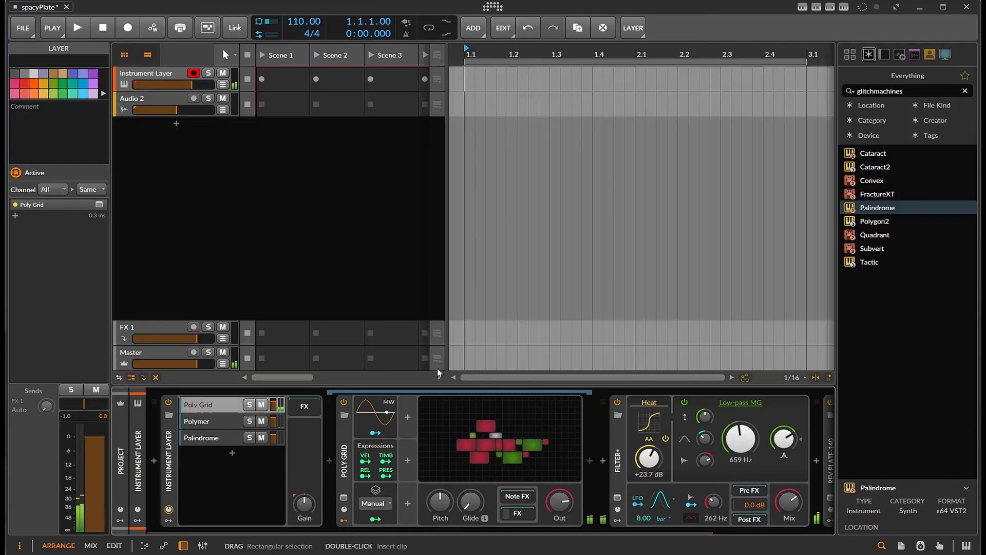
click(496, 439)
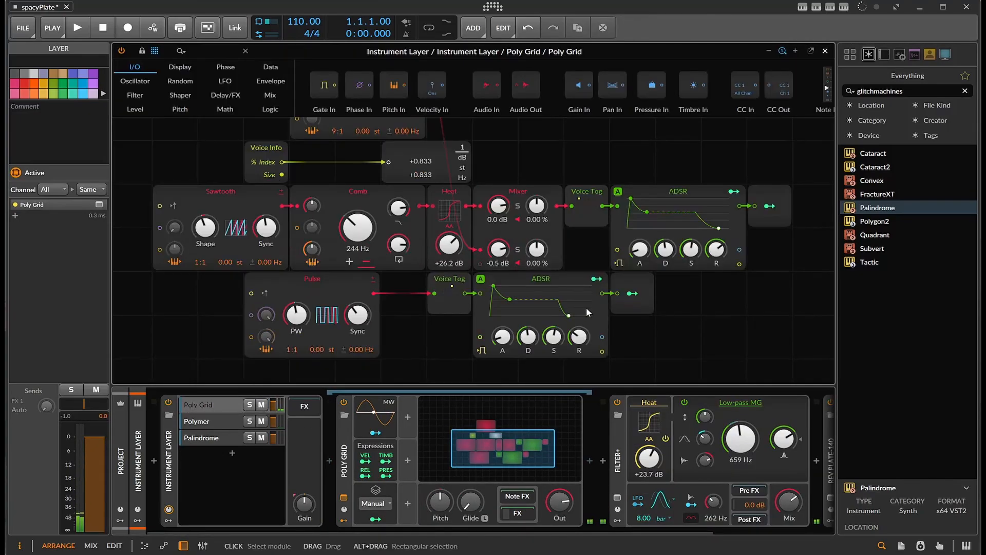
scroll(612, 308, up, 4)
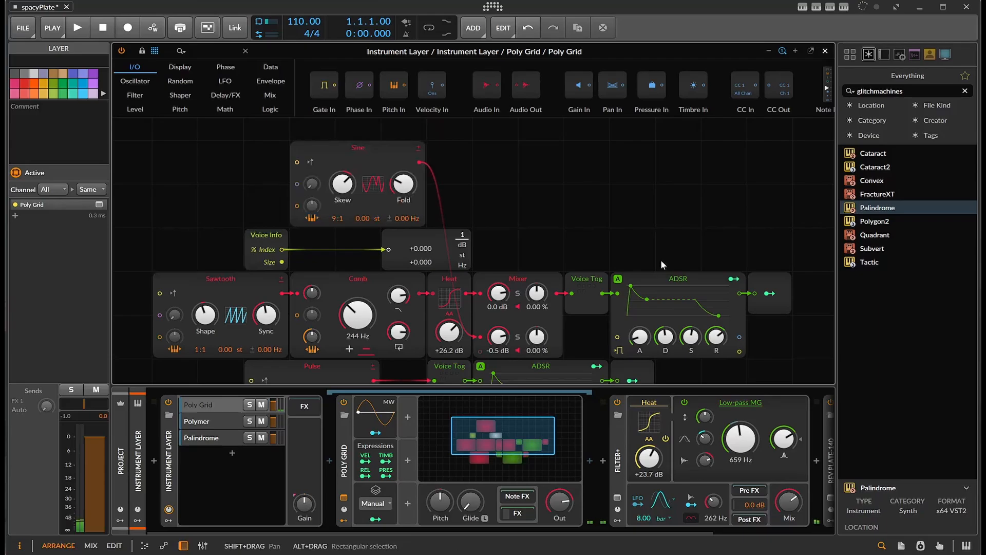
scroll(660, 260, down, 2)
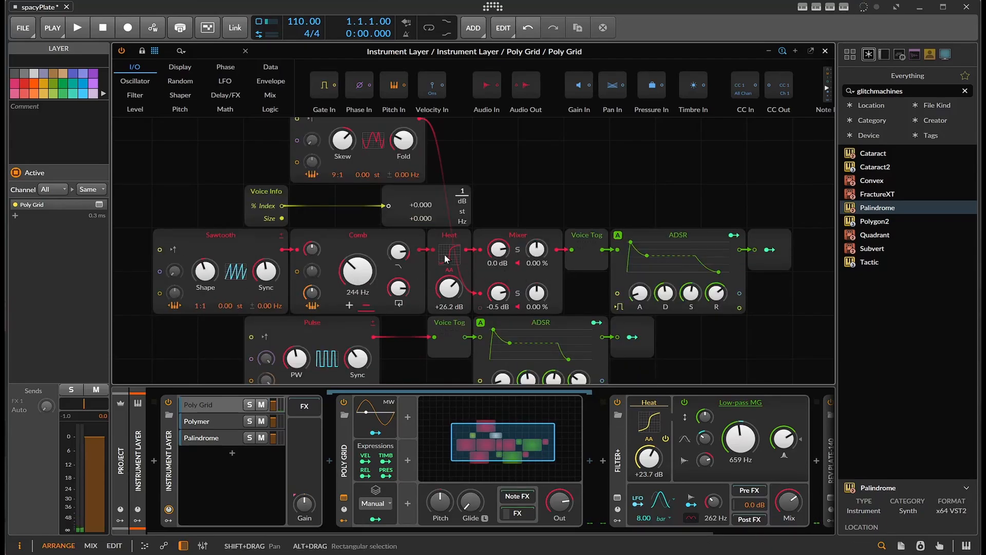
- Inspect the voice toggles of the Voice Stack Tog after the Mixer and of the one after the Pulse oscillator
click(594, 251)
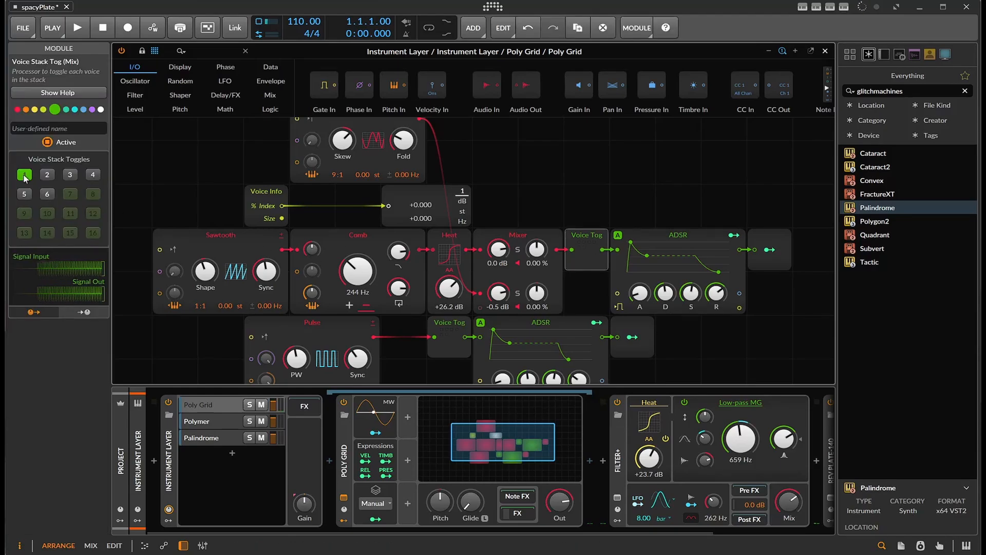
scroll(612, 322, down, 3)
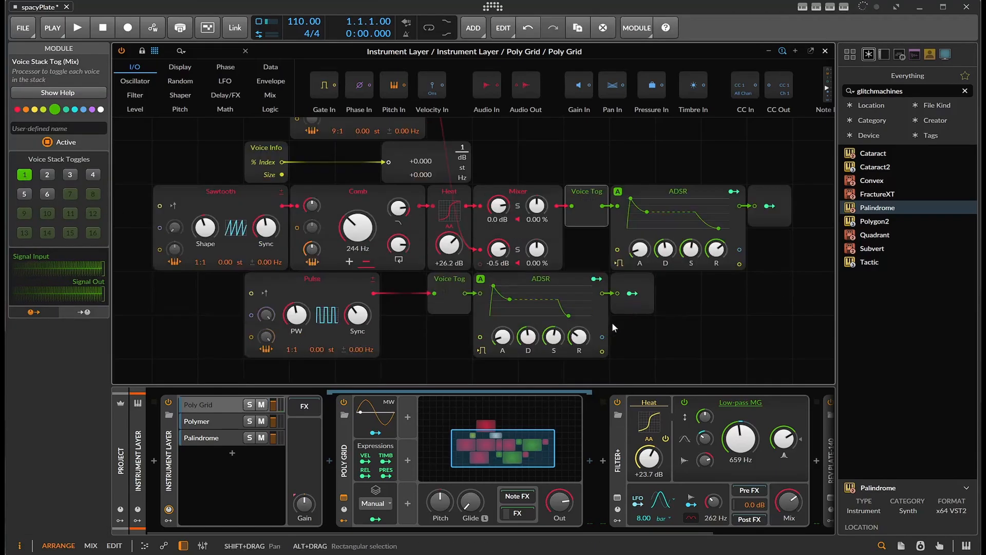
click(332, 242)
click(452, 250)
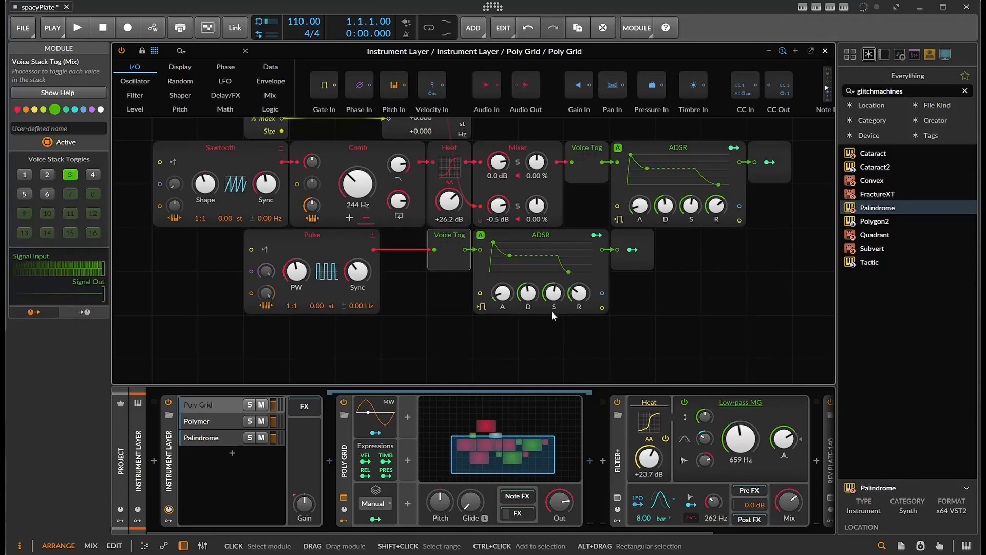
- Look through the device chain as far as the Rev PLATE-140 reverb and return to the instrument layers
drag(592, 532, 714, 533)
click(682, 478)
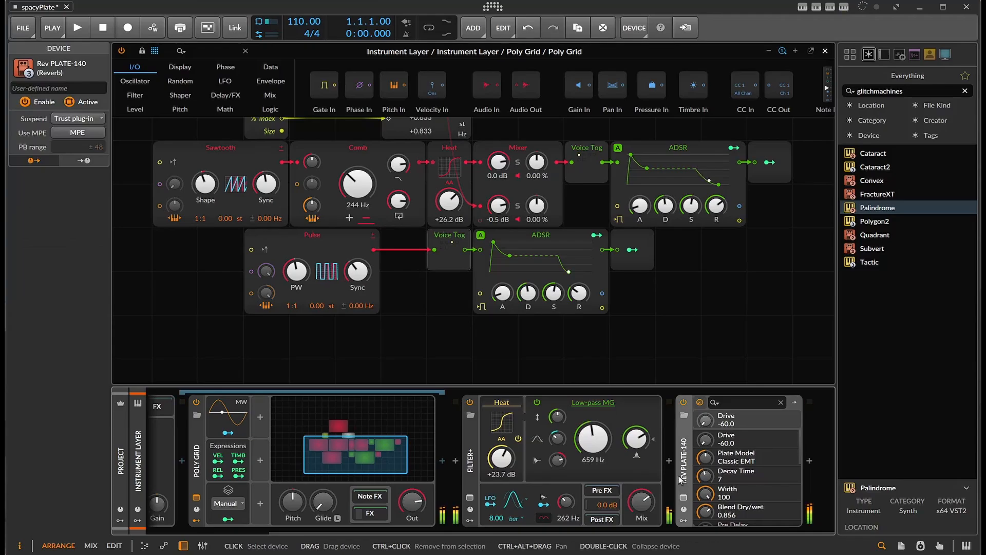
click(661, 535)
drag(517, 530, 350, 534)
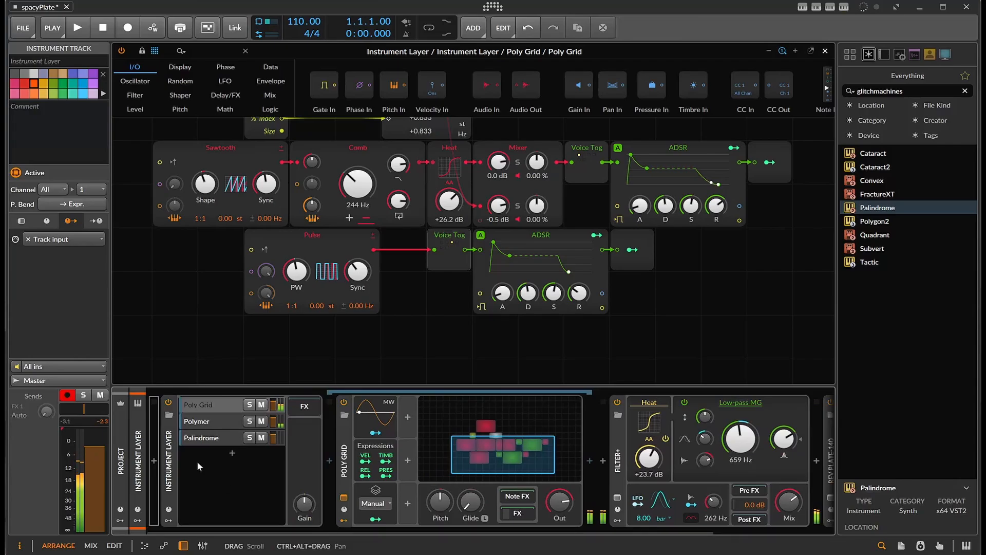
- Show the devices of the Polymer and Palindrome layers, and switch off the Palindrome device
click(195, 422)
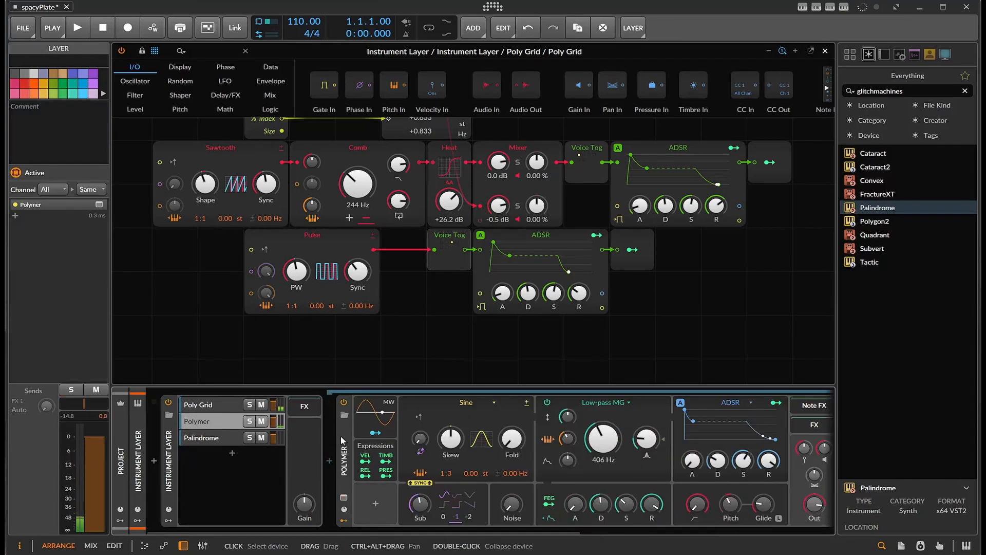
click(202, 438)
click(346, 405)
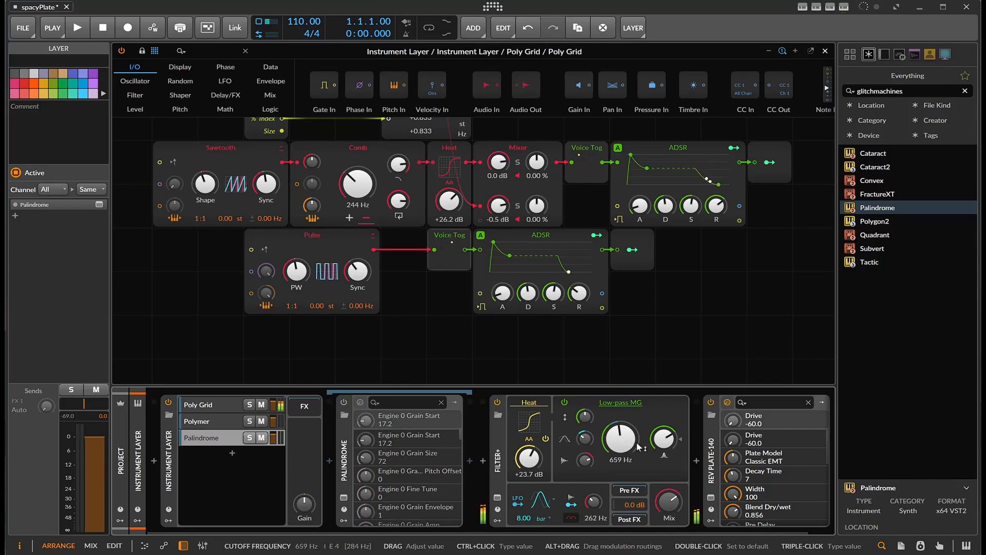
- Bypass the Rev PLATE-140 and Filter+ devices to compare the sound, and switch both on again
click(710, 404)
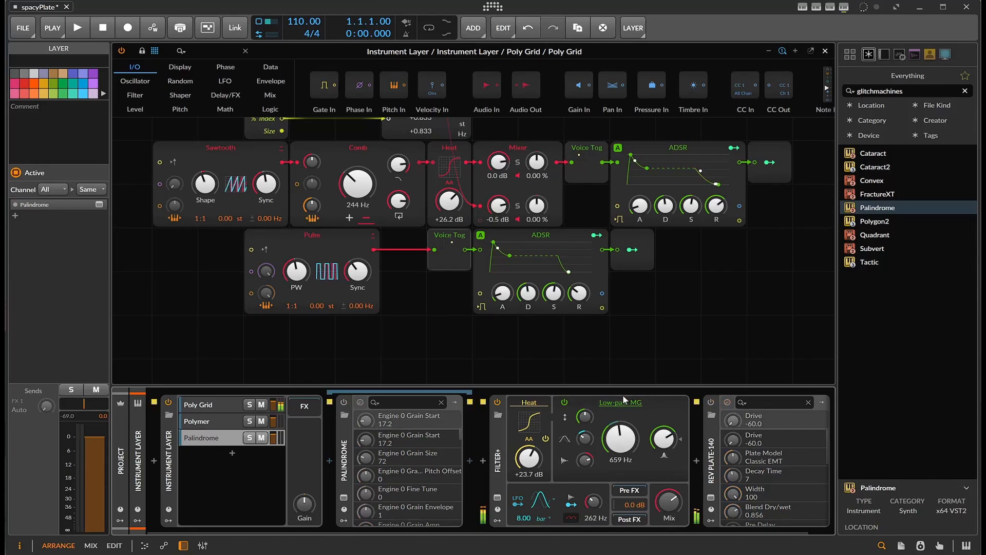
click(486, 405)
click(498, 404)
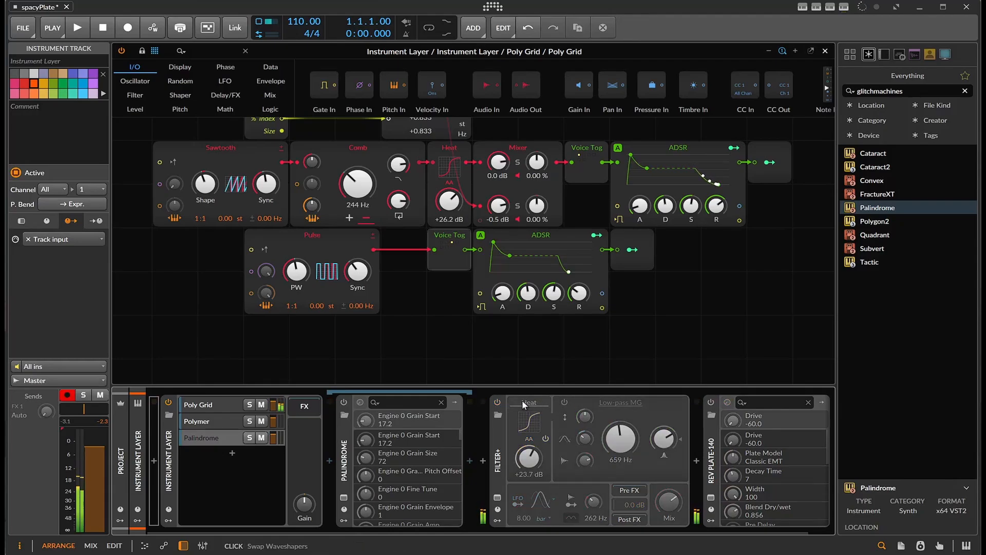
click(497, 404)
click(712, 402)
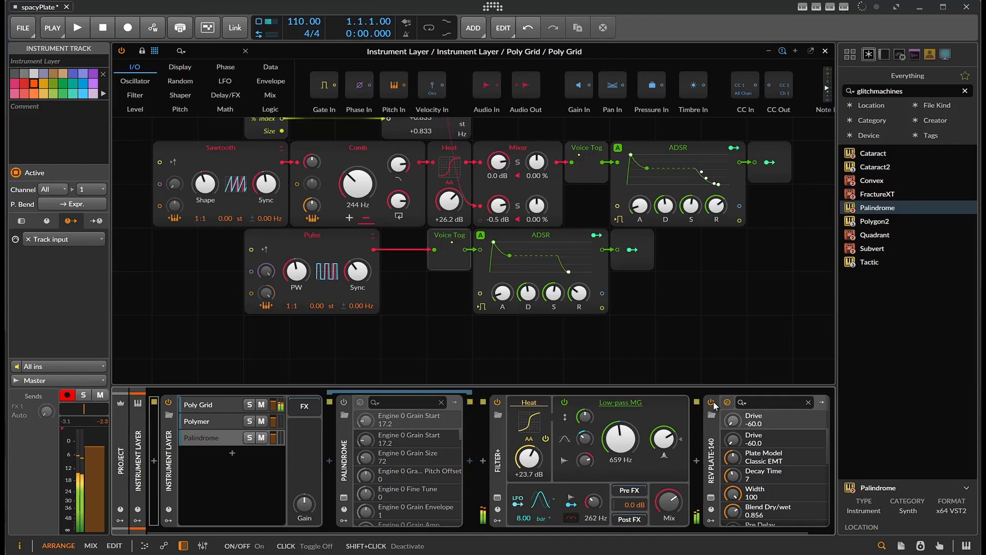
- Select the Polymer layer and switch on its Polymer device
click(212, 422)
click(341, 402)
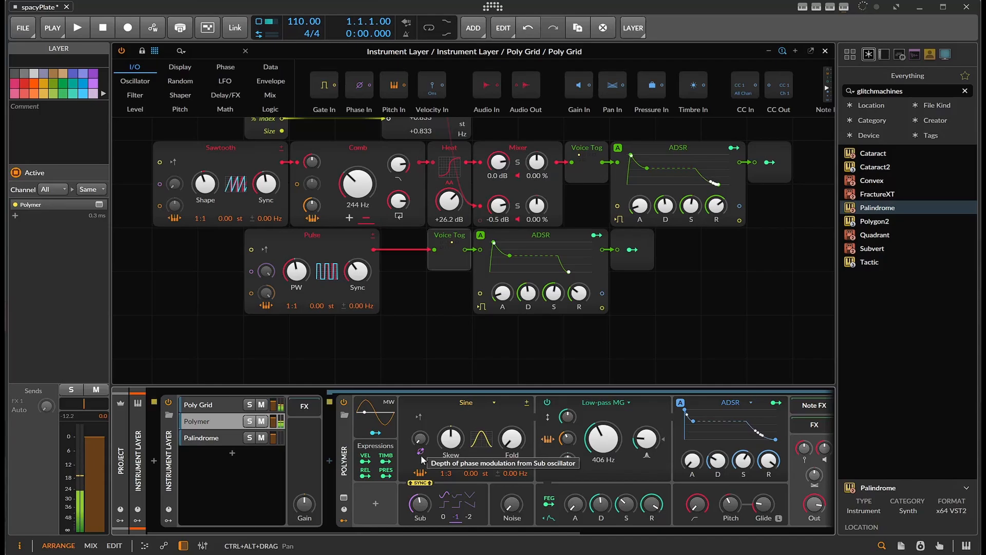
- Switch on the Palindrome layer's device, and open its plug-in window briefly to check it
click(234, 437)
click(344, 404)
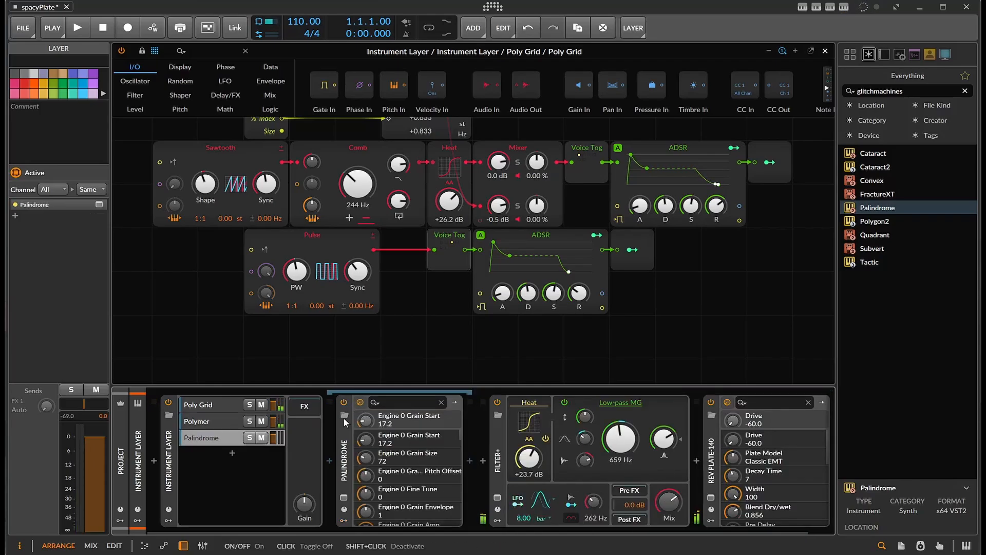
click(344, 498)
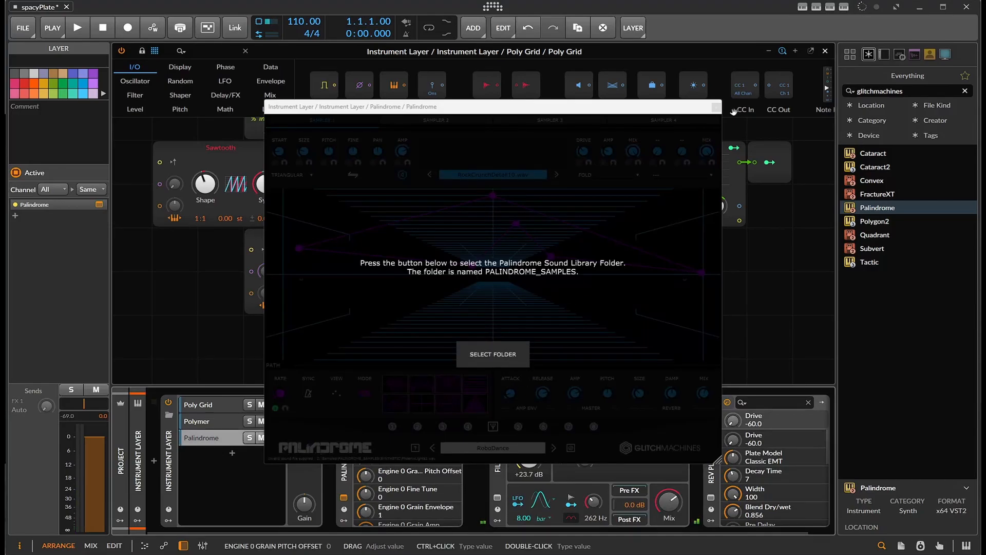
click(716, 107)
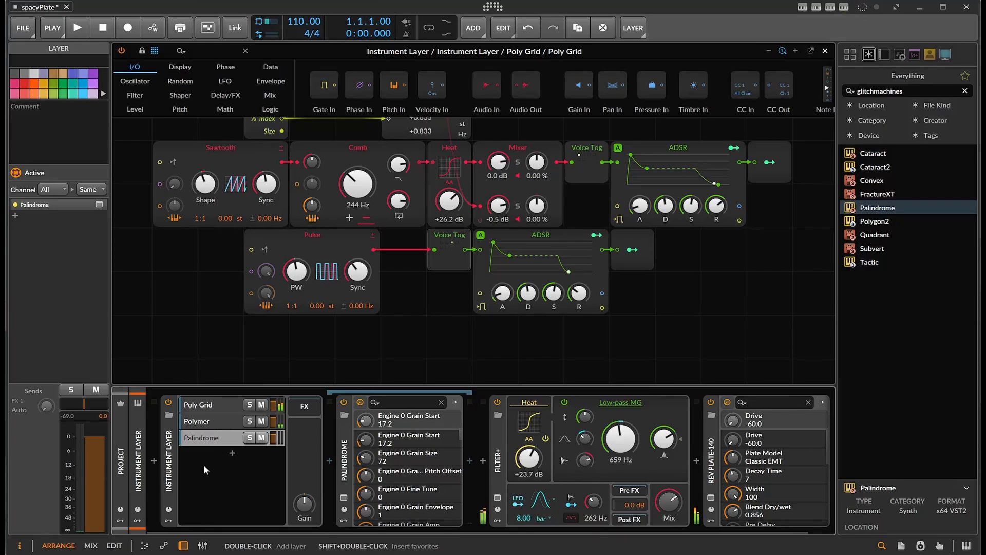
- Delete the Palindrome layer from the inner Instrument Layer
click(227, 438)
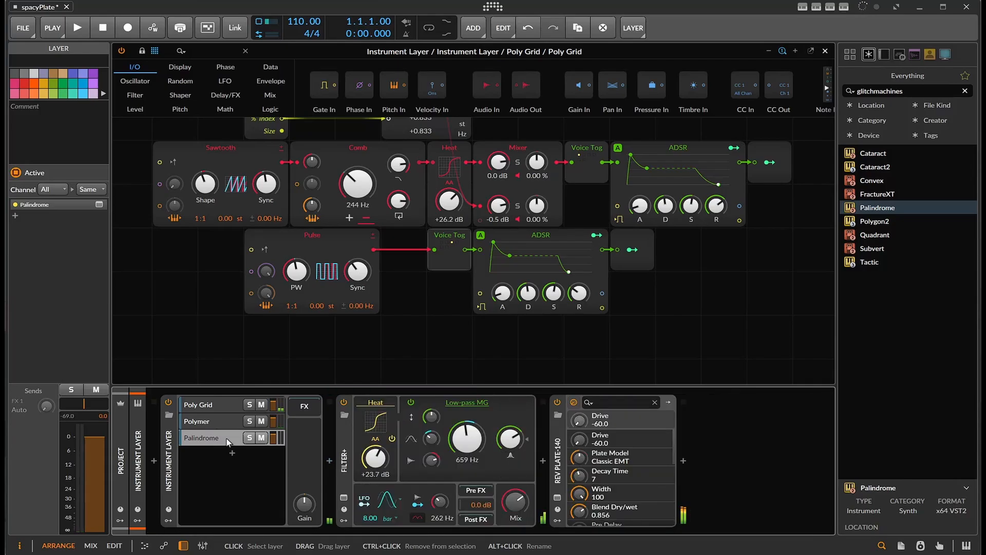
key(Delete)
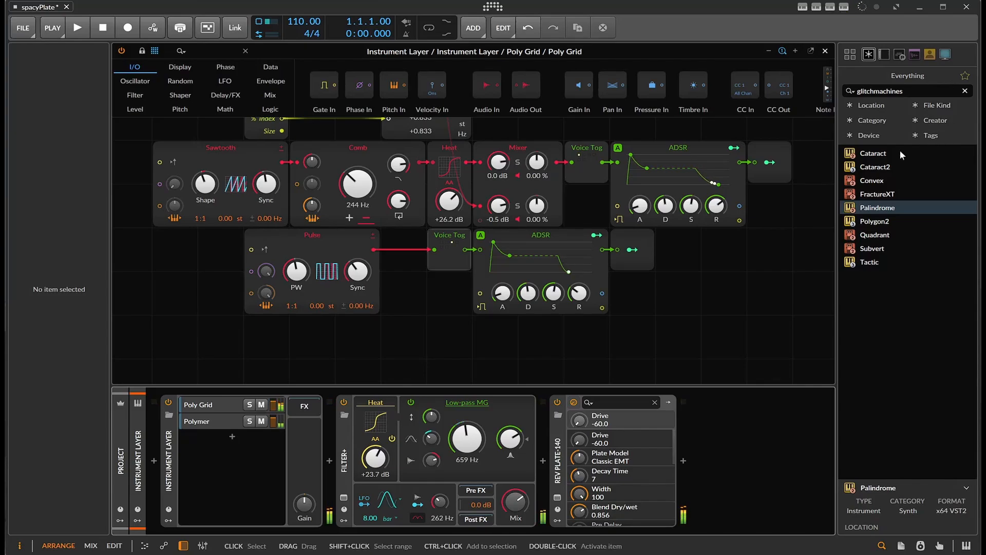
- Search the browser for "jup" and add Jup-8 V4 as a new layer below Polymer, closing its plug-in window
click(966, 91)
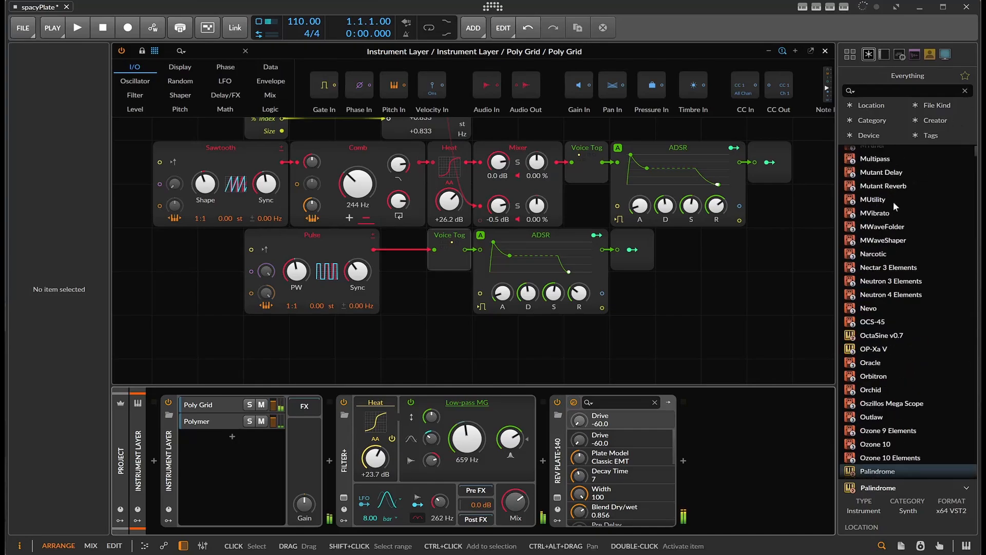
scroll(914, 216, up, 10)
scroll(914, 220, up, 15)
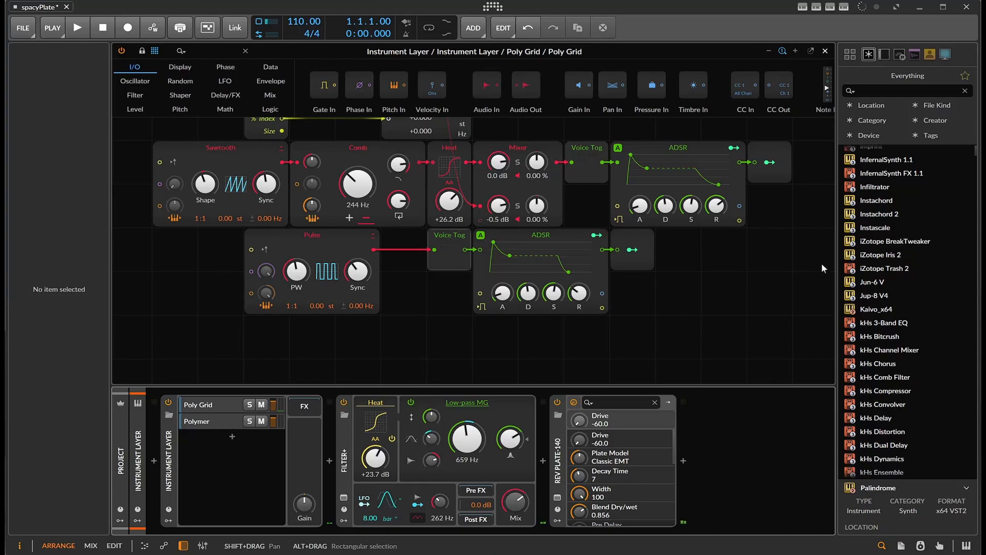
scroll(824, 264, up, 3)
scroll(929, 278, up, 10)
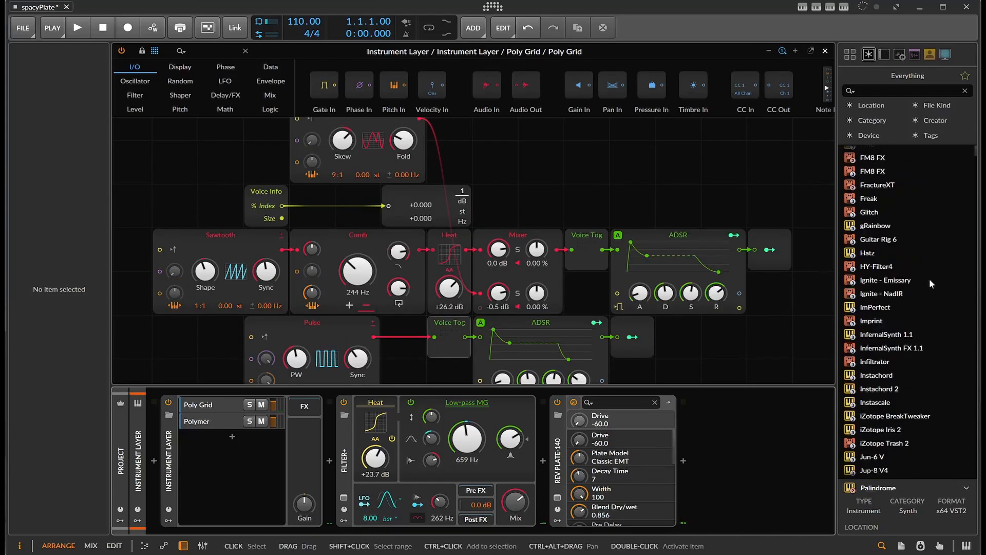
scroll(929, 279, up, 3)
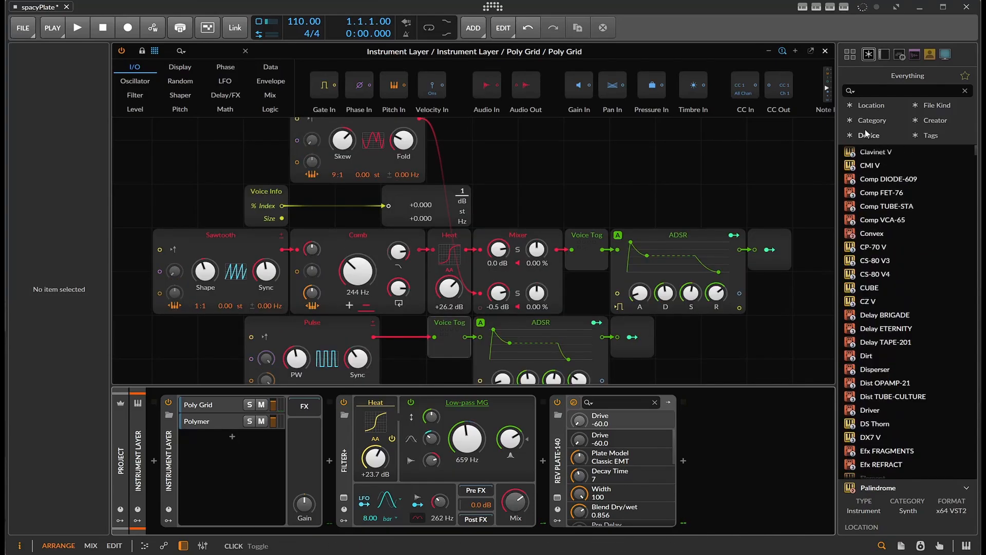
click(875, 93)
text(jup)
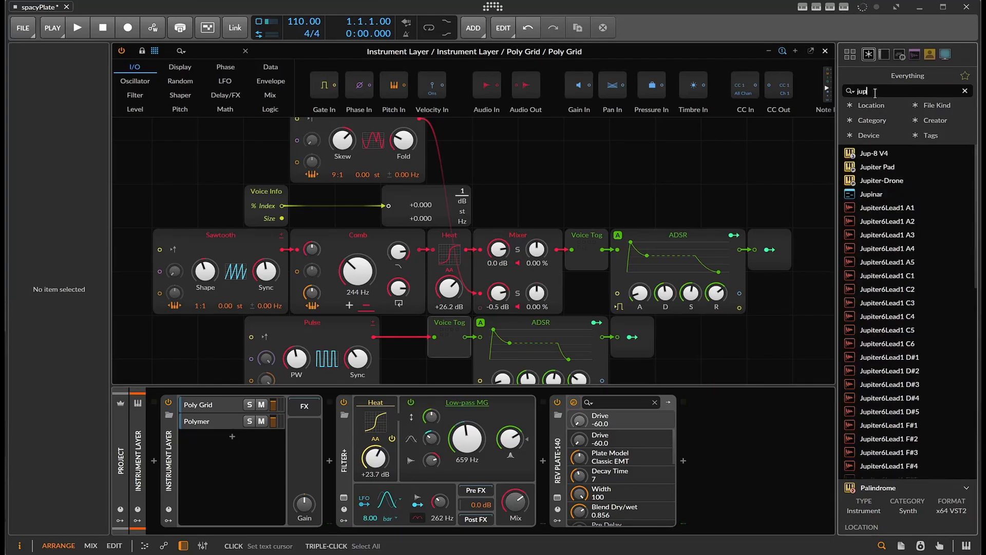
drag(872, 155, 240, 456)
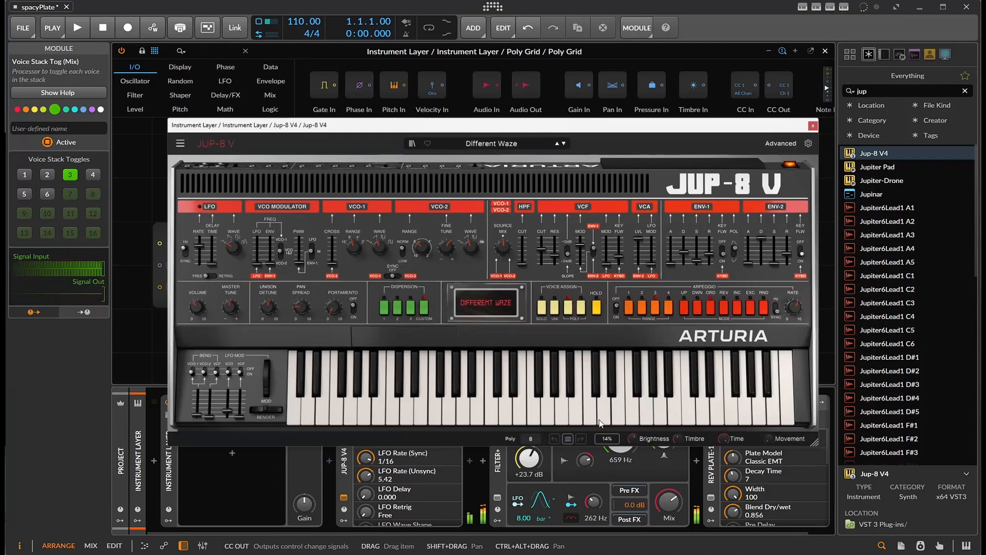
click(813, 127)
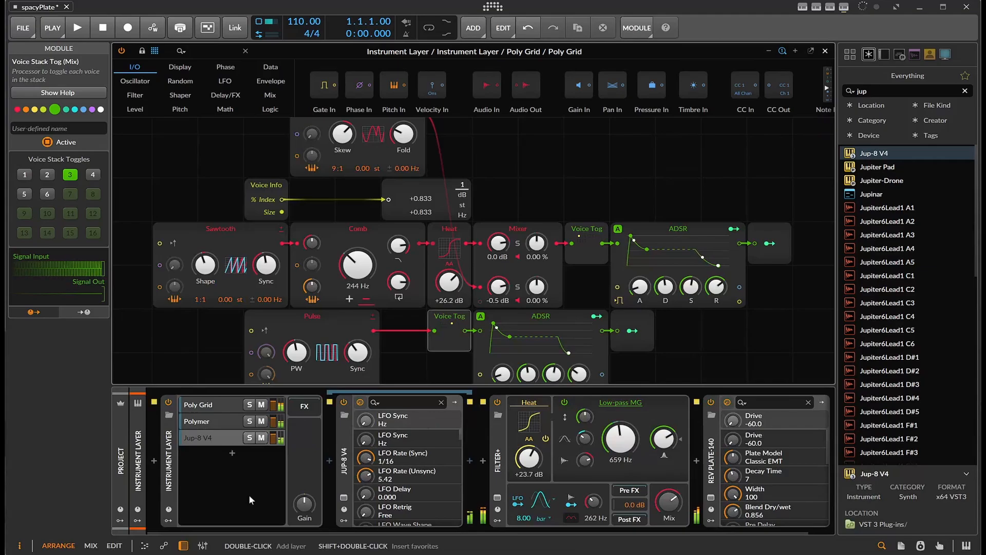
- Lengthen the release of both Jup-8 V4 envelopes, with Envelope 1 release at 22.255 s
click(343, 497)
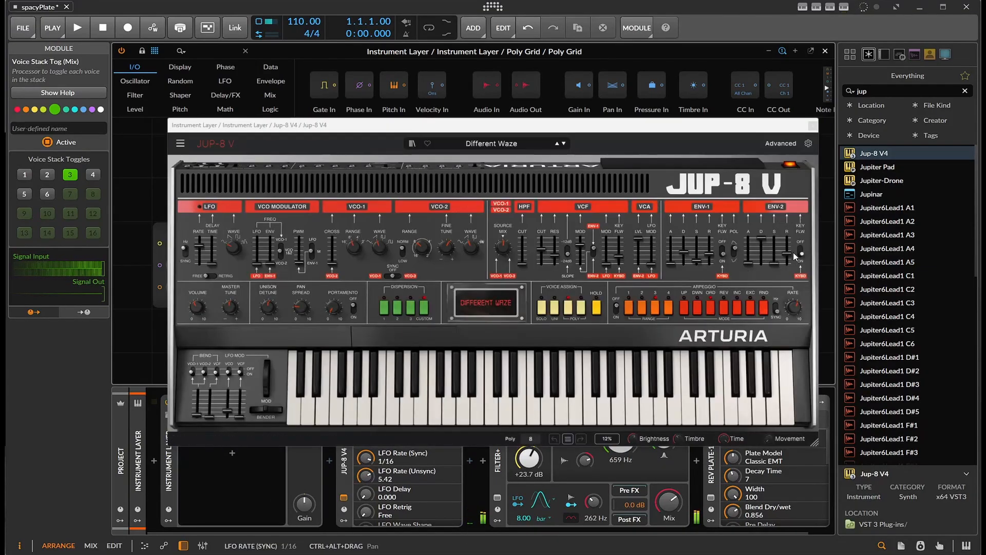
drag(790, 251, 789, 239)
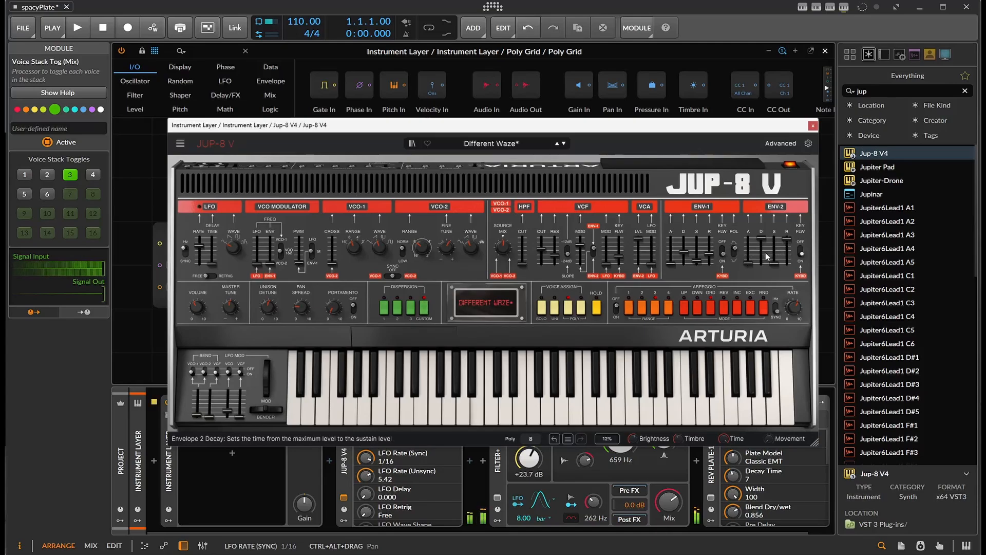
drag(711, 254, 711, 239)
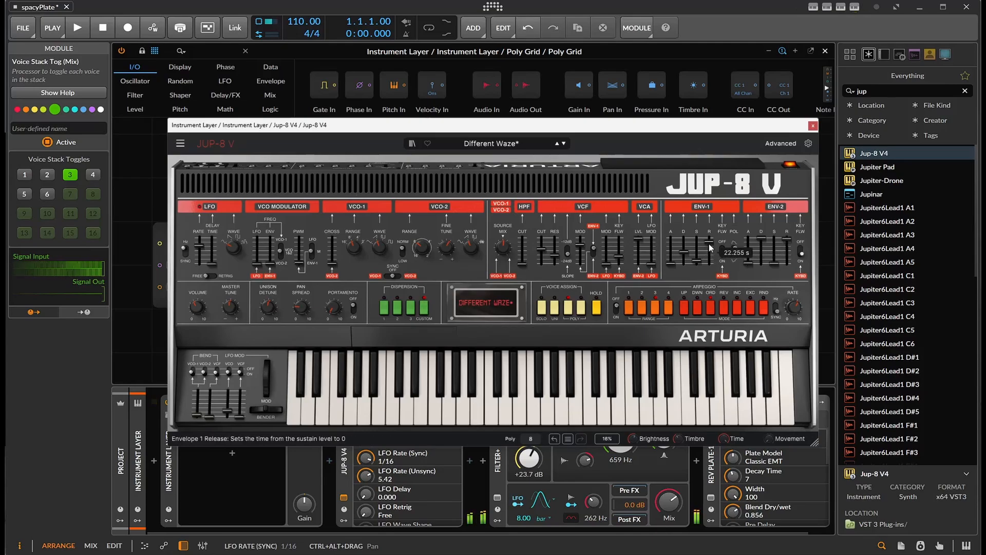
click(813, 125)
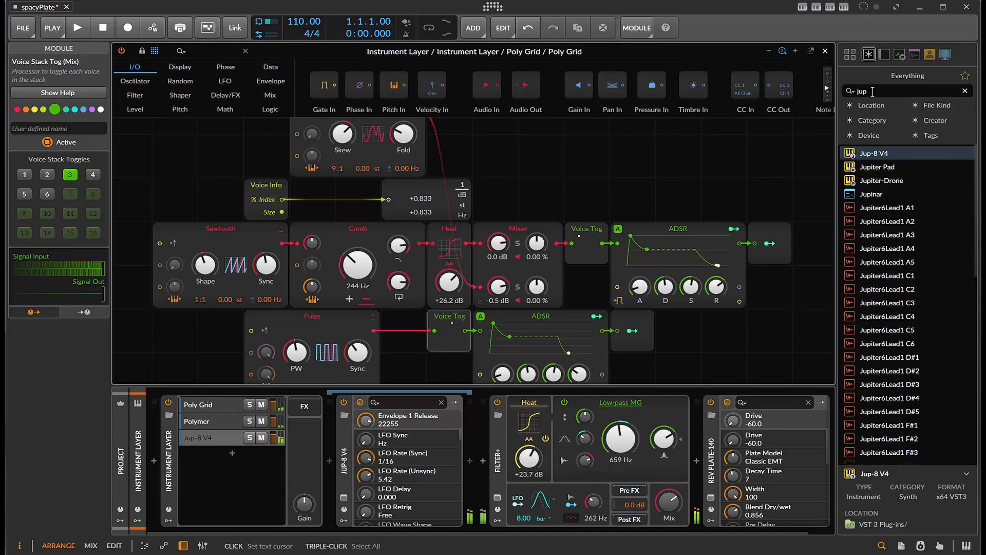
- Search for "tran", insert Note Transpose before the Jup-8 V4, and set its octave to +2
drag(877, 91, 797, 94)
text(tran)
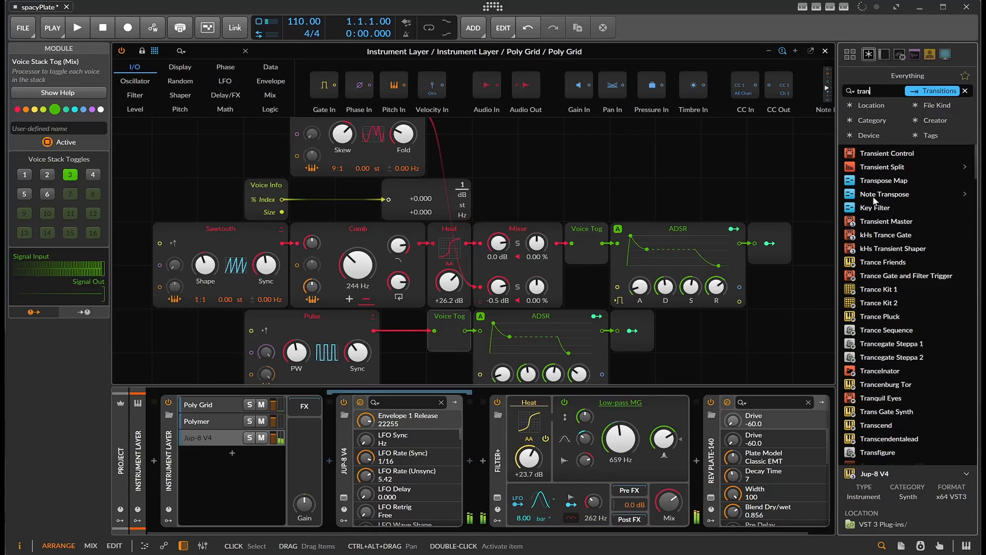
drag(889, 194, 369, 443)
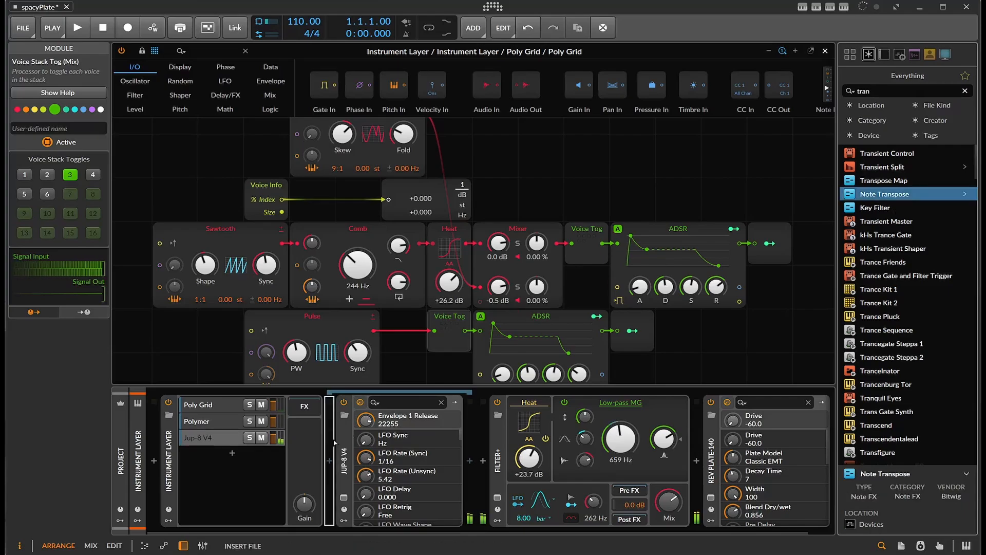
click(386, 461)
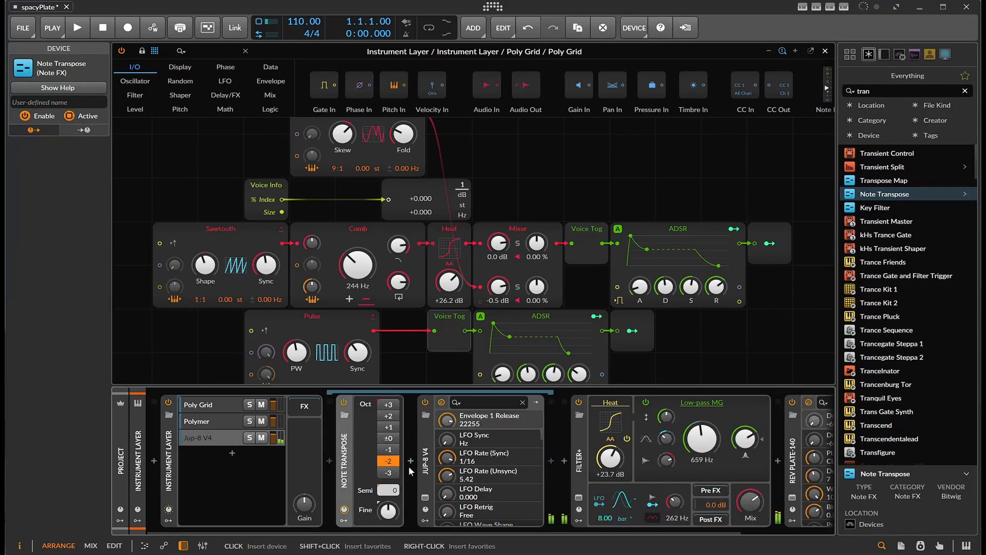
click(393, 417)
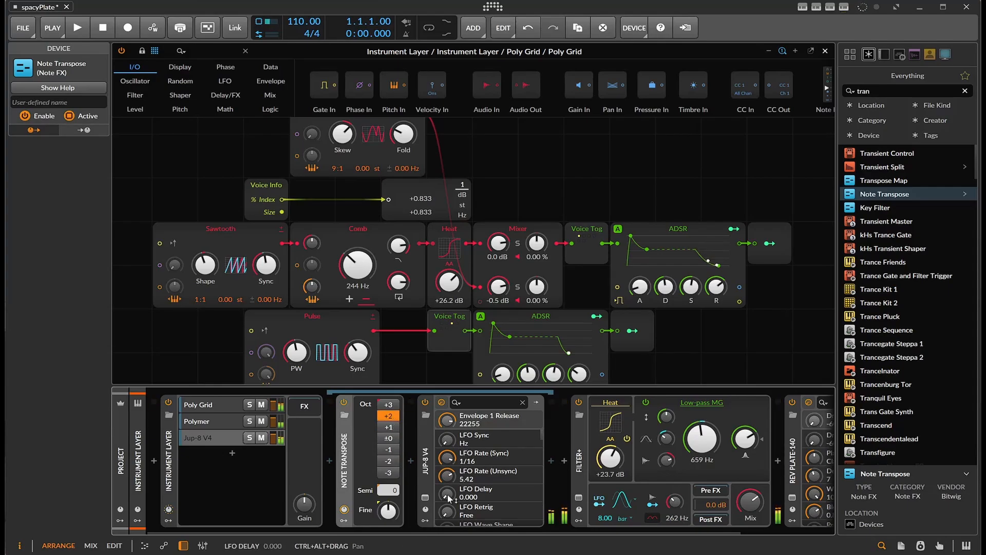
- Set the Jup-8 V4's Envelope 2 release to 2252 and bypass the Filter+ device
click(424, 501)
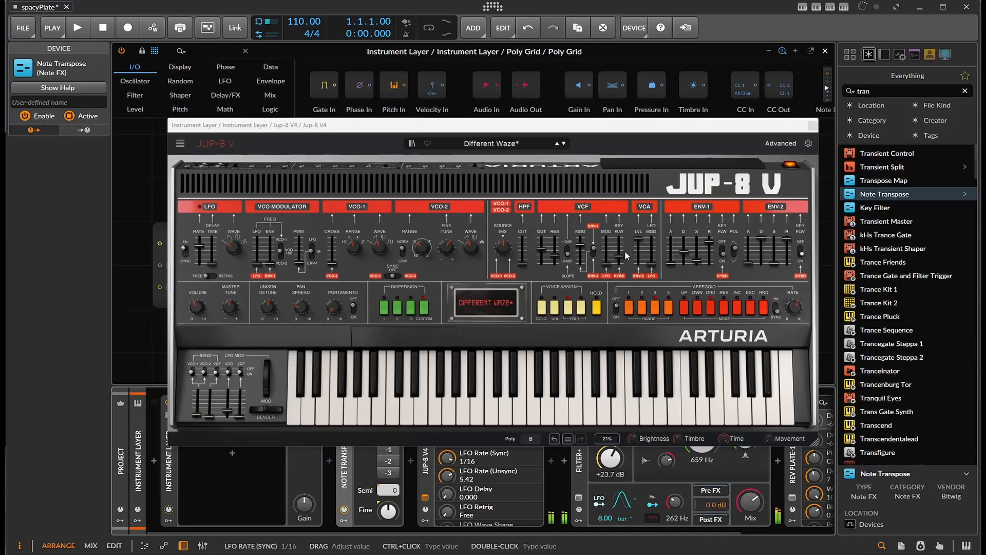
mouse_move(709, 249)
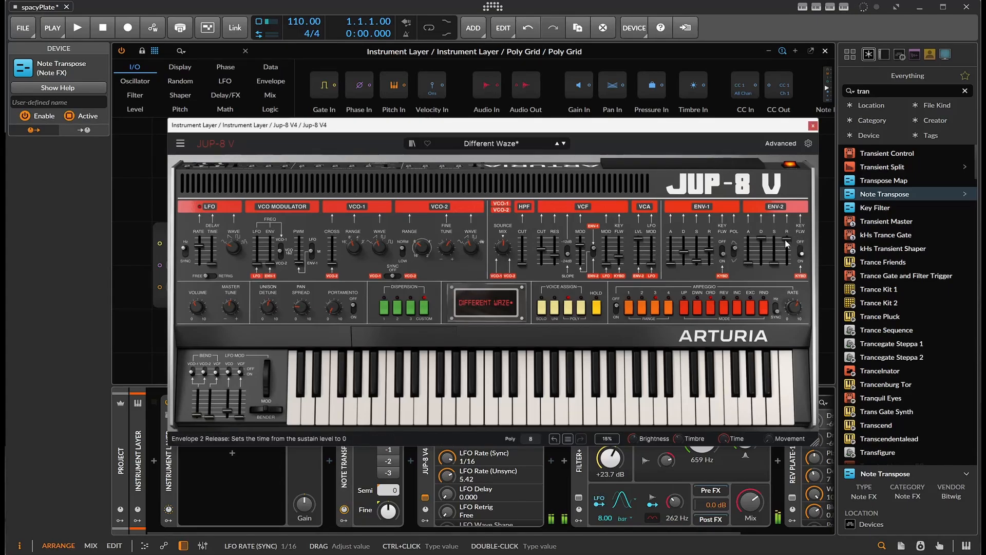
mouse_move(787, 246)
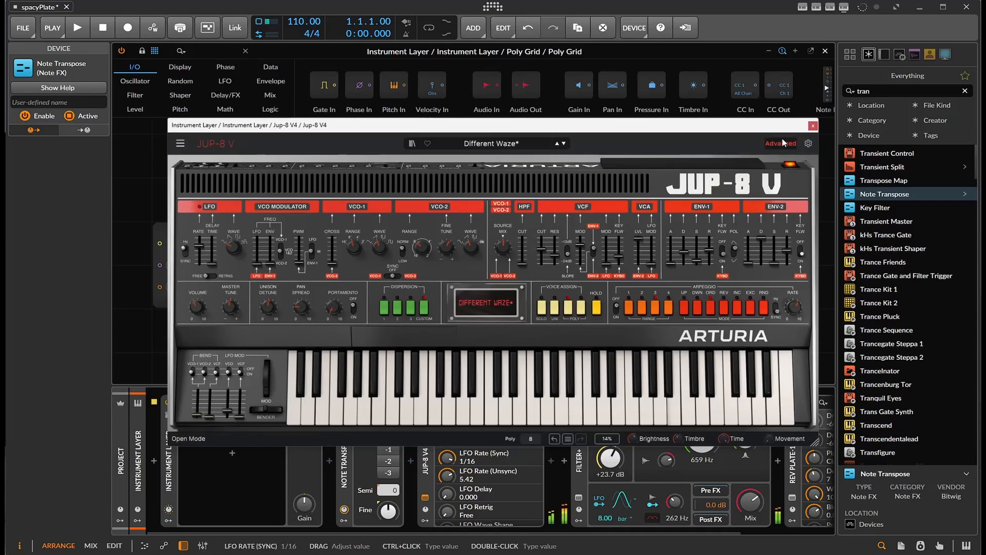
click(813, 126)
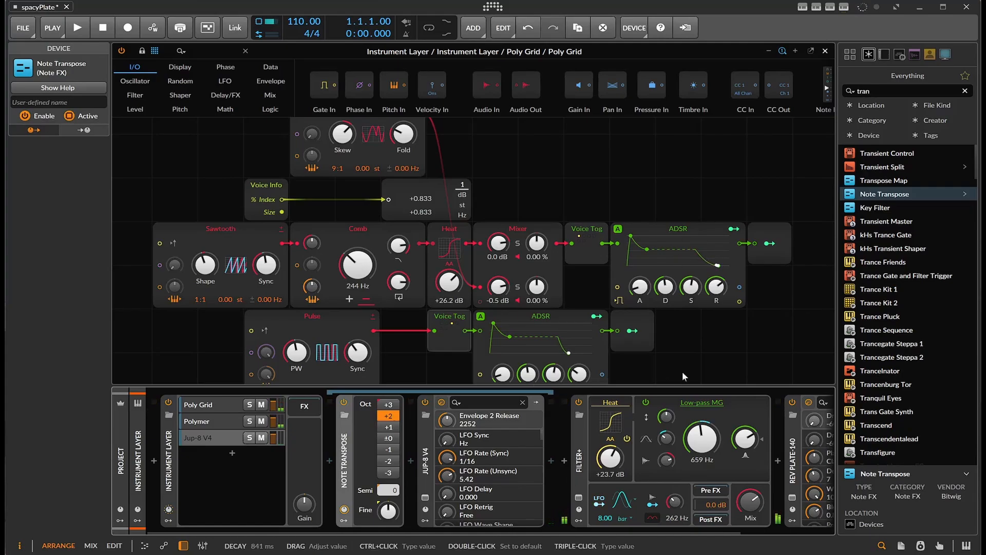
click(579, 402)
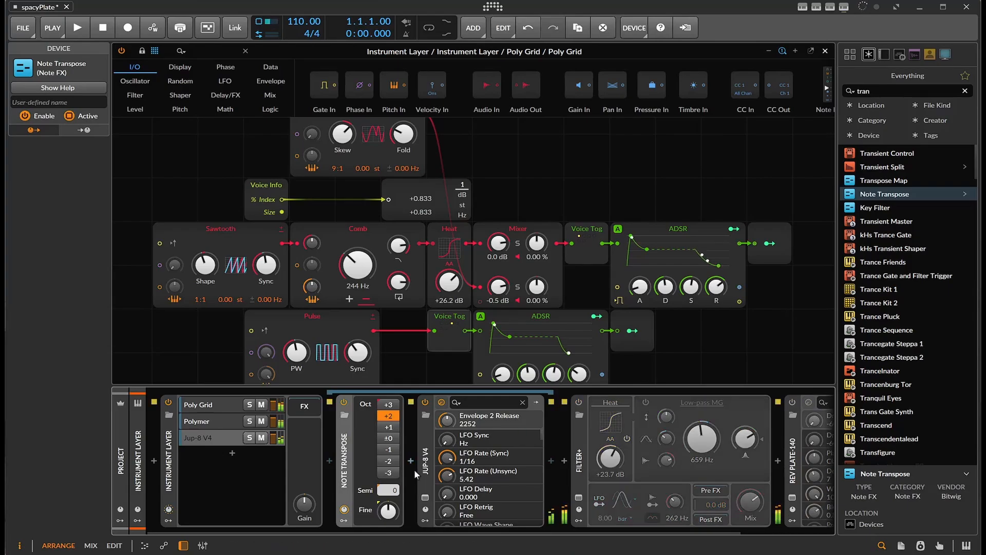
- Search the browser for "efx" and insert Efx FRAGMENTS directly after the Jup-8 V4
click(894, 95)
drag(890, 94, 836, 91)
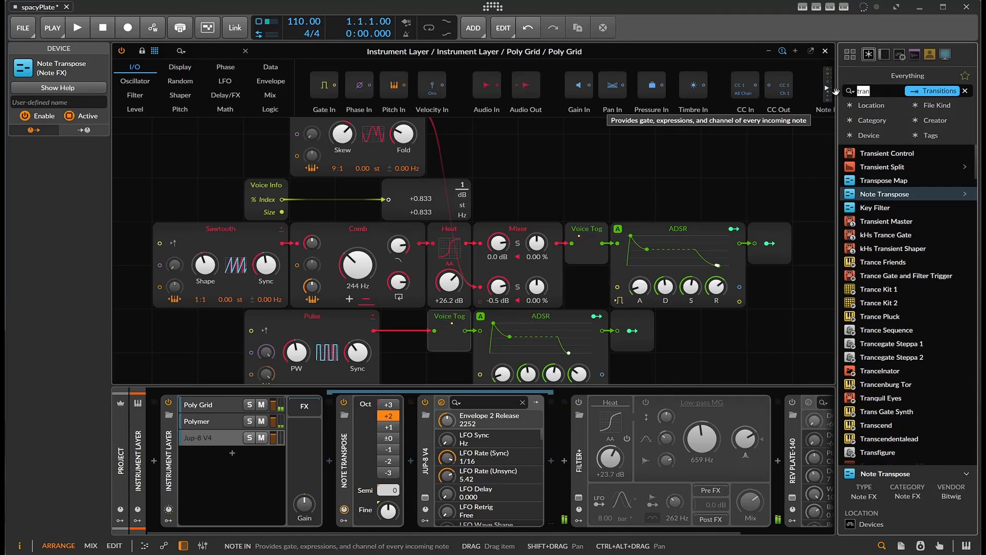
text(ext)
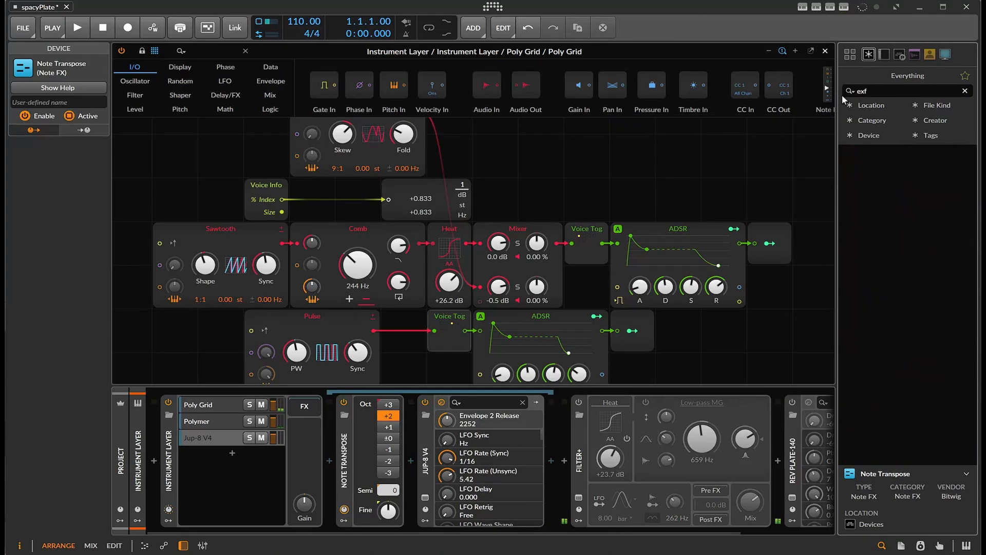
key(BackSpace)
key(BackSpace)
text(fx)
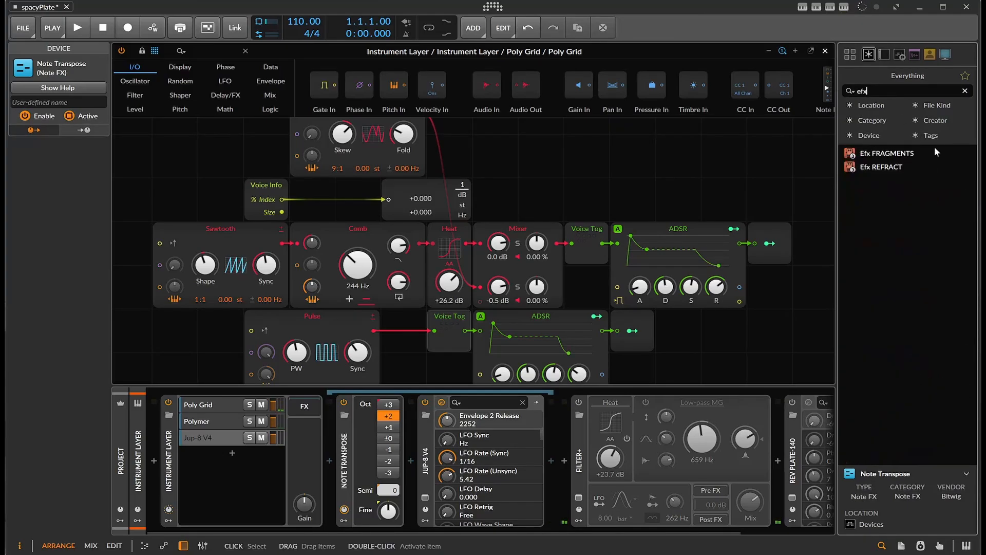
drag(867, 160, 541, 444)
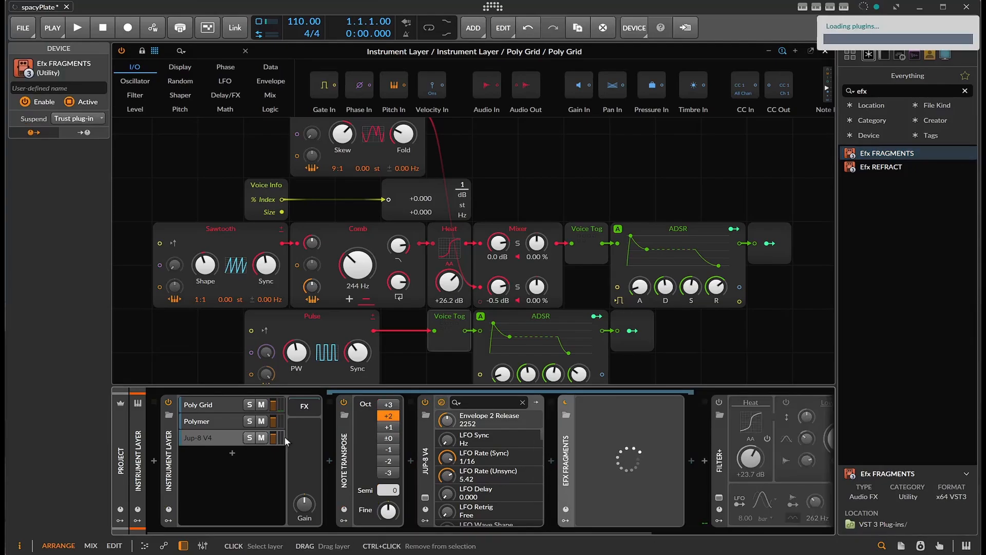
- Solo the Jup-8 V4 layer and audition successive Efx FRAGMENTS presets, settling on Transient Stretch
click(249, 437)
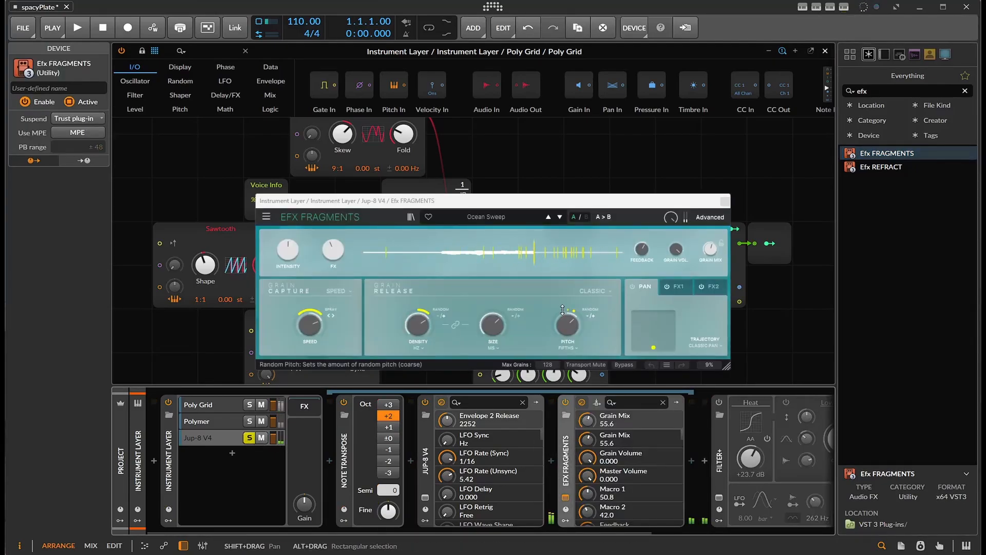
click(559, 217)
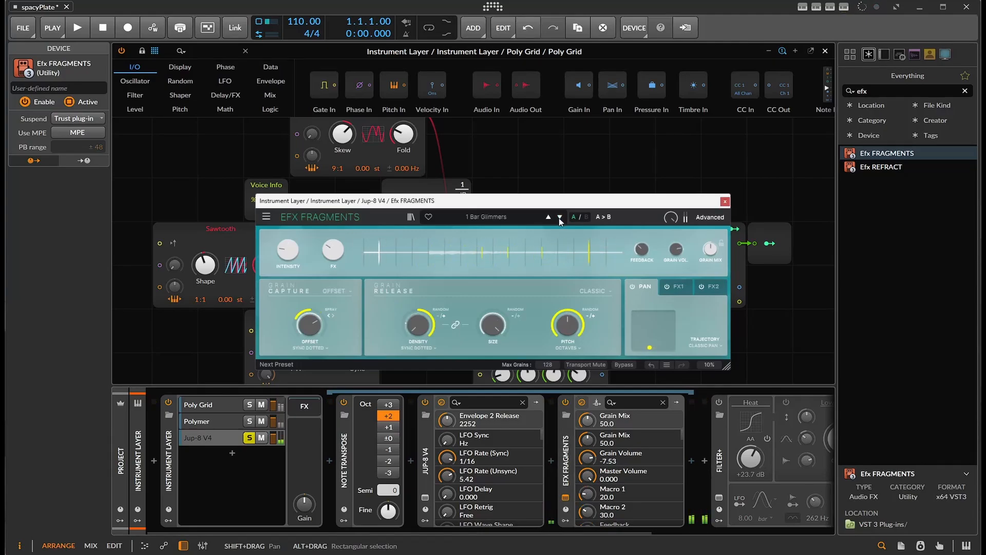
click(559, 218)
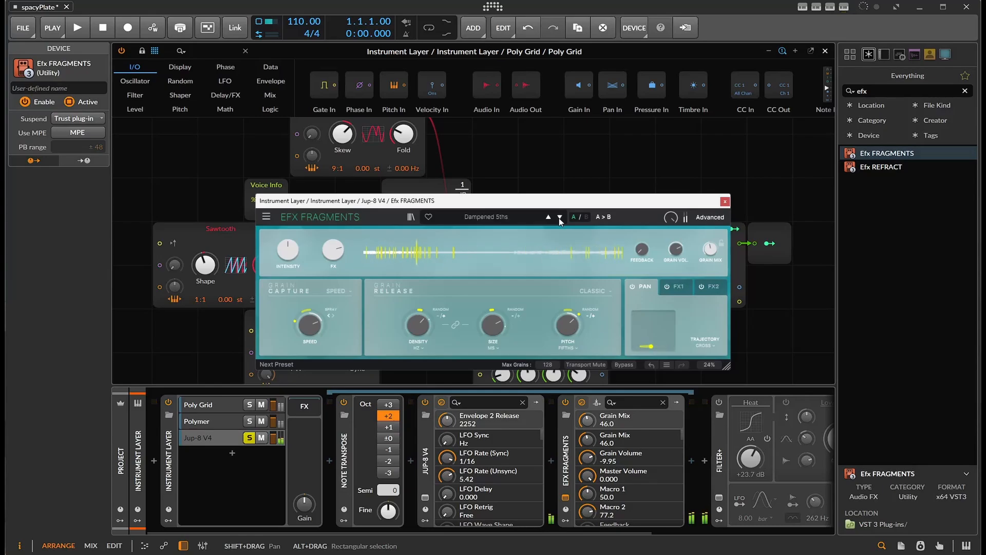
click(559, 217)
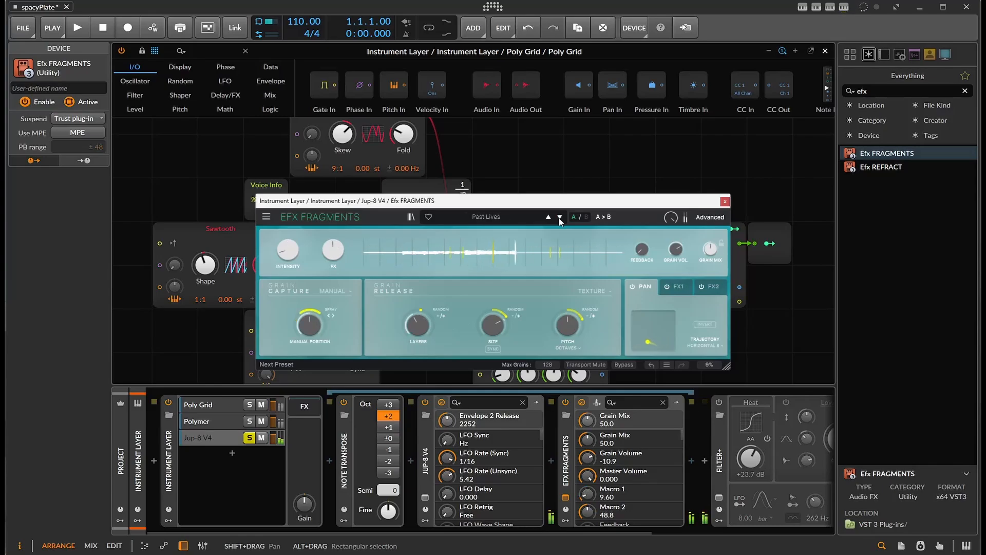
click(559, 217)
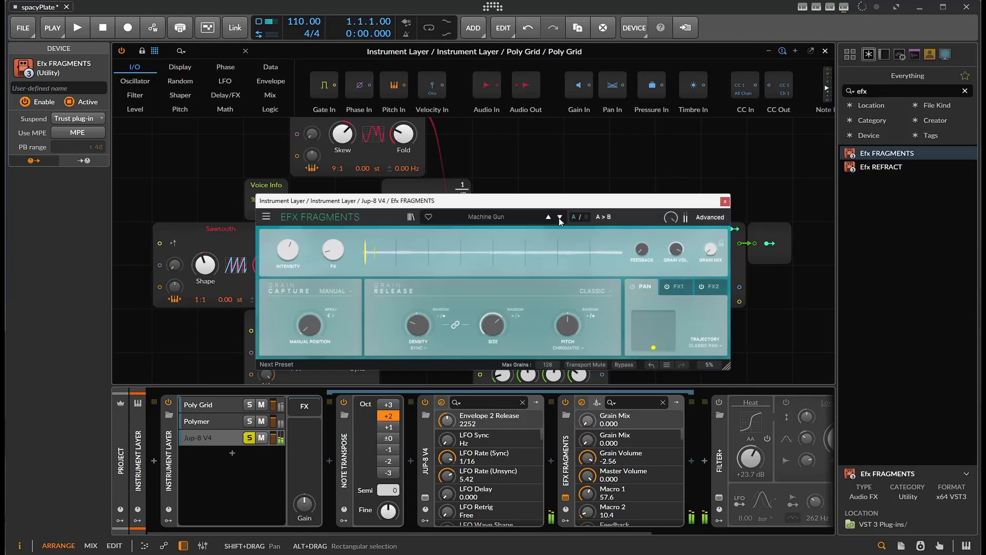
click(559, 218)
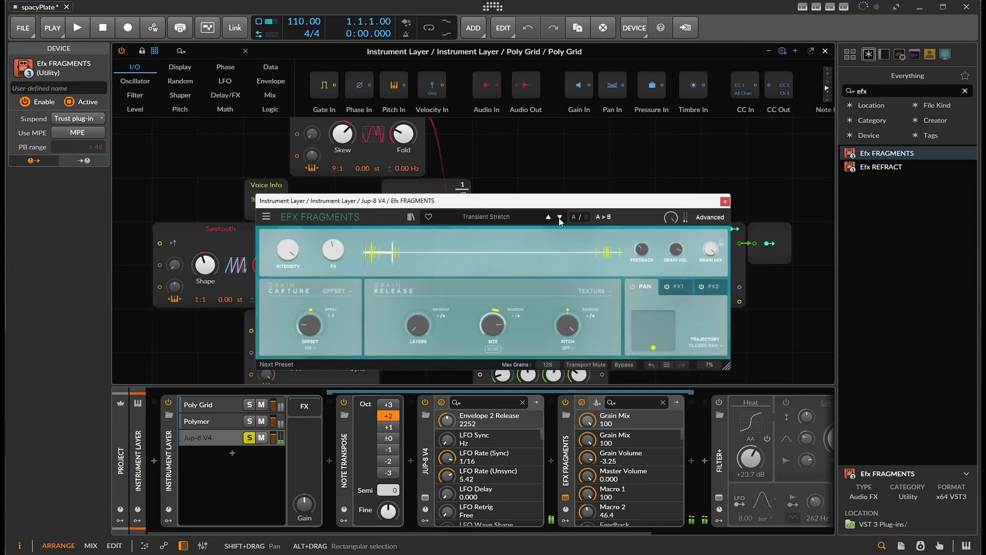
- Close the Efx FRAGMENTS window, raise the Jup-8 V4 layer's volume to about +1.7 dB, and unsolo the layer
click(724, 202)
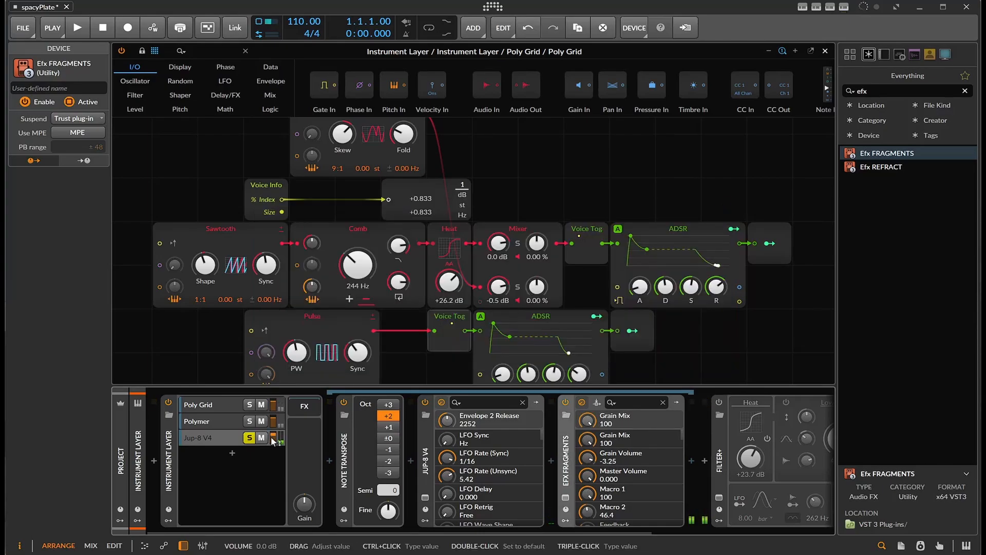
drag(274, 438, 274, 435)
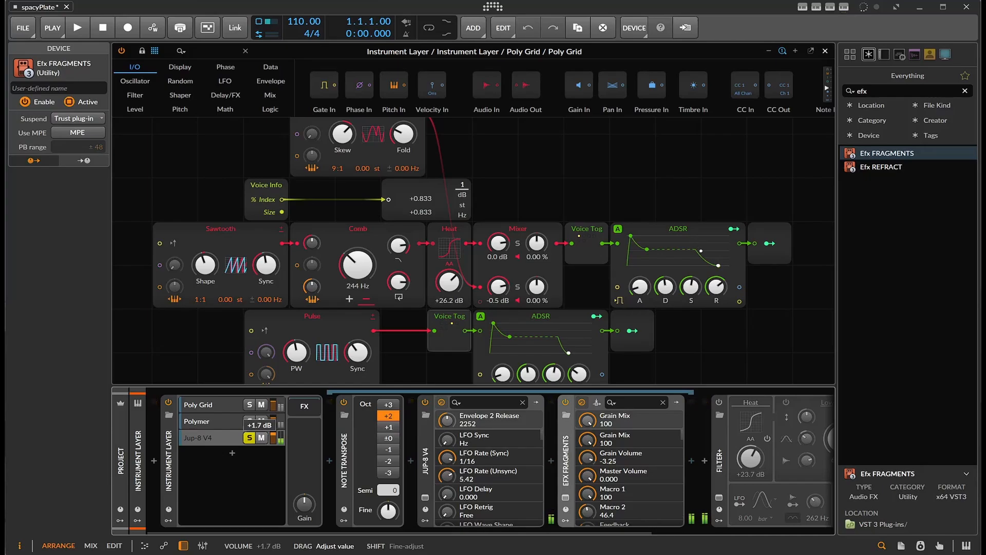
click(249, 438)
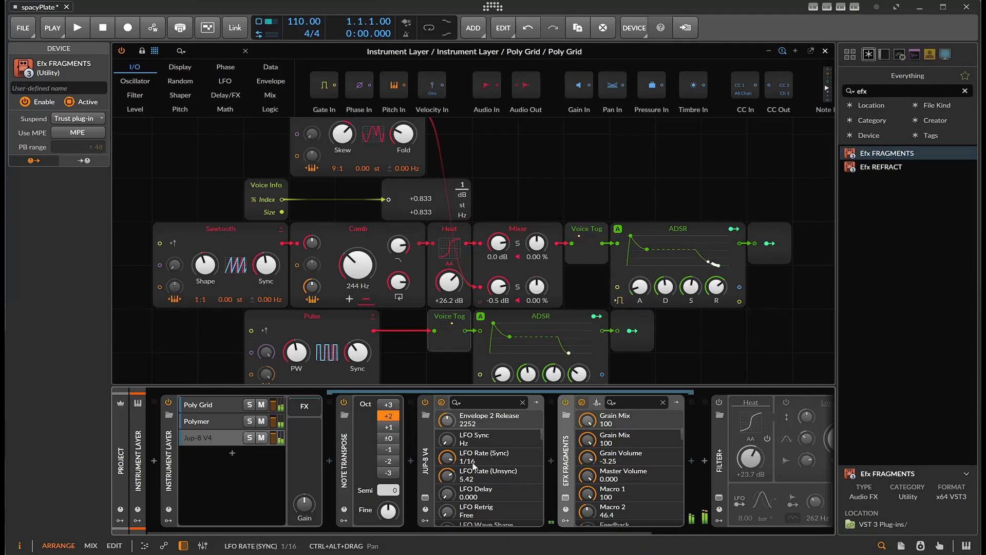
- Show the on-screen keyboard and enlarge the Poly Grid editing area above it
click(970, 548)
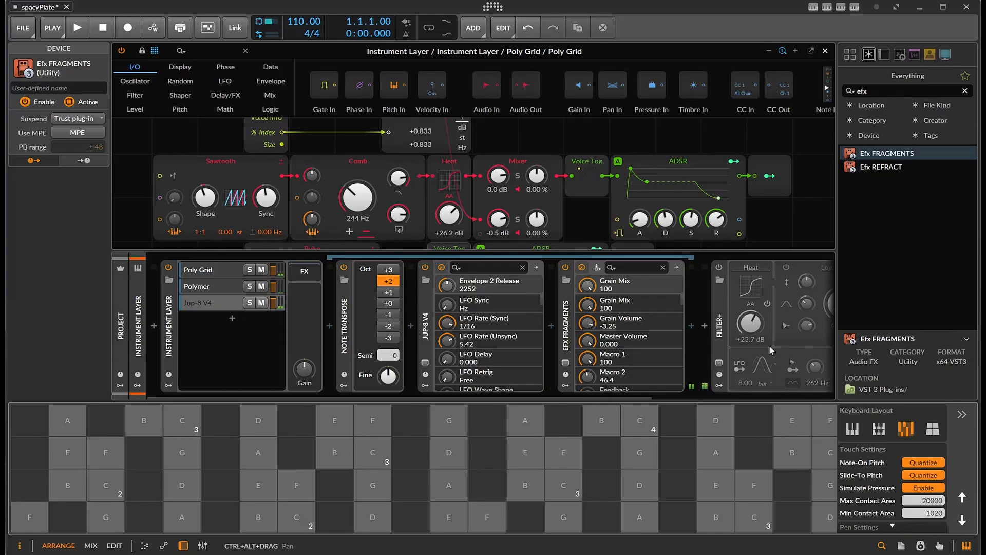
drag(709, 251, 698, 348)
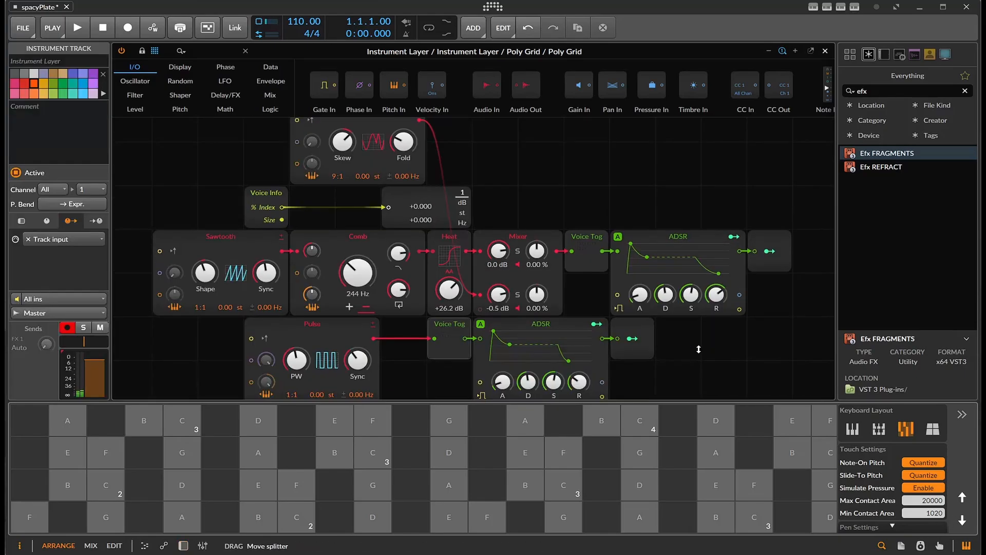
scroll(711, 310, down, 4)
scroll(692, 308, up, 2)
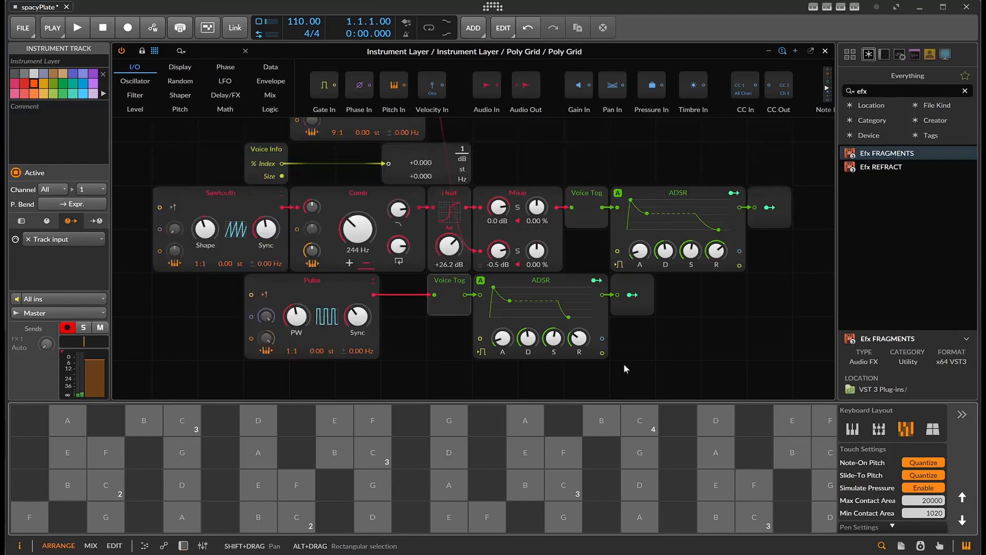
drag(610, 400, 606, 440)
click(606, 435)
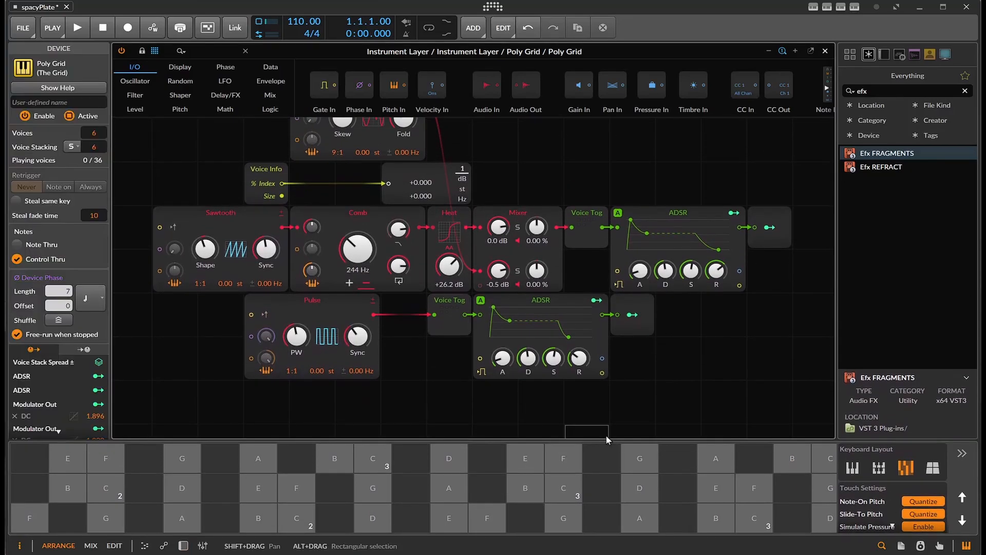
- Close the Poly Grid editor and show the device chain of the Instrument Layer track
click(823, 53)
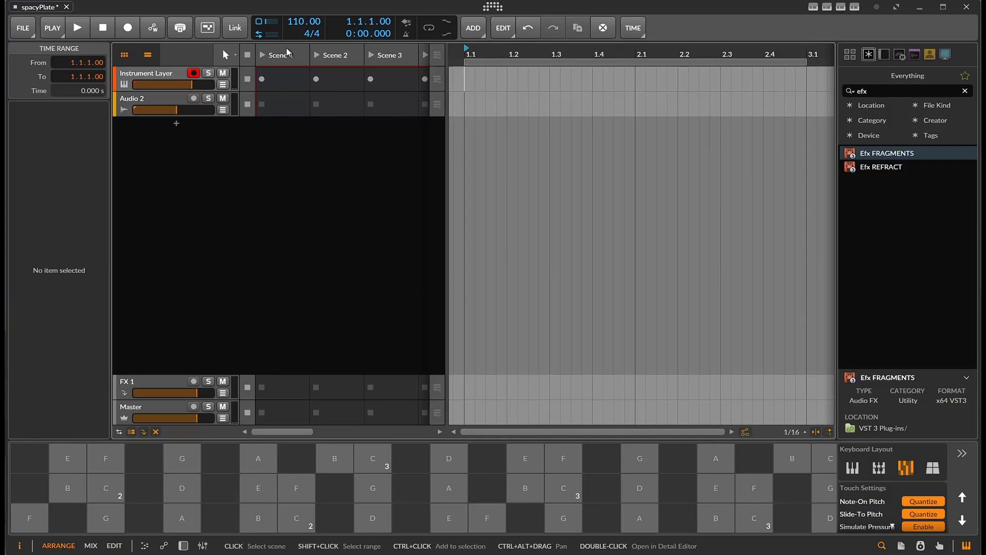
click(172, 72)
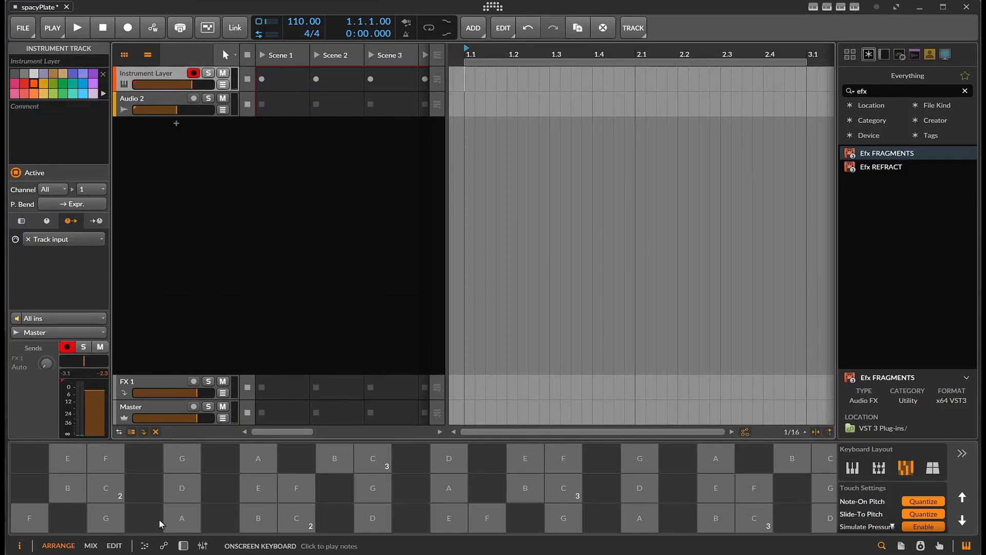
click(183, 547)
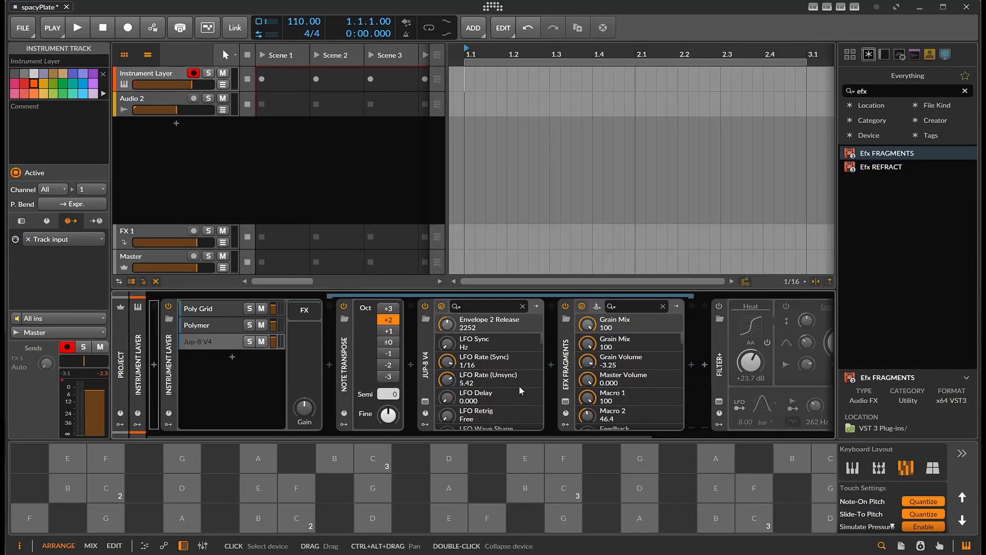
- Re-enable Filter+ after the instrument layers, set its low-pass cutoff to 488 Hz, and lower its mix
scroll(508, 437, right, 4)
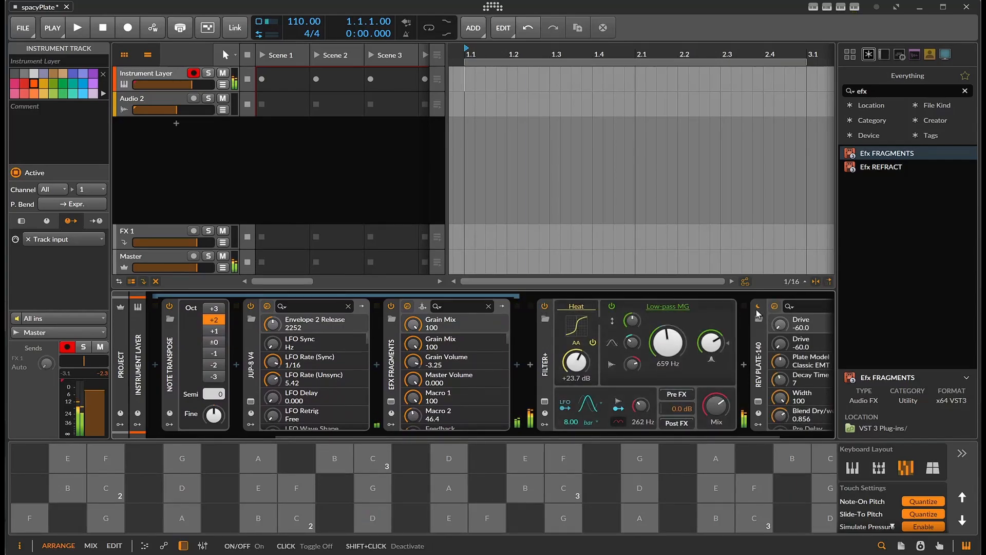
drag(667, 341, 668, 364)
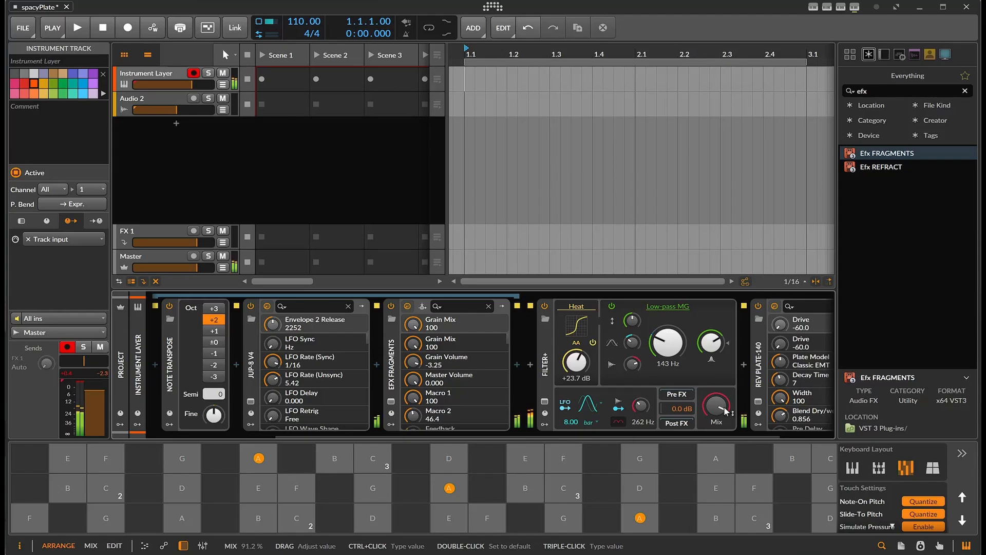
drag(726, 411, 726, 426)
drag(667, 342, 667, 327)
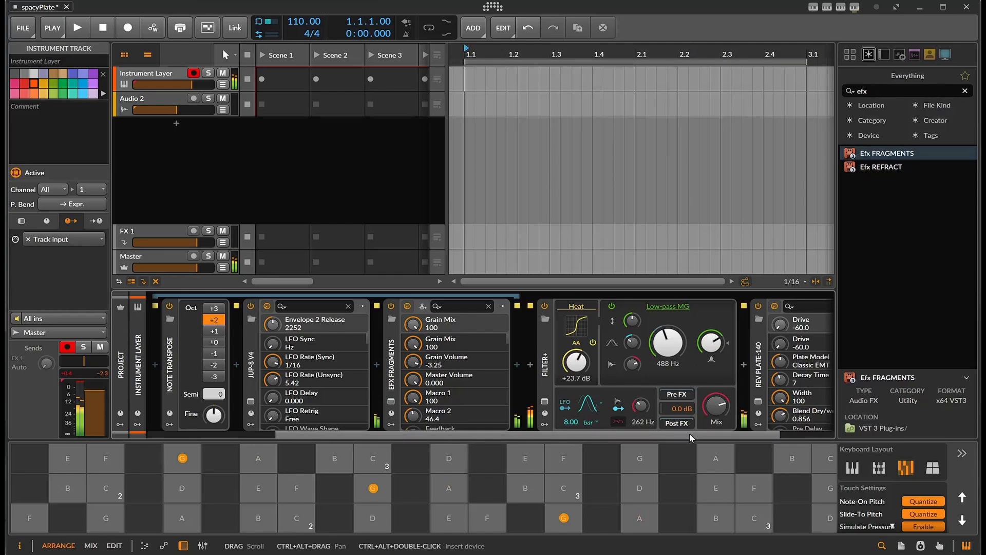
- Review the device chain through Rev Plate-140, open the Poly Grid layer's editor, and examine its oscillator, comb, mixer and envelope modules
drag(692, 437, 741, 438)
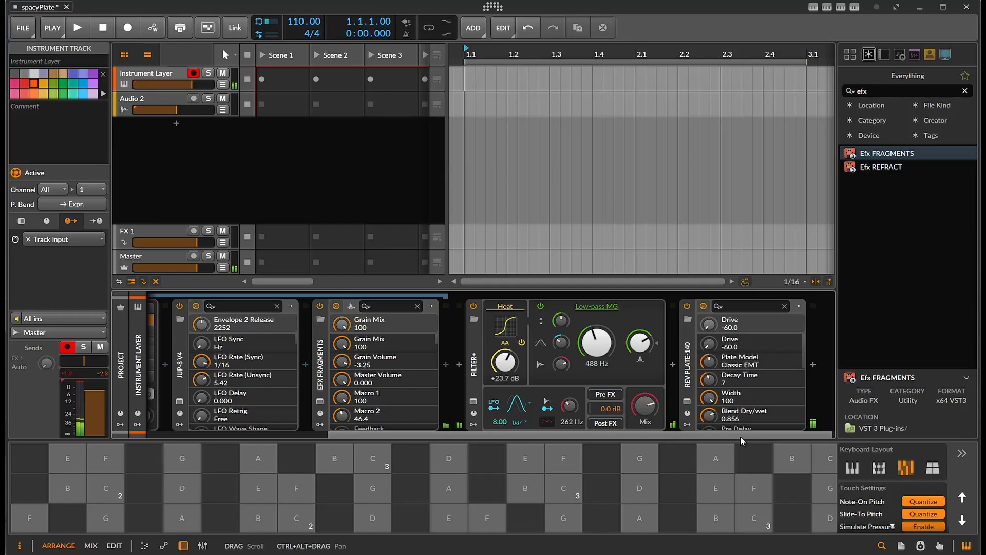
scroll(741, 437, left, 5)
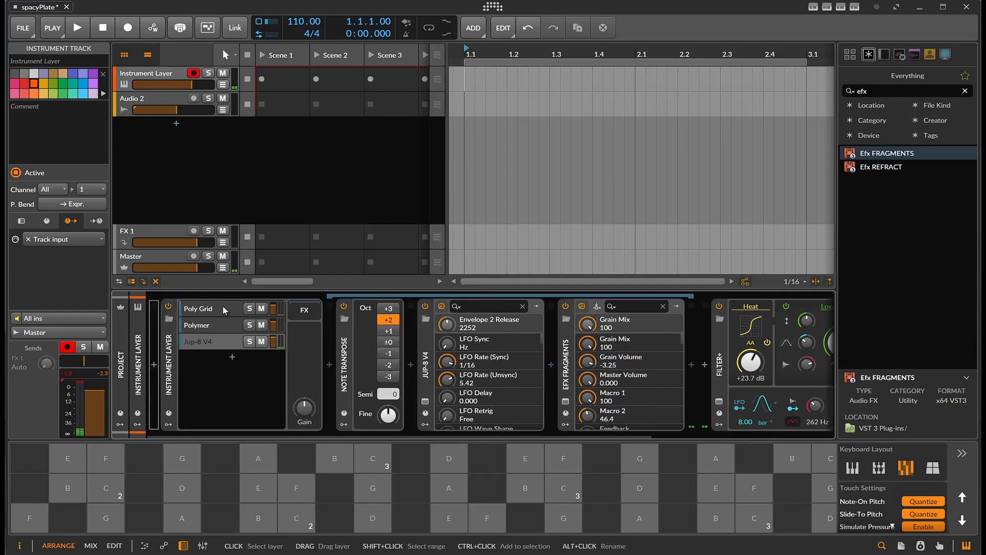
click(202, 308)
click(446, 334)
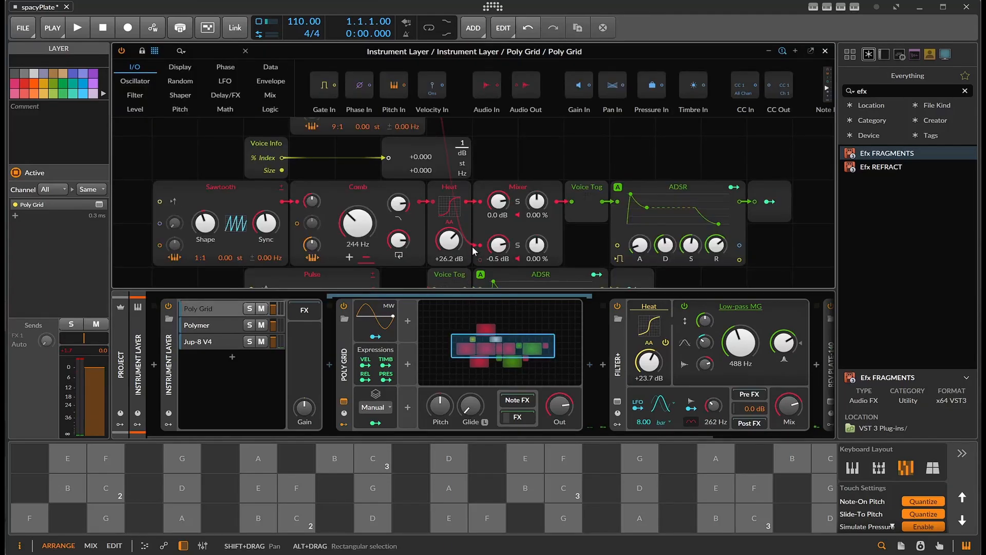
scroll(473, 245, up, 2)
scroll(503, 233, up, 2)
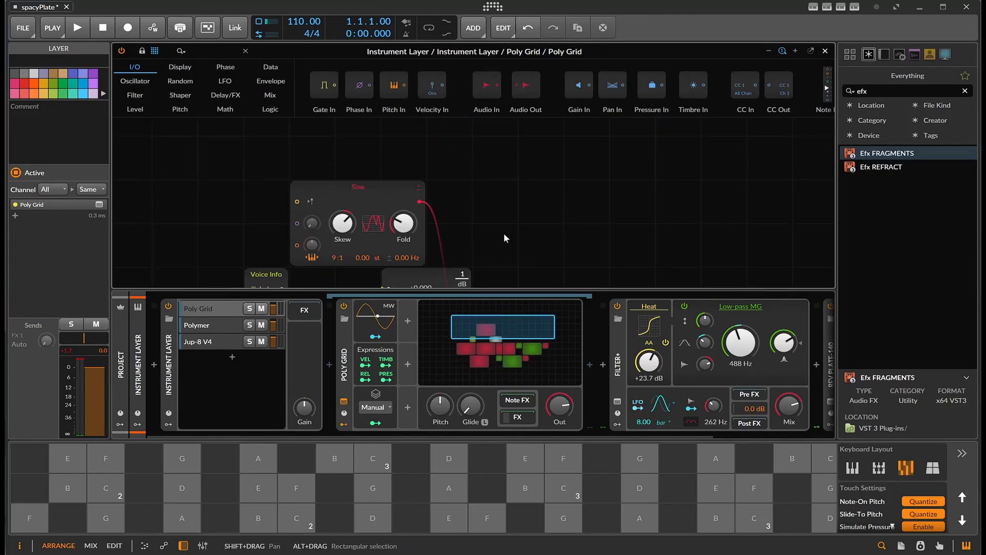
scroll(519, 217, down, 4)
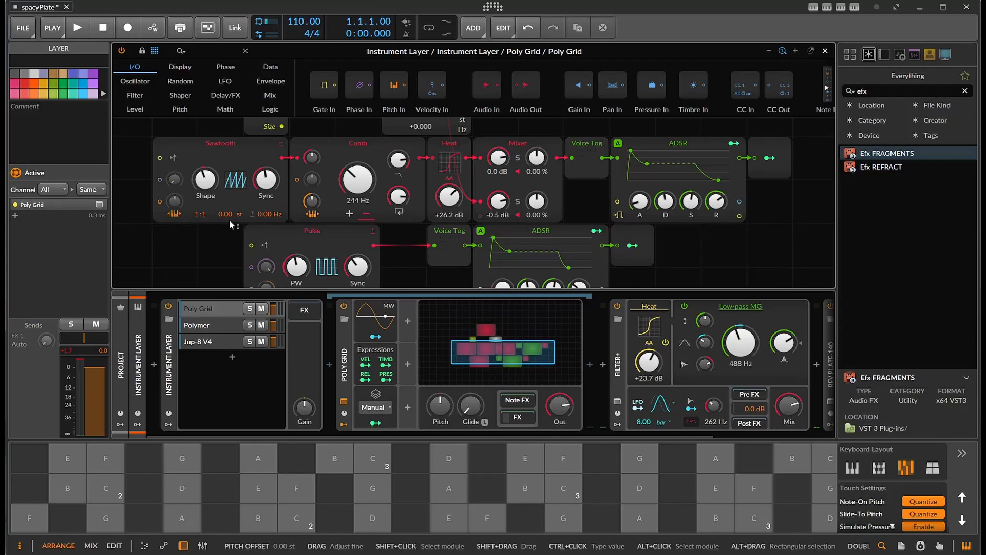
scroll(294, 239, down, 1)
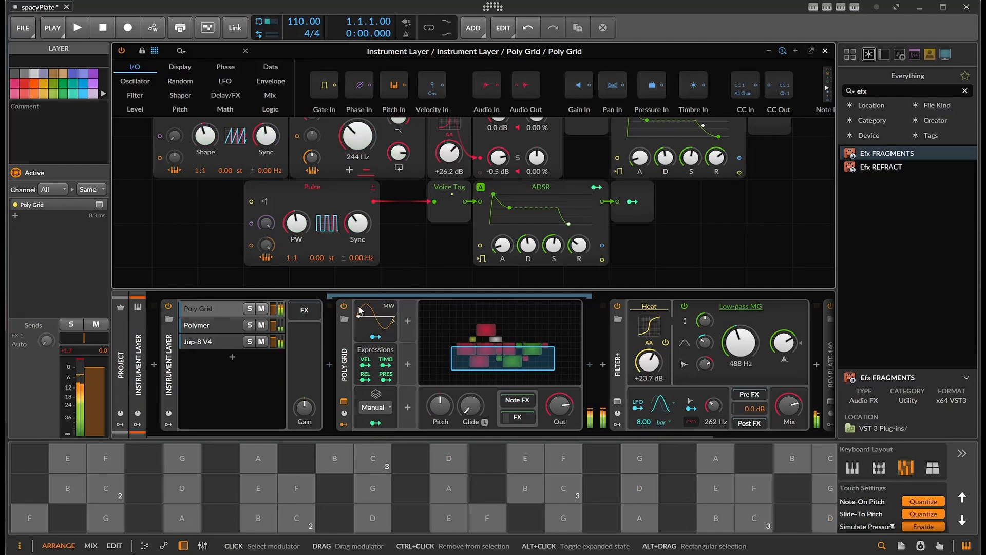
scroll(386, 246, up, 2)
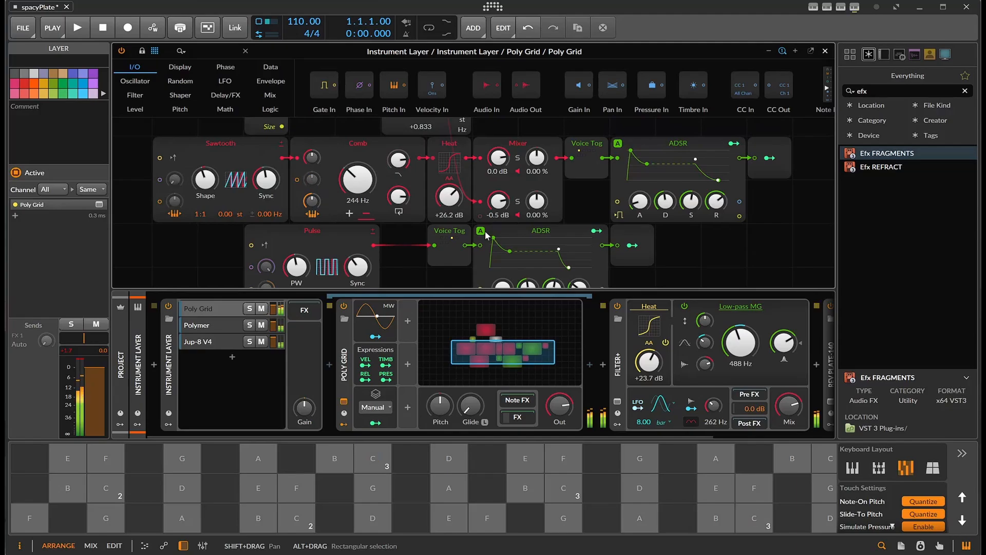
- Shorten the release of both Poly Grid ADSR envelopes, setting the one on the Pulse branch to 19.7 ms
drag(709, 202, 710, 247)
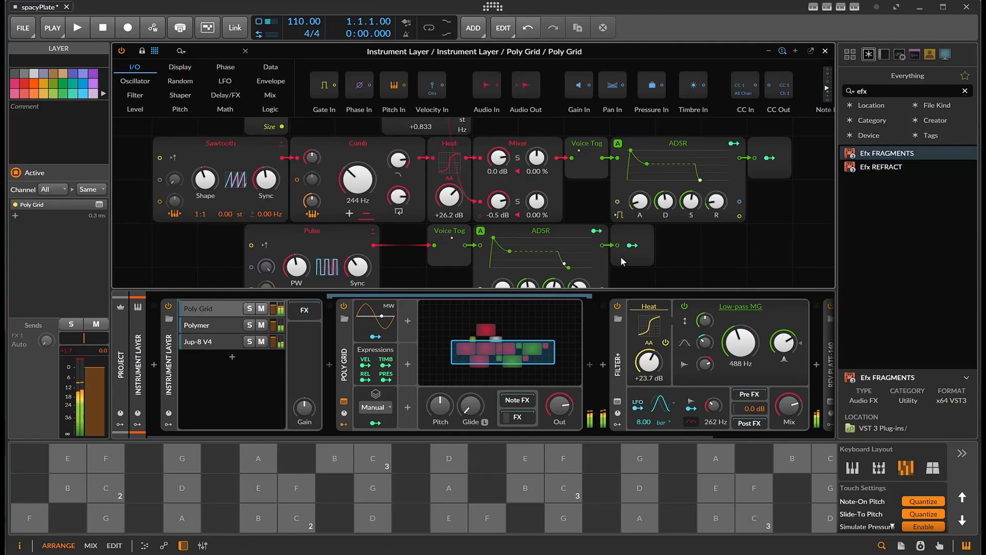
scroll(621, 255, down, 2)
mouse_move(579, 246)
drag(579, 246, 581, 247)
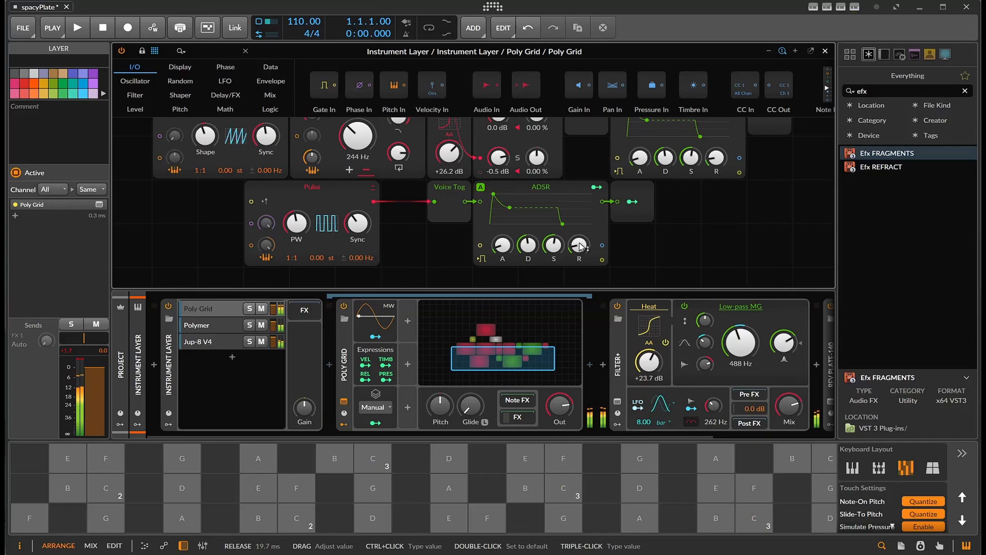
- Shorten the Polymer layer's amplitude envelope release to 501 ms, reduce its filter envelope release, and close the Poly Grid editor
click(218, 332)
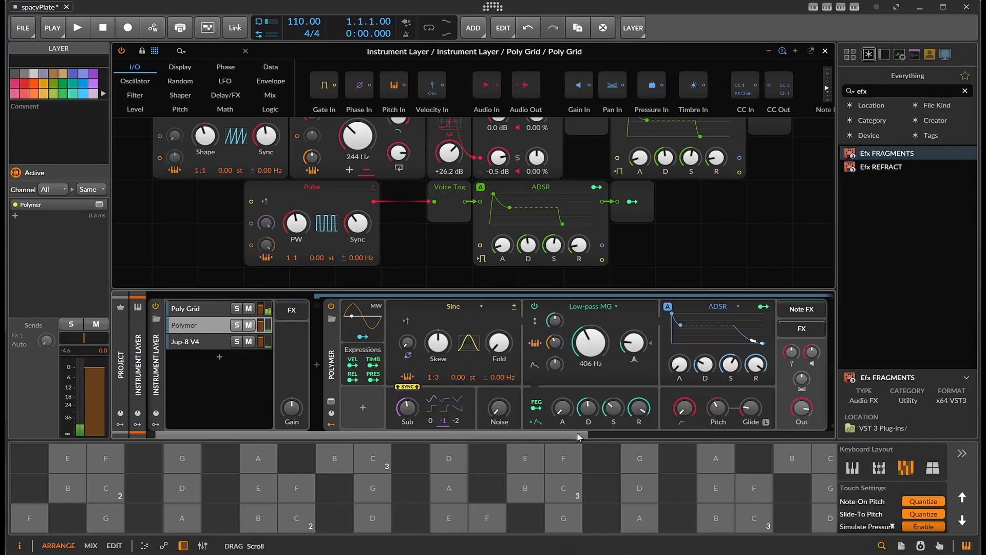
drag(577, 433, 714, 424)
drag(525, 377, 525, 395)
drag(407, 416, 407, 430)
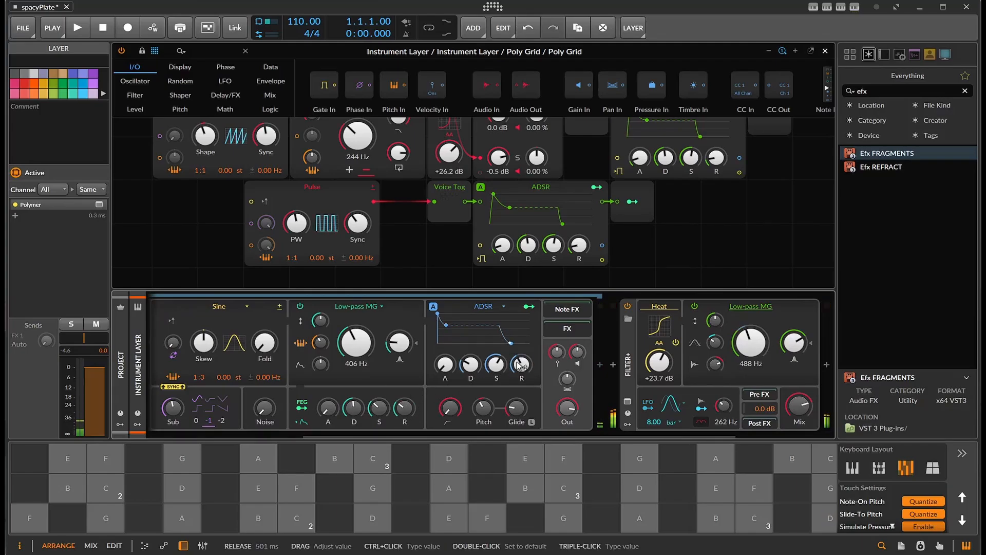
click(826, 51)
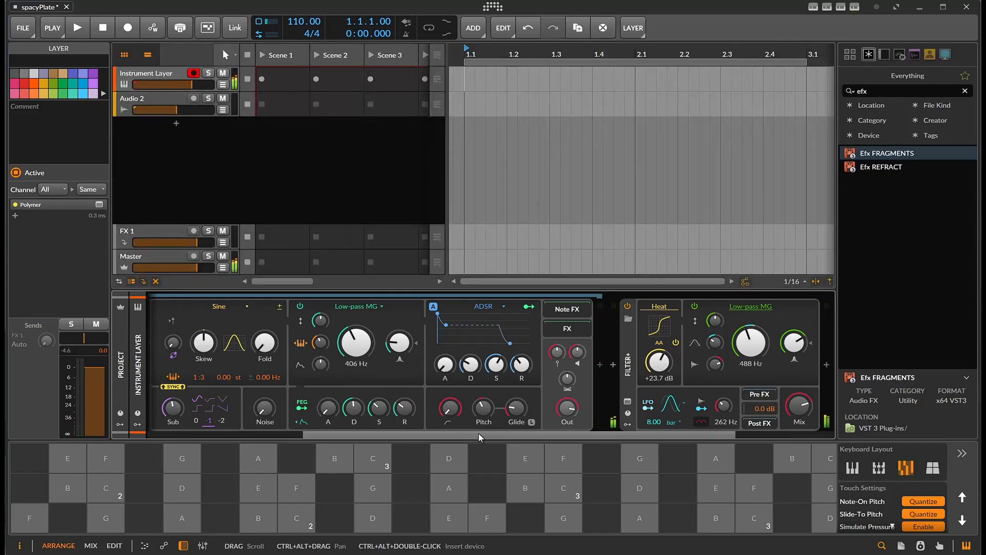
- Open the Jup-8 V4 layer's plug-in interface and shorten both envelope releases, with Envelope 1 release at 465 ms
click(137, 365)
click(208, 341)
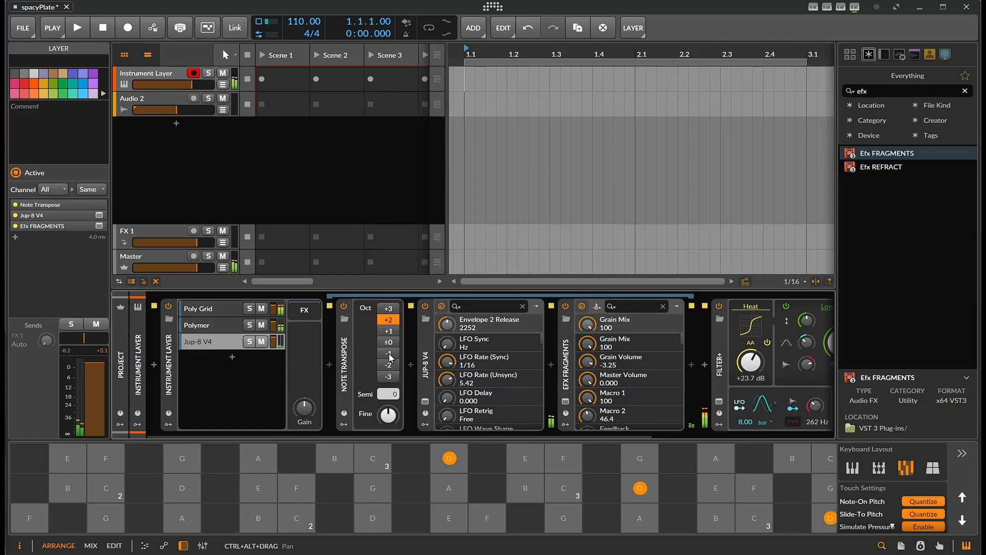
click(431, 405)
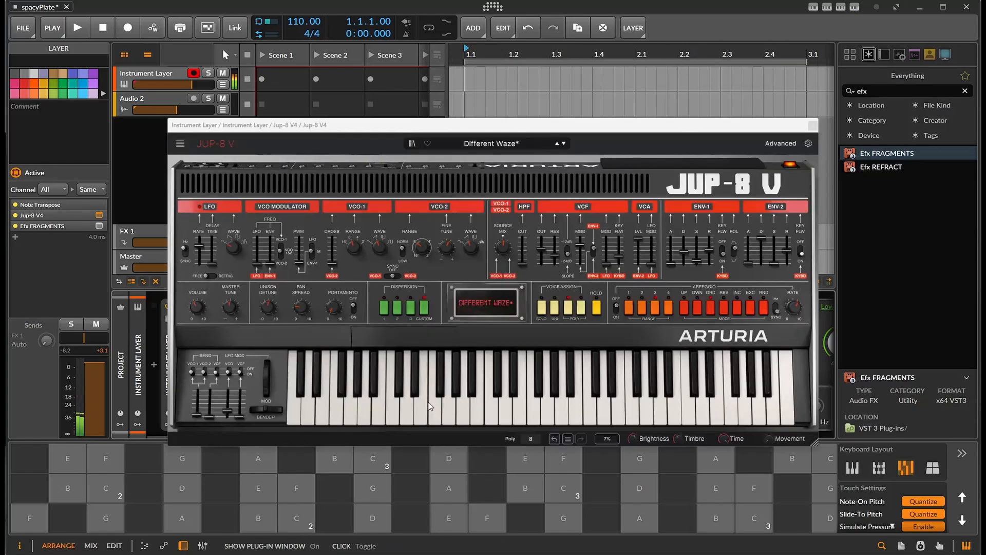
drag(788, 259, 788, 266)
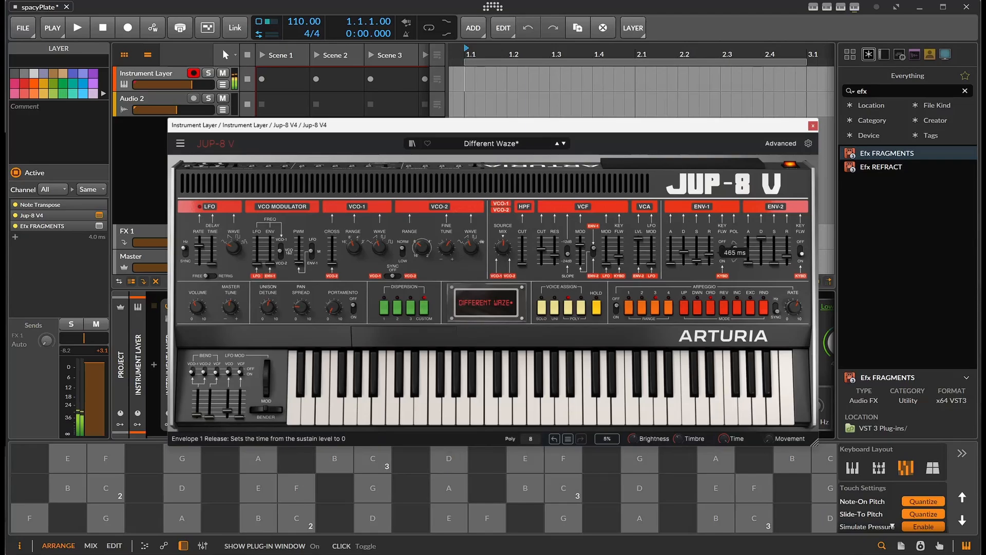
drag(709, 253, 754, 243)
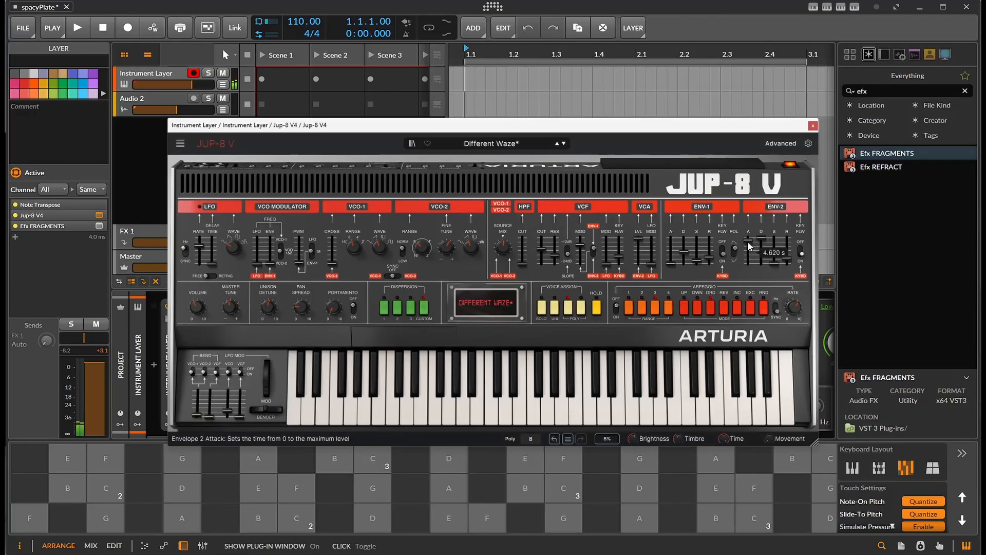
- Lengthen the Jup-8 V4's Envelope 1 attack to 3129 ms and close its plug-in window
drag(671, 263, 684, 243)
click(812, 125)
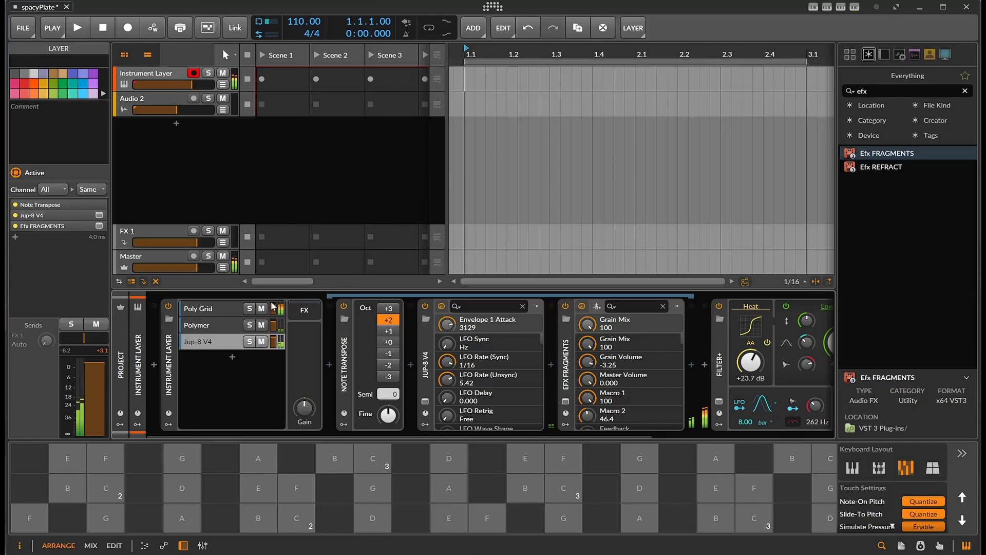
- Reopen the Poly Grid layer's editor and lower both ADSR sustains, the upper one to 14.7 % and the Pulse branch's to minimum
click(234, 314)
click(503, 351)
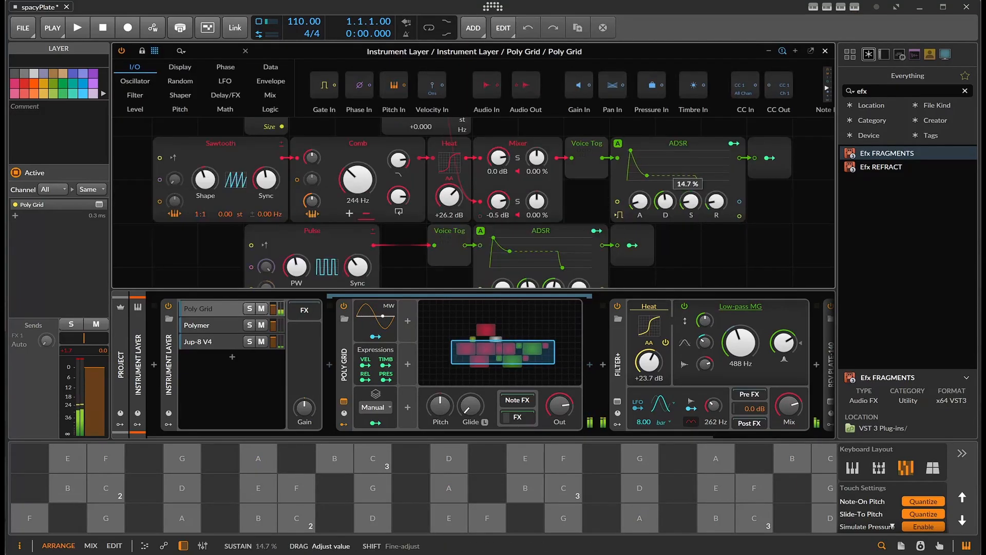
scroll(648, 217, down, 2)
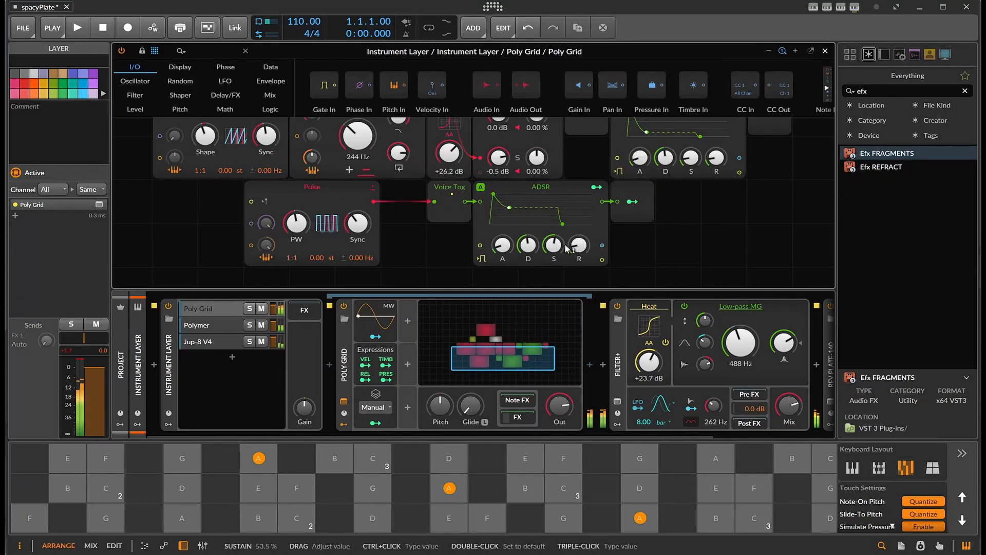
drag(554, 246, 553, 253)
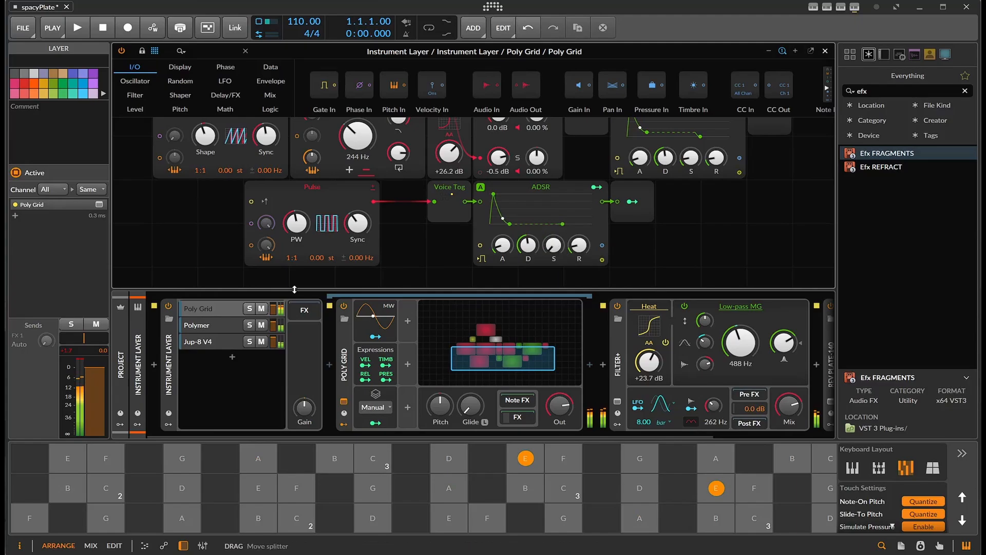
- On the Polymer layer, pull the amplitude envelope sustain to minimum, lengthen its decay, and reduce the filter envelope sustain
click(212, 325)
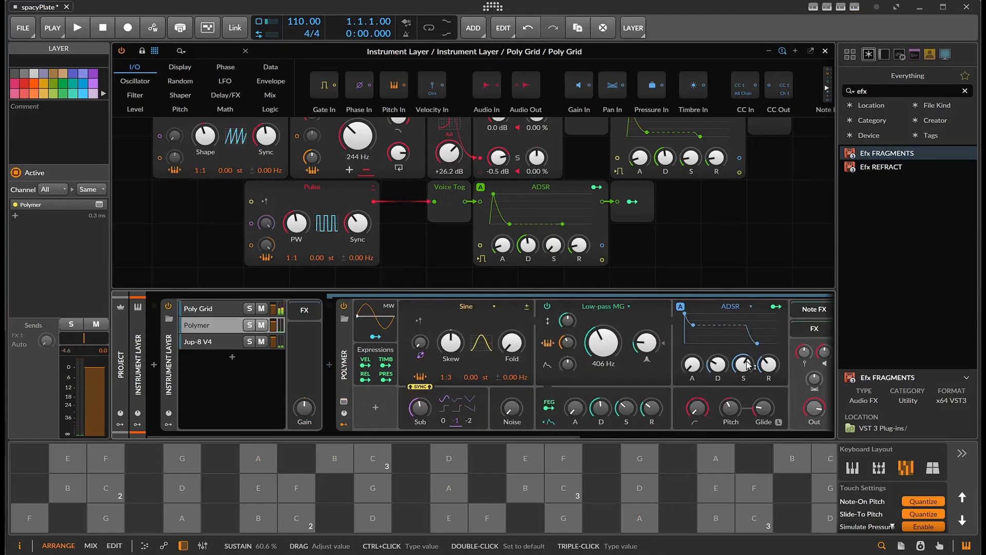
drag(743, 364, 717, 335)
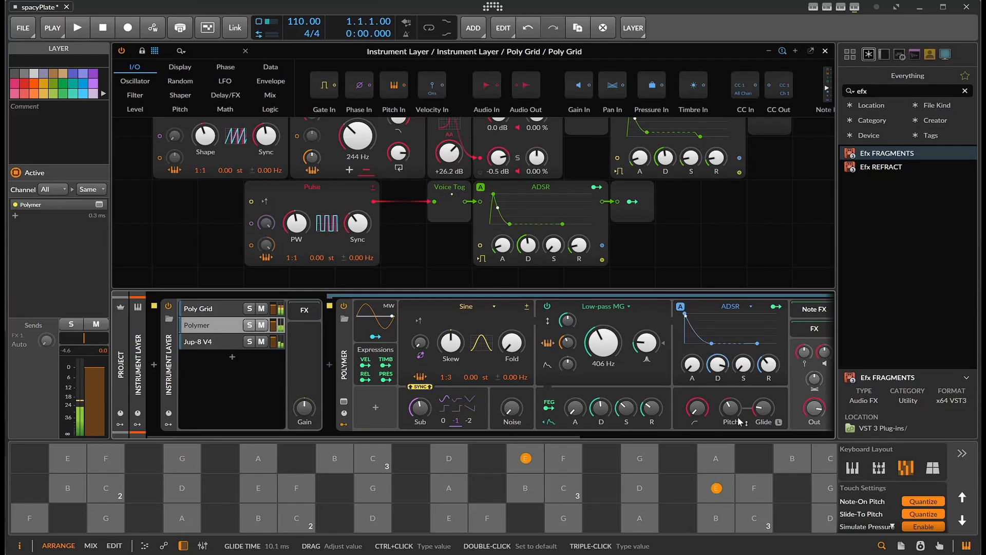
drag(626, 407, 626, 431)
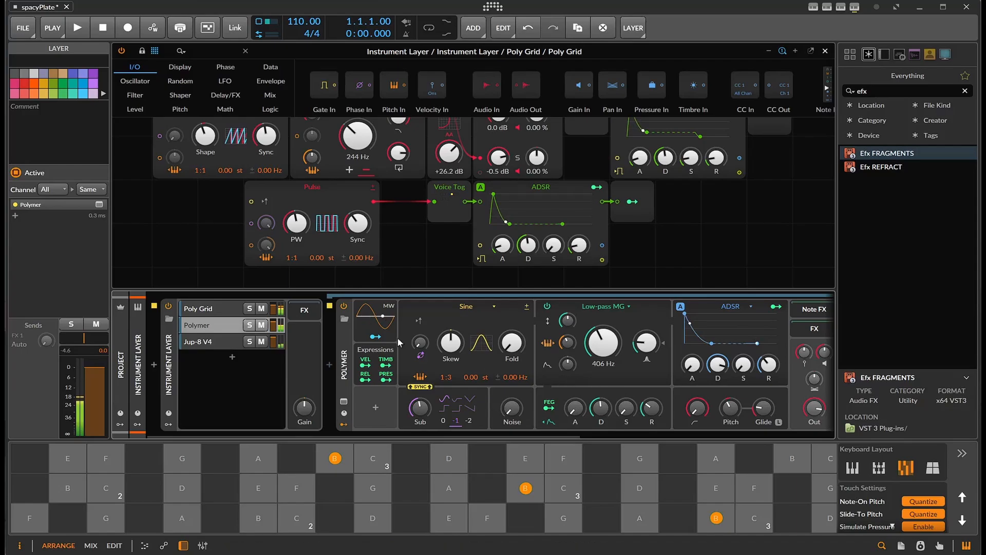
- Raise the Jup-8 V4 layer's sustain levels, Envelope 1 to 86.9 % and Envelope 2 to 81.9 %, and close its plug-in window
click(223, 342)
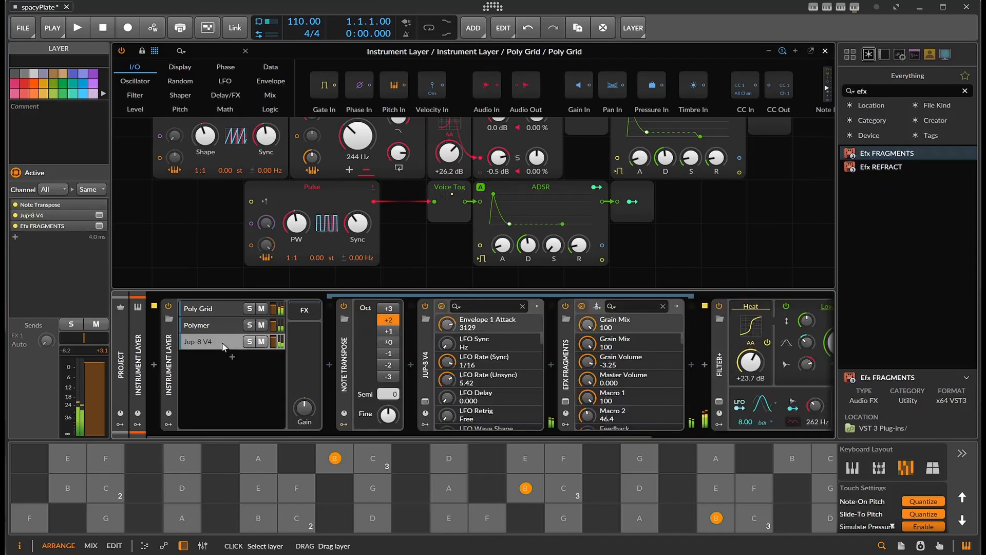
click(424, 401)
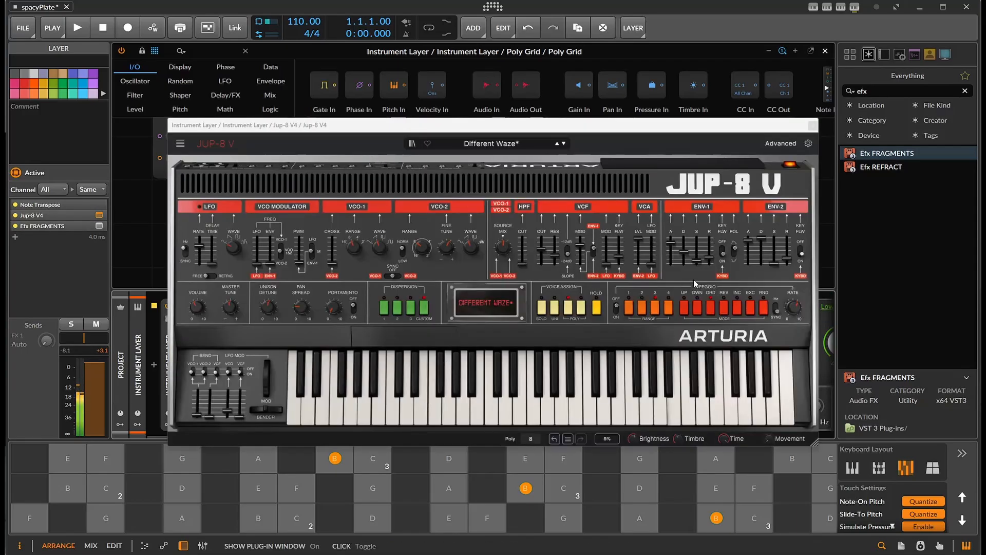
drag(696, 260, 699, 248)
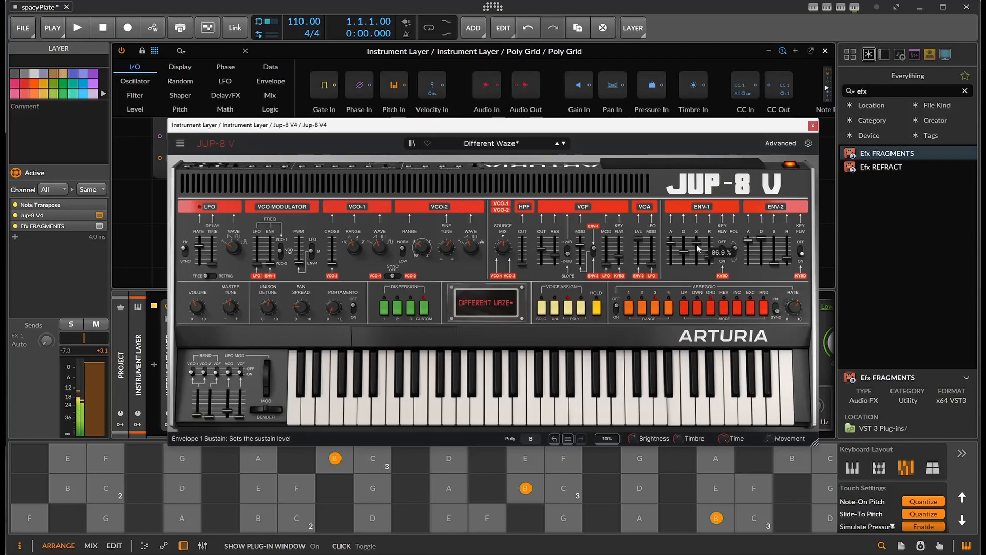
drag(774, 263, 775, 245)
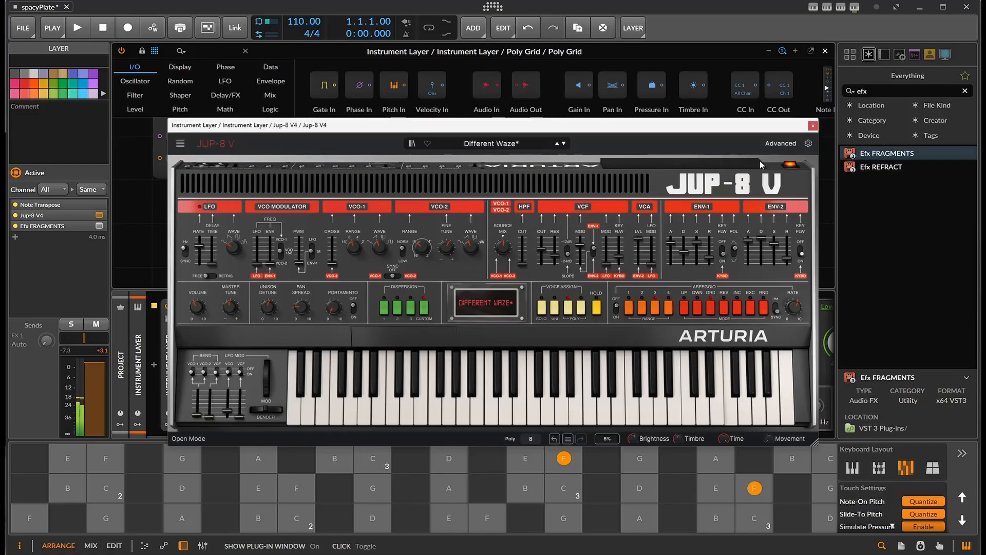
click(812, 126)
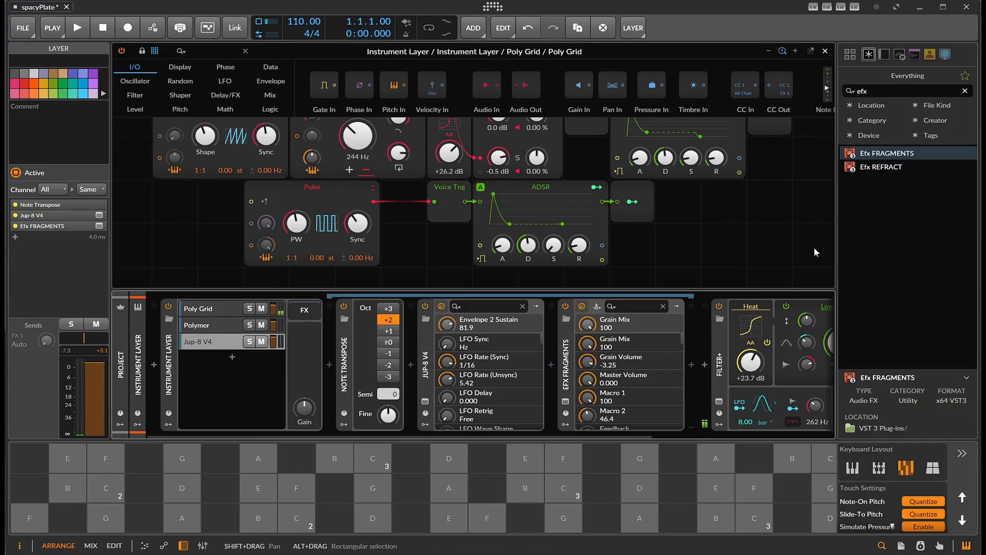
- Bypass the Filter+ and Rev Plate-140 devices at the end of the instrument layer's chain
drag(596, 436, 776, 418)
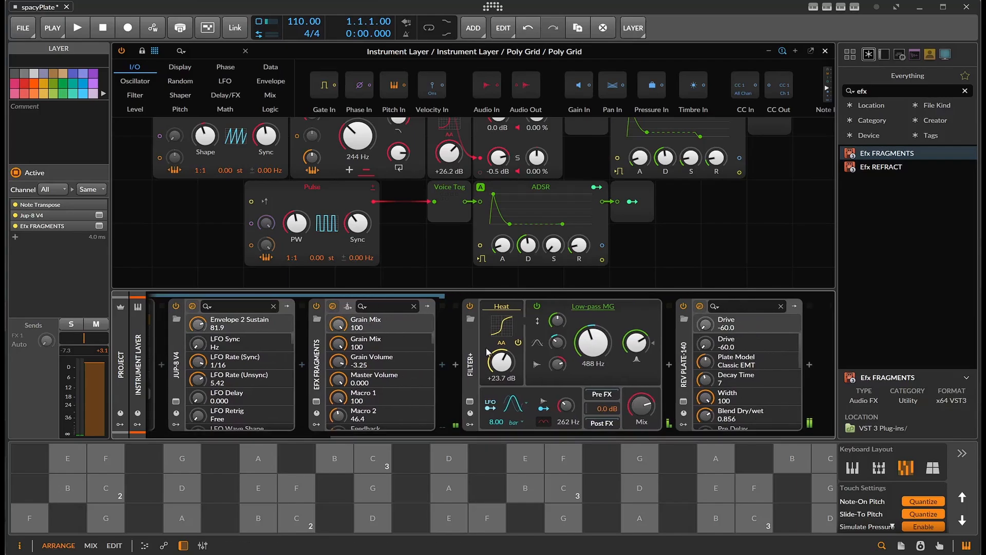
click(470, 306)
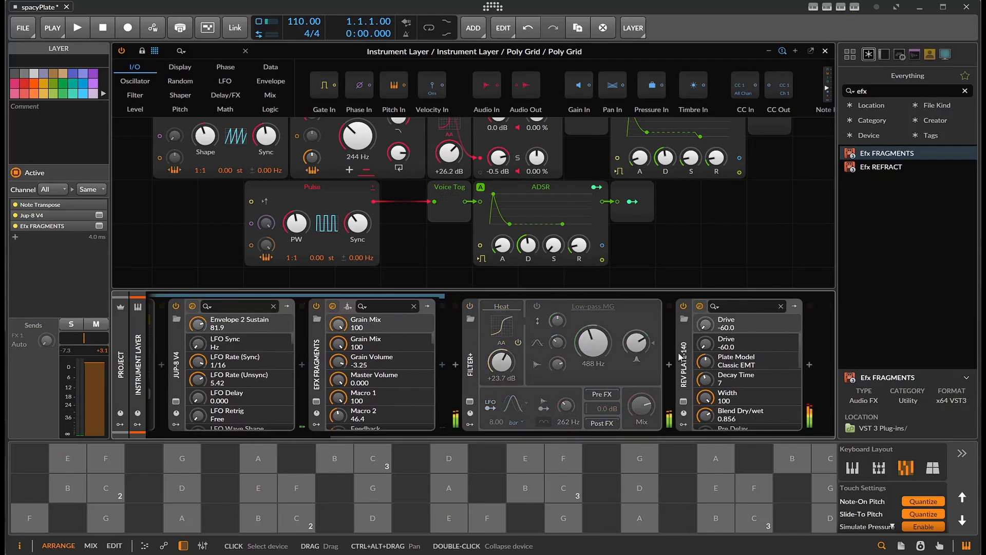
click(685, 305)
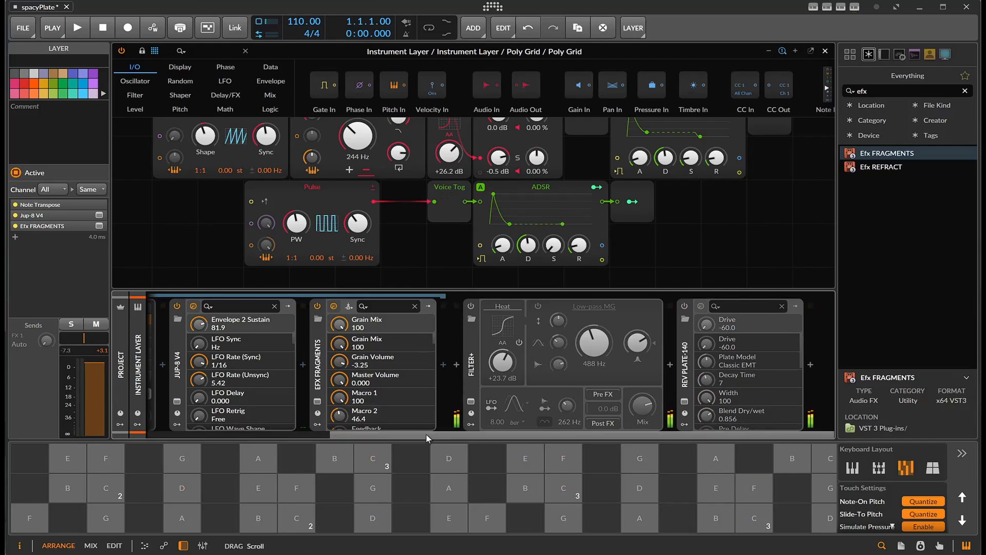
- Select the Poly Grid layer and pull the sustain of the ADSR following the mixer down to minimum
drag(427, 434, 282, 437)
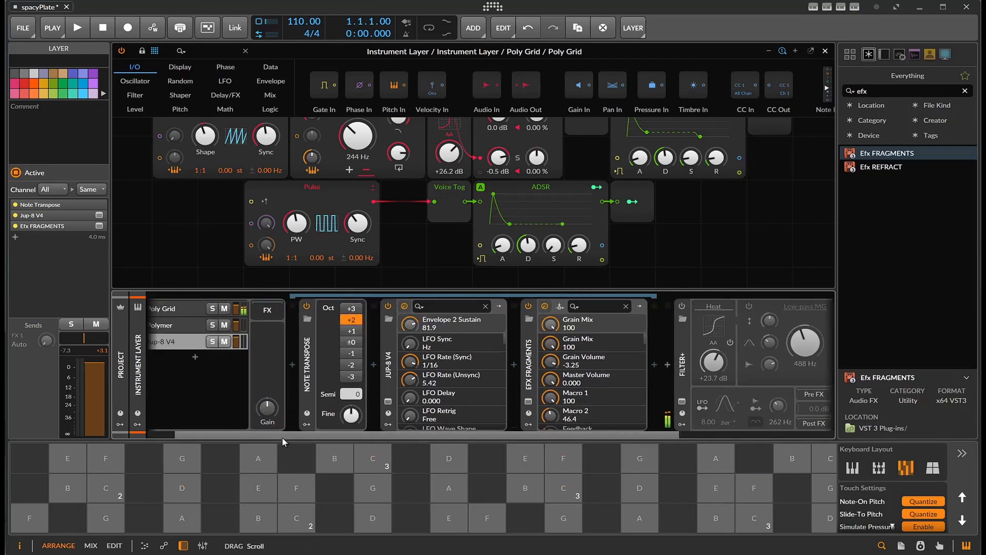
click(195, 307)
drag(430, 356, 490, 348)
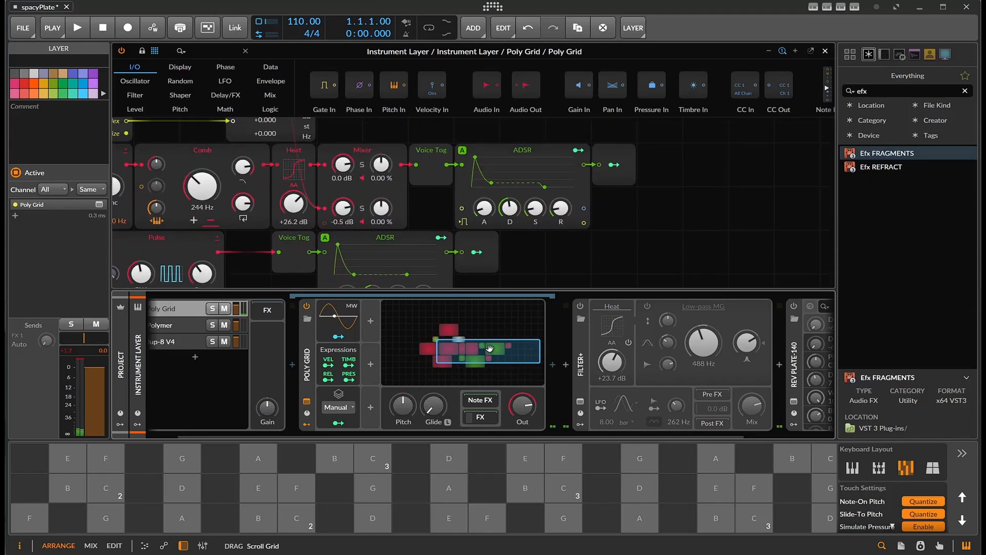
drag(535, 213, 533, 216)
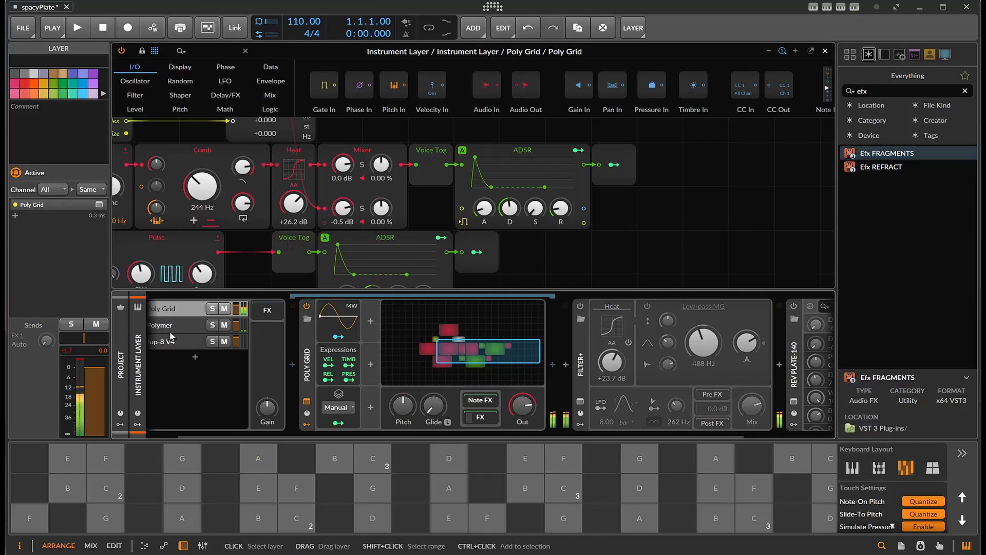
- Compare the sound with the Poly Grid layer muted and unmuted, and view the Instrument Layer's FX chain
click(224, 308)
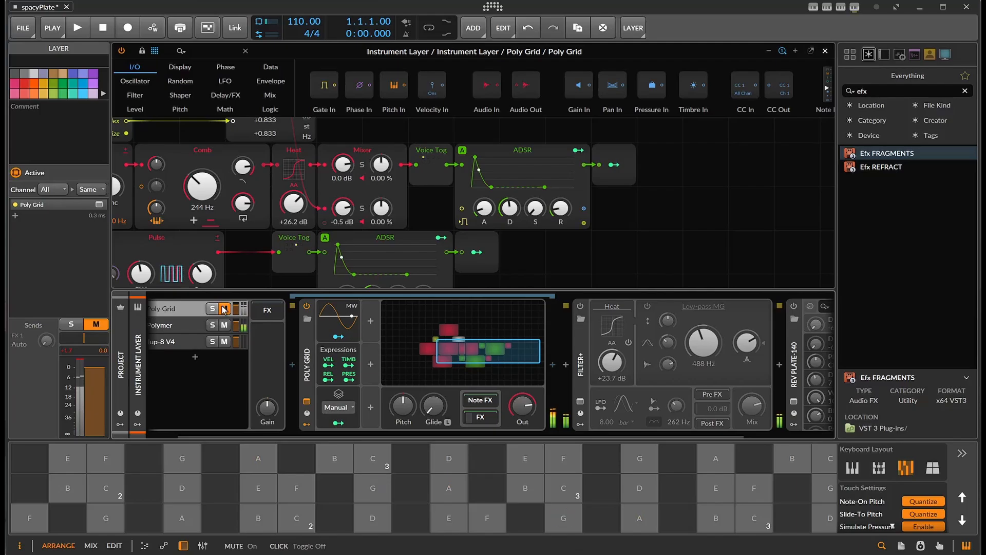
click(224, 309)
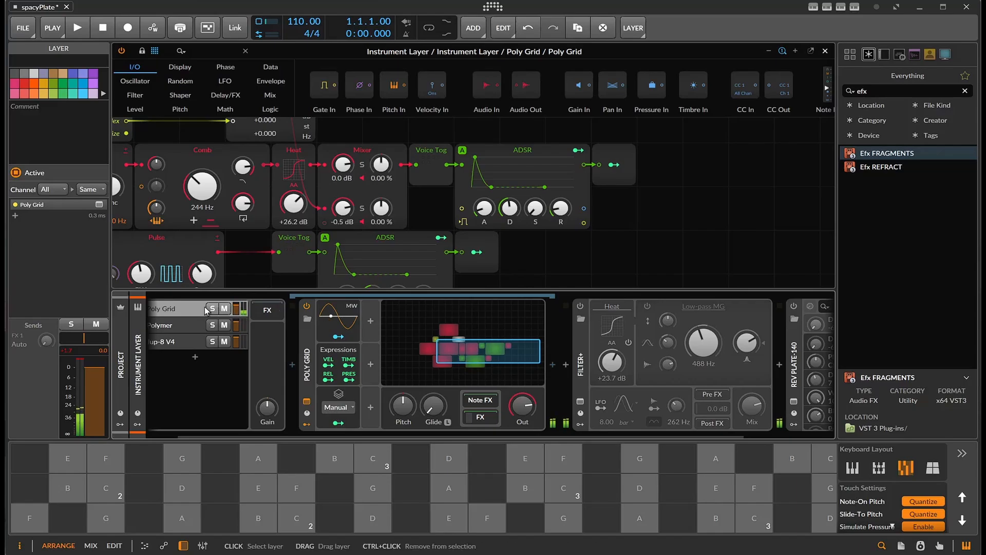
click(266, 312)
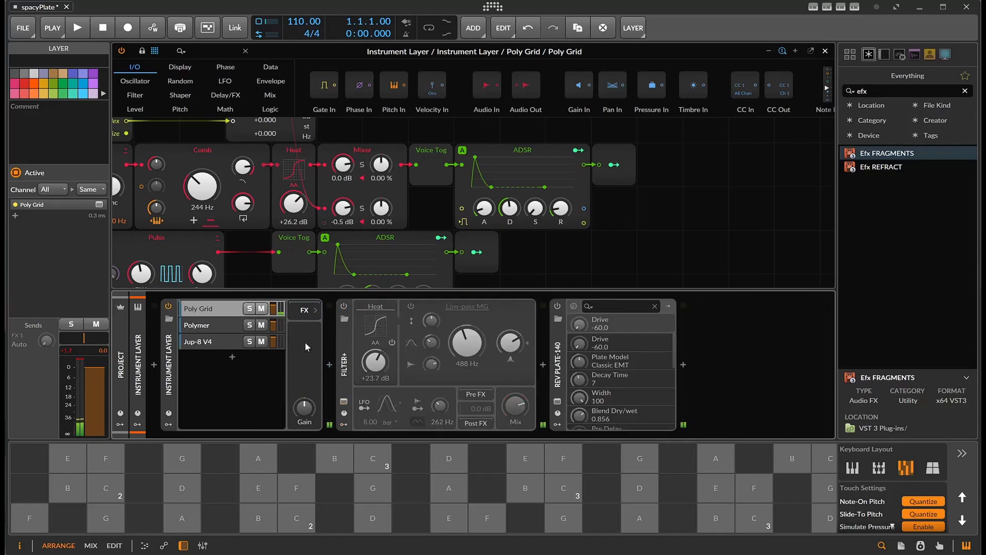
click(214, 312)
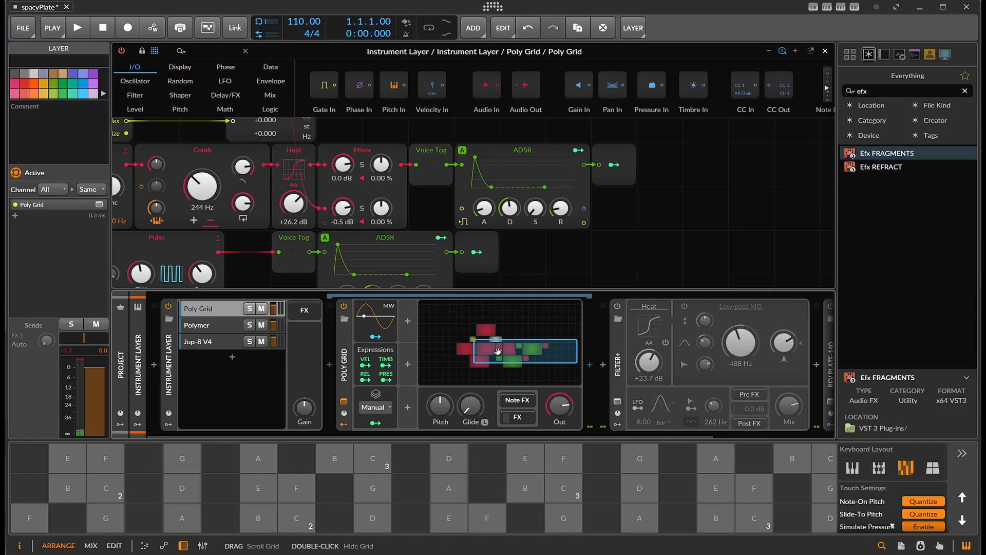
- In Poly Grid's nested FX Layer, bypass BLEASS Reverb on the second DC Offset layer and Delay+ on the first
click(519, 416)
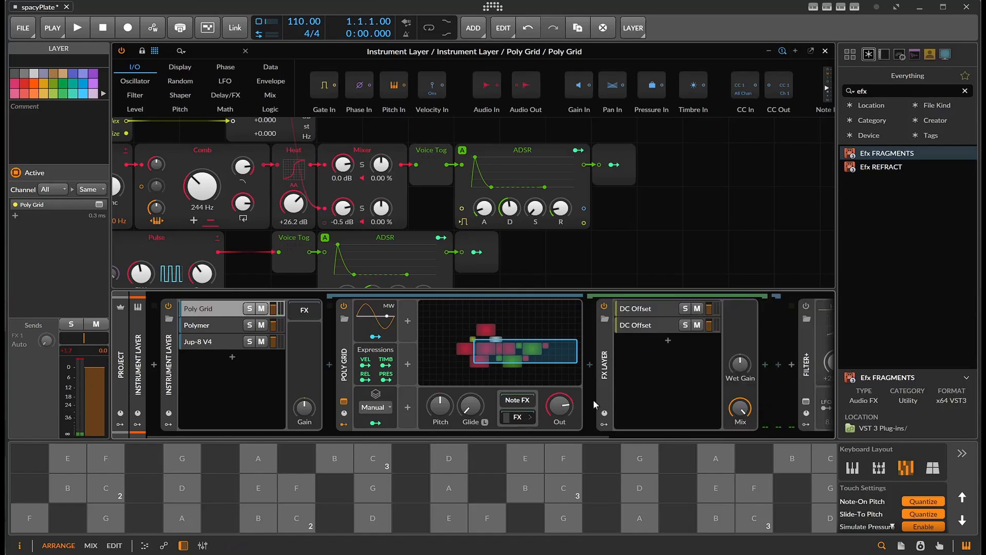
click(660, 307)
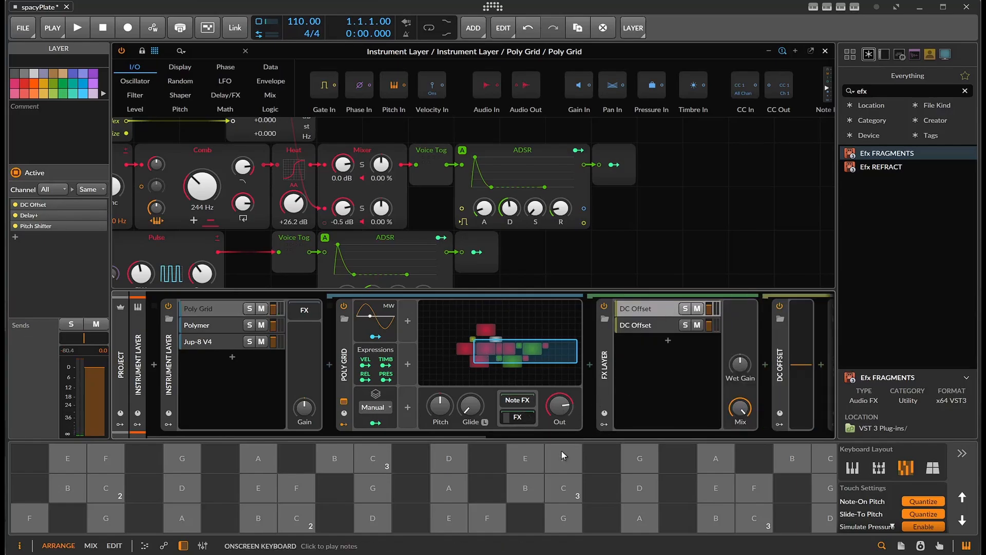
drag(462, 433, 613, 437)
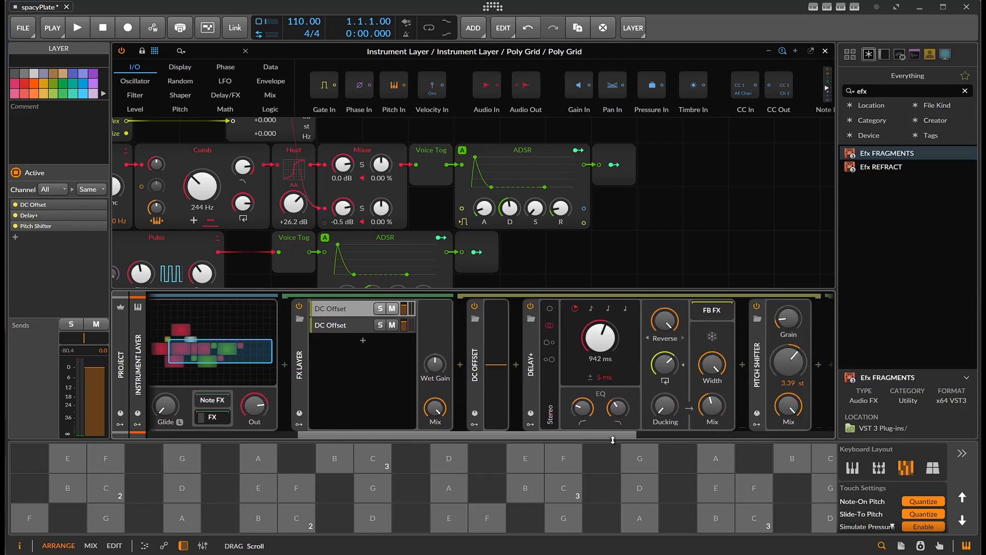
click(345, 327)
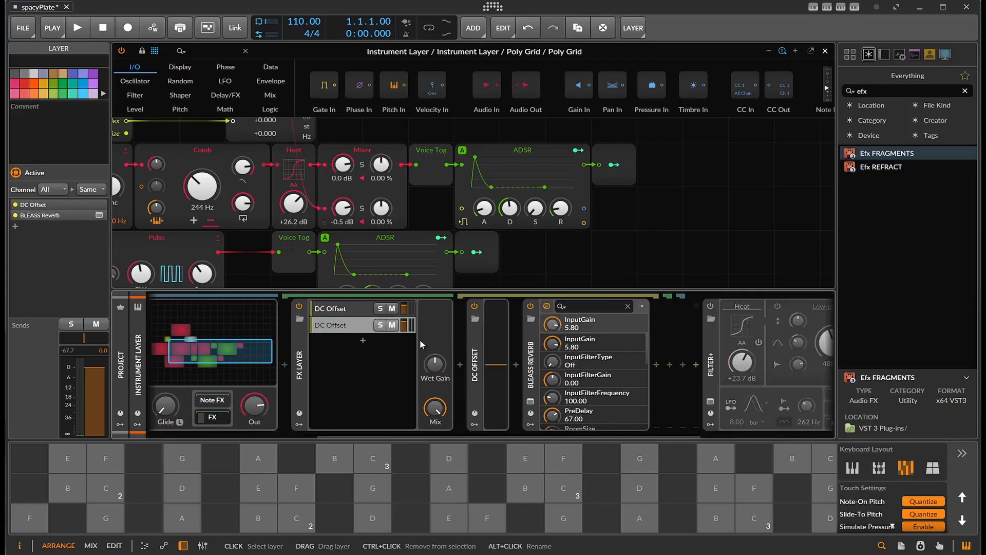
click(545, 307)
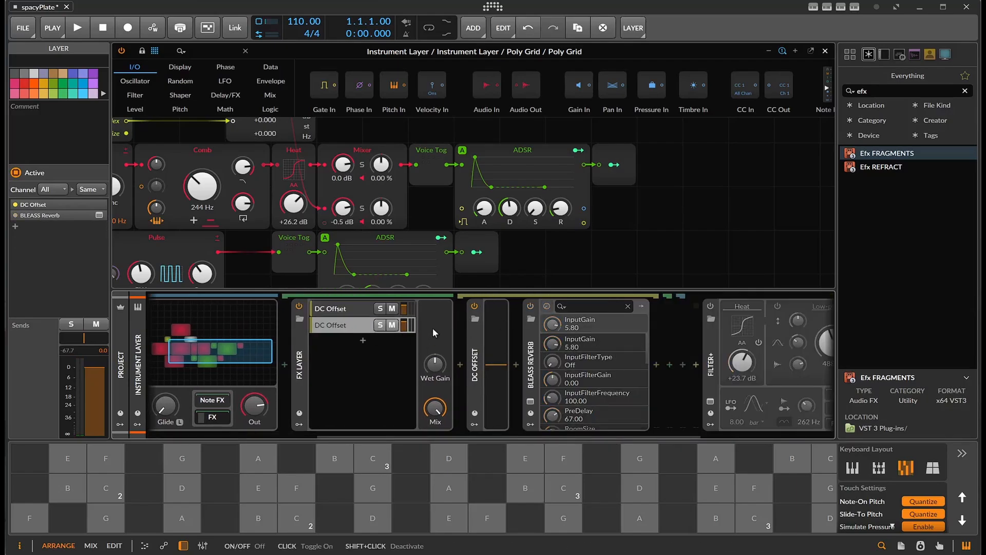
click(347, 312)
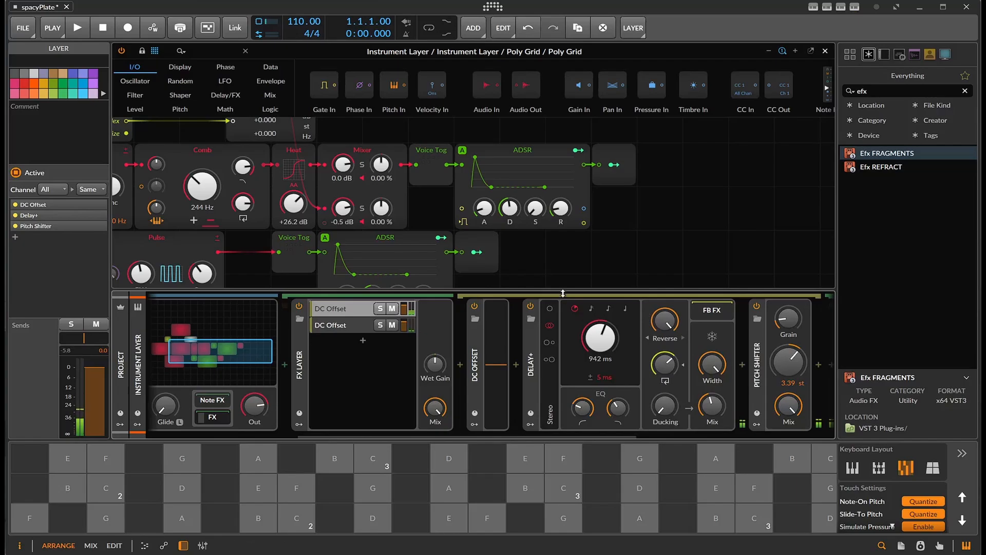
click(530, 307)
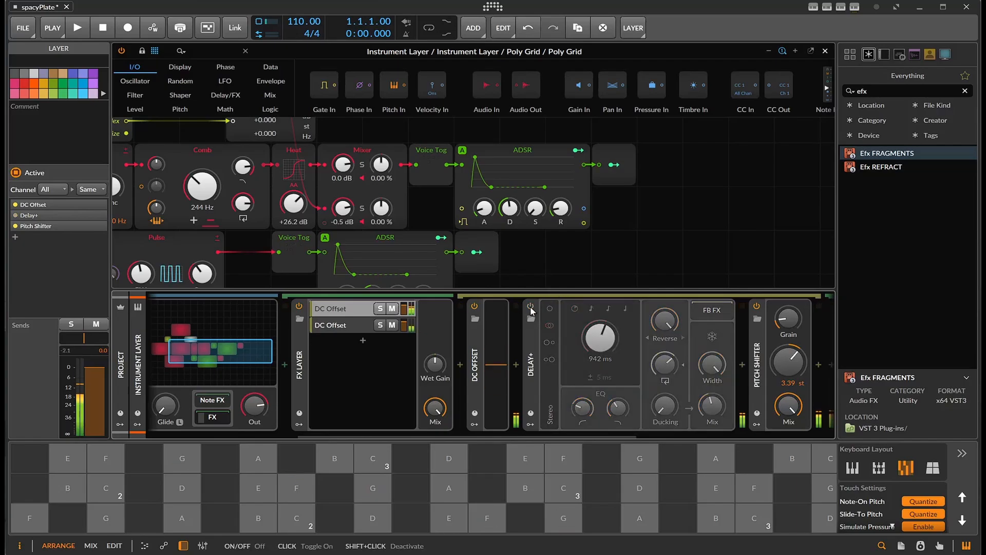
- Reactivate the Filter+ and Rev Plate-140 devices at the end of the chain
drag(448, 435, 641, 435)
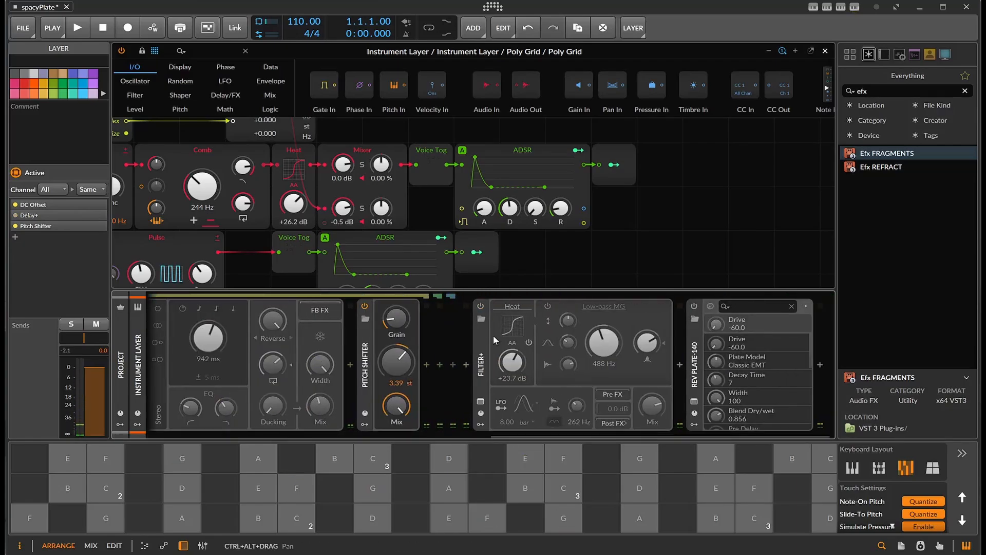
click(480, 306)
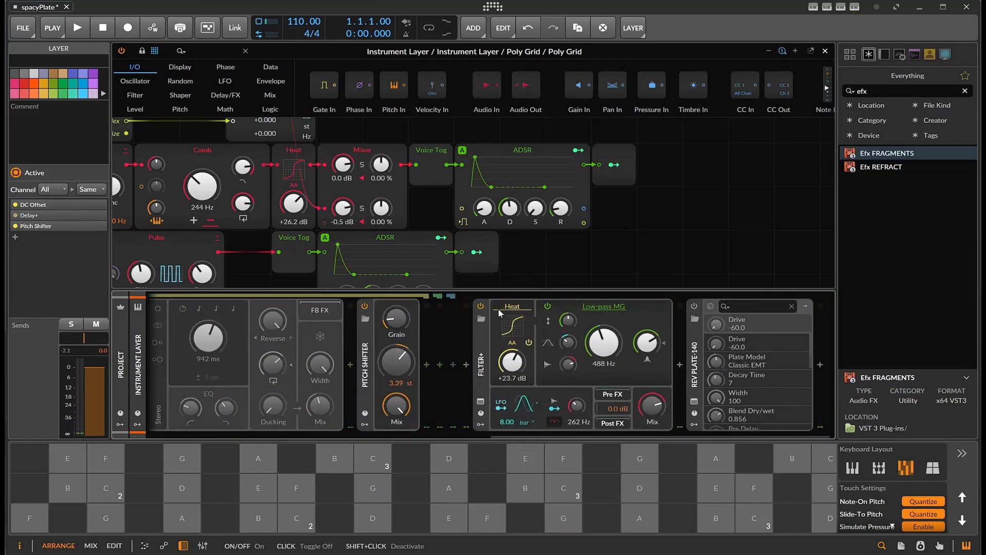
click(694, 307)
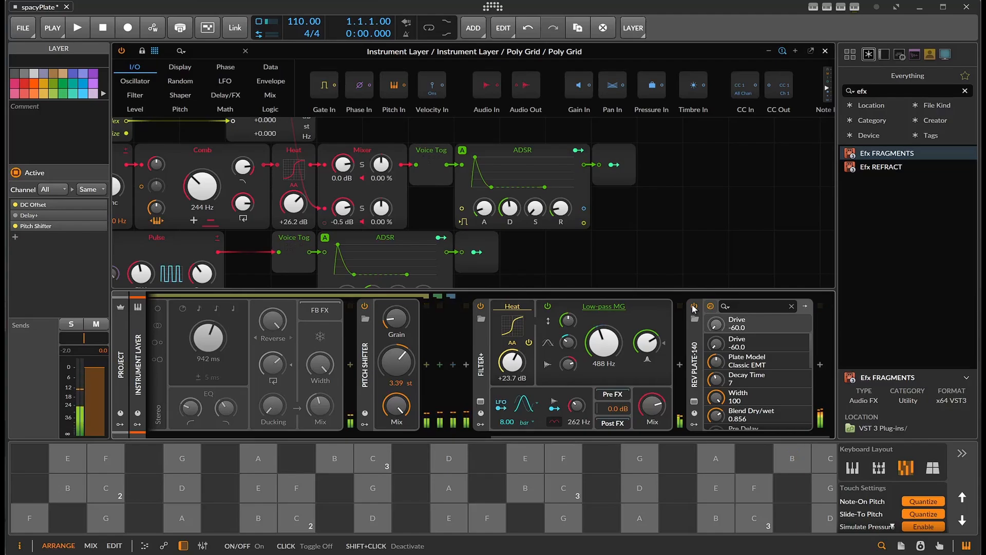
- Switch Delay+ back on in the first DC Offset layer and BLEASS Reverb in the second
drag(522, 443, 432, 445)
click(354, 307)
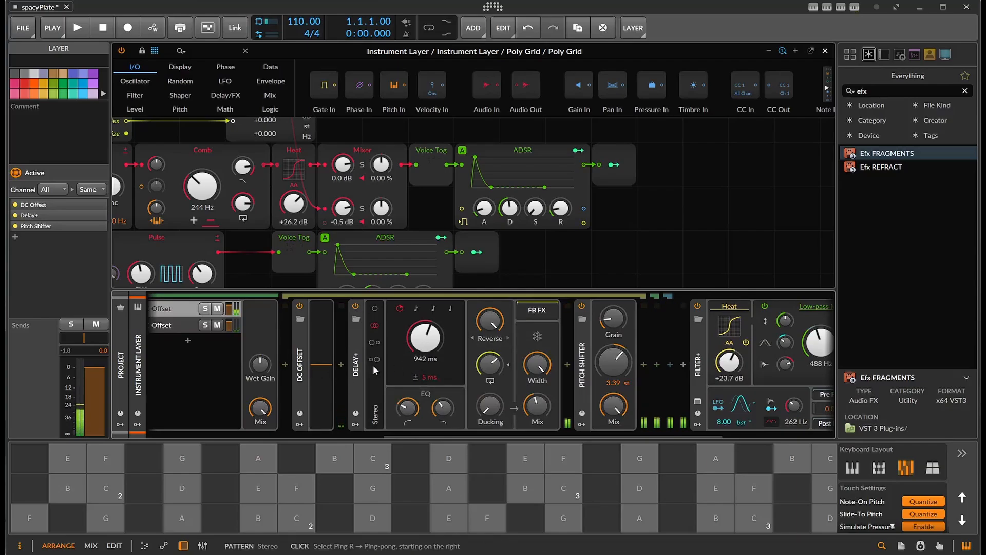
click(184, 329)
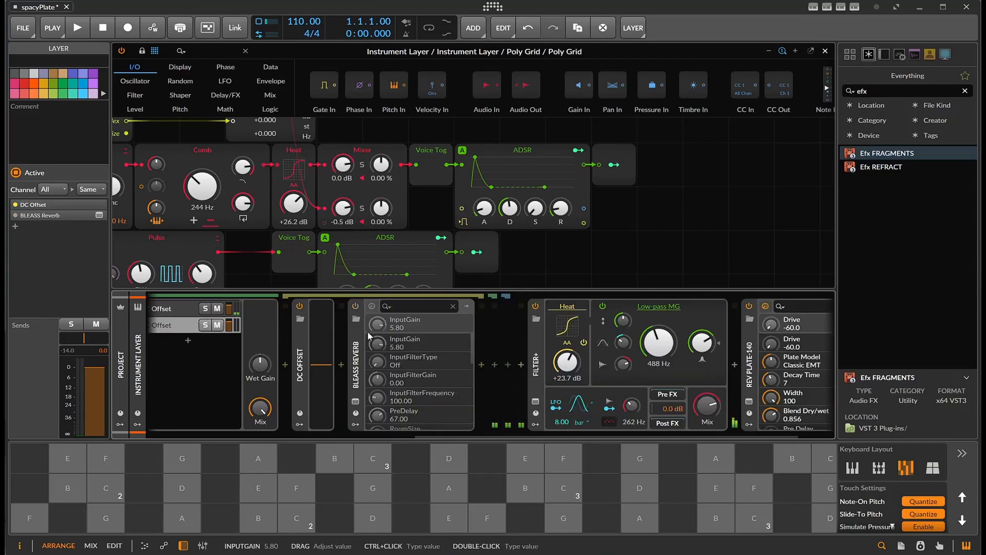
click(359, 341)
click(355, 308)
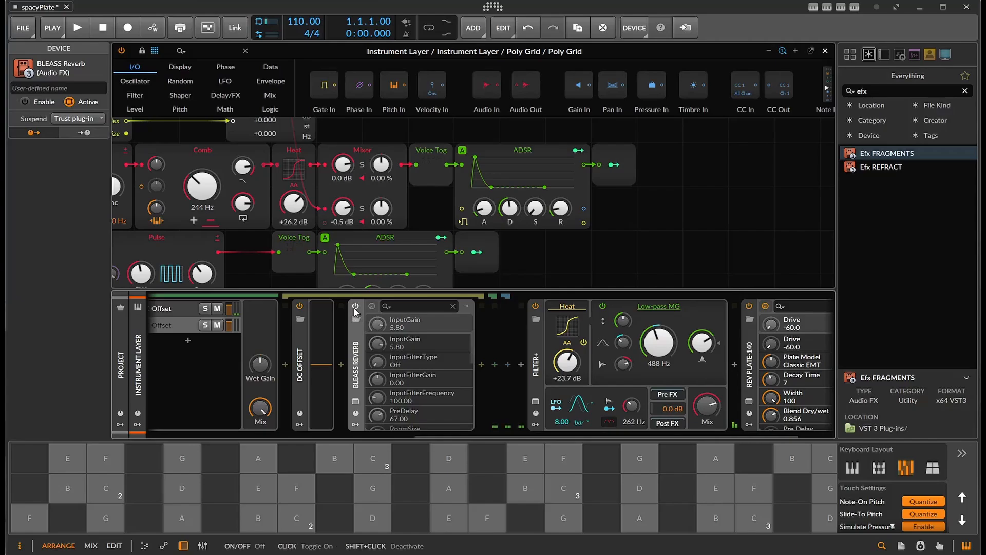
- Enable BLEASS Reverb and set its HF damping to 3537 Hz, length to 0.3 s and dry/wet mix to 63%
click(355, 308)
click(355, 401)
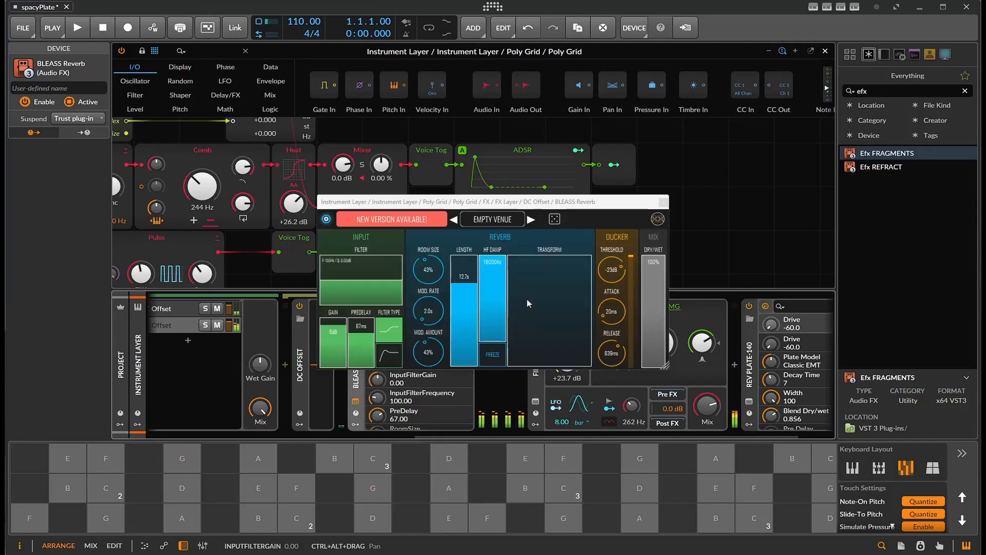
click(492, 296)
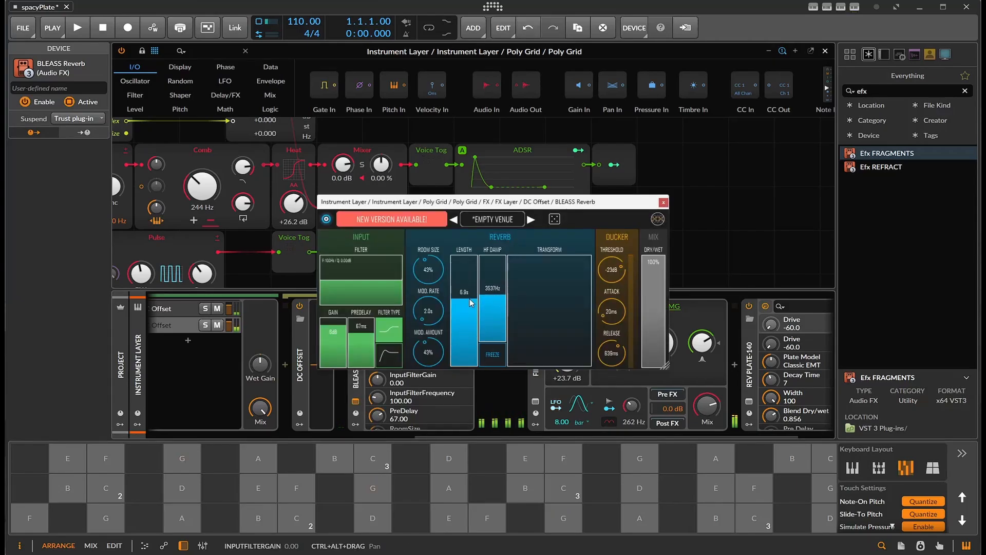
drag(471, 303, 474, 325)
drag(653, 277, 653, 296)
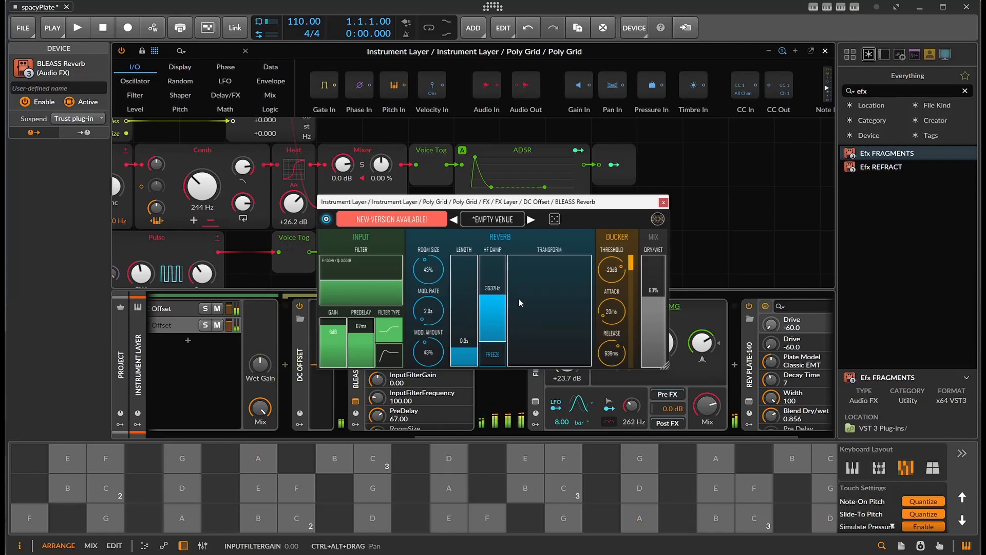
- Engage the reverb's Freeze and set its input filter to 91.96 Hz with 10.15 dB gain, pre-delay to 4 ms and input gain to -5 dB
drag(558, 309, 527, 275)
click(486, 362)
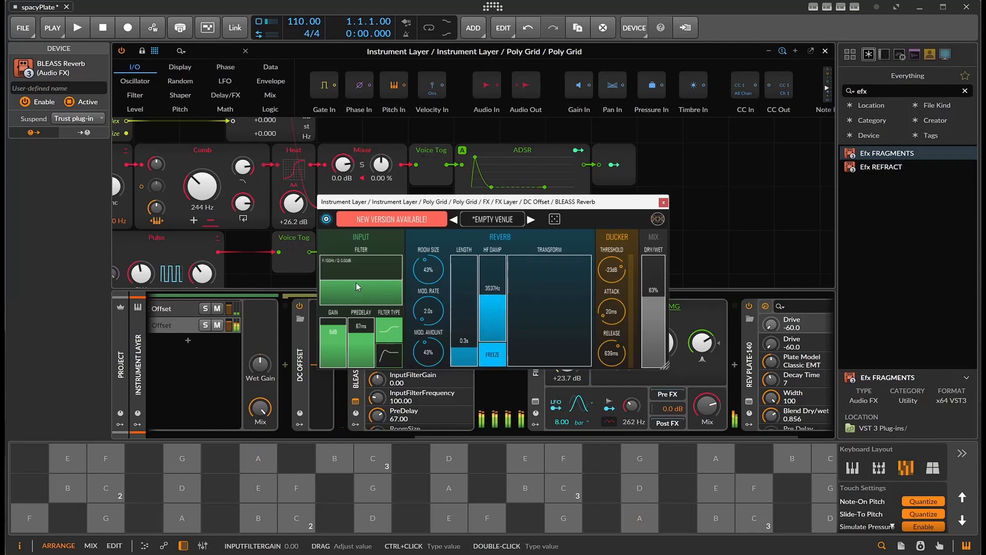
drag(358, 284, 338, 270)
drag(366, 340, 364, 361)
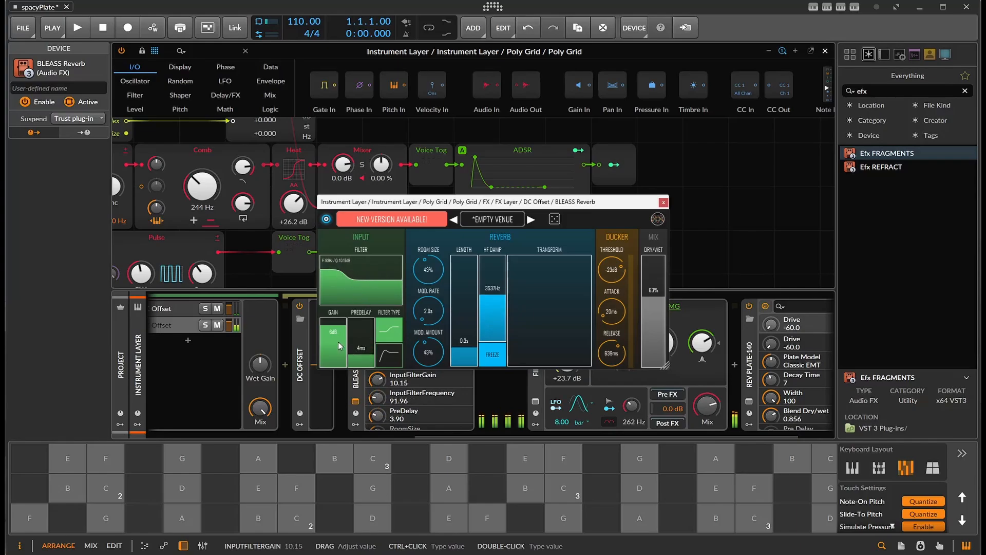
mouse_move(333, 332)
mouse_down()
mouse_move(339, 346)
mouse_move(338, 329)
mouse_move(337, 337)
mouse_up()
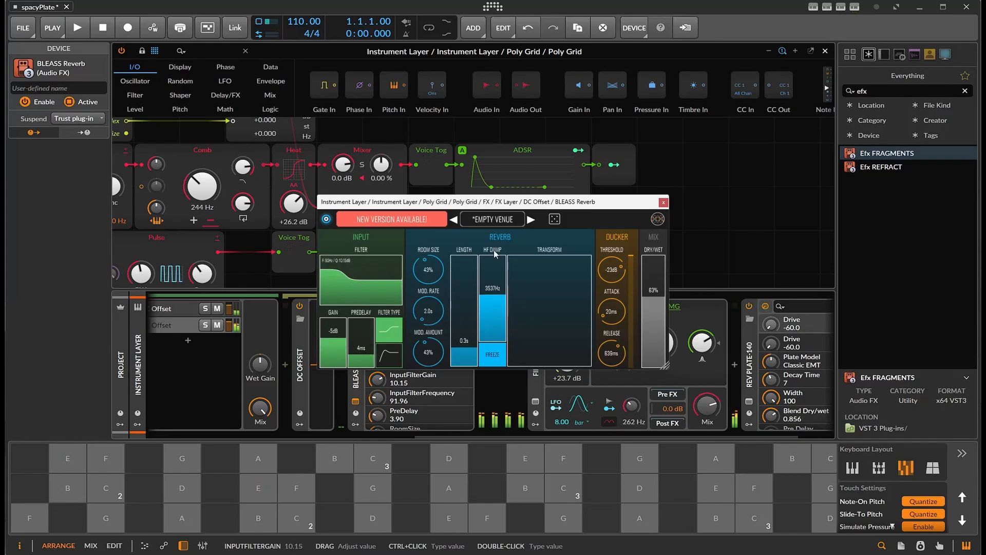
click(664, 202)
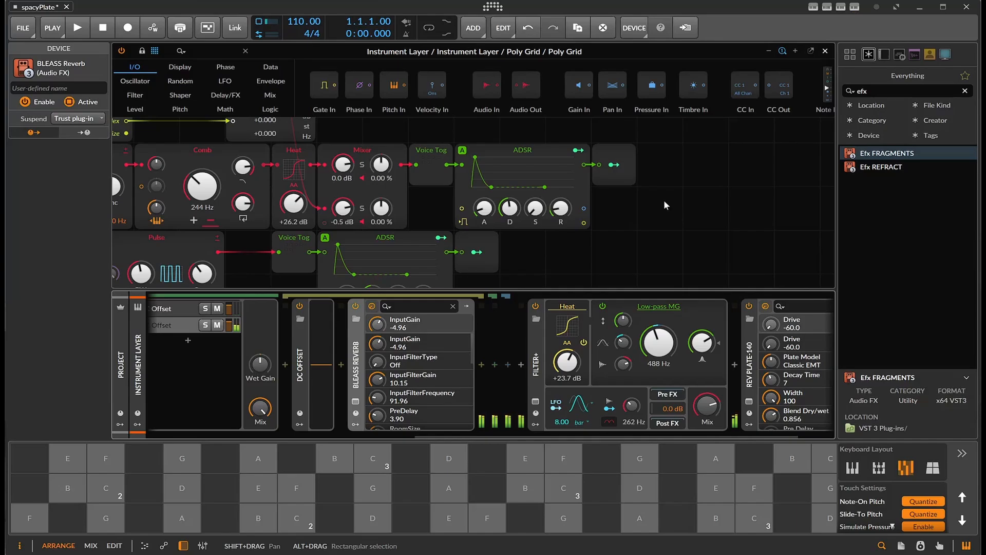
- Switch off Freeze in BLEASS Reverb and return to the Instrument Layer's list of layers
click(356, 401)
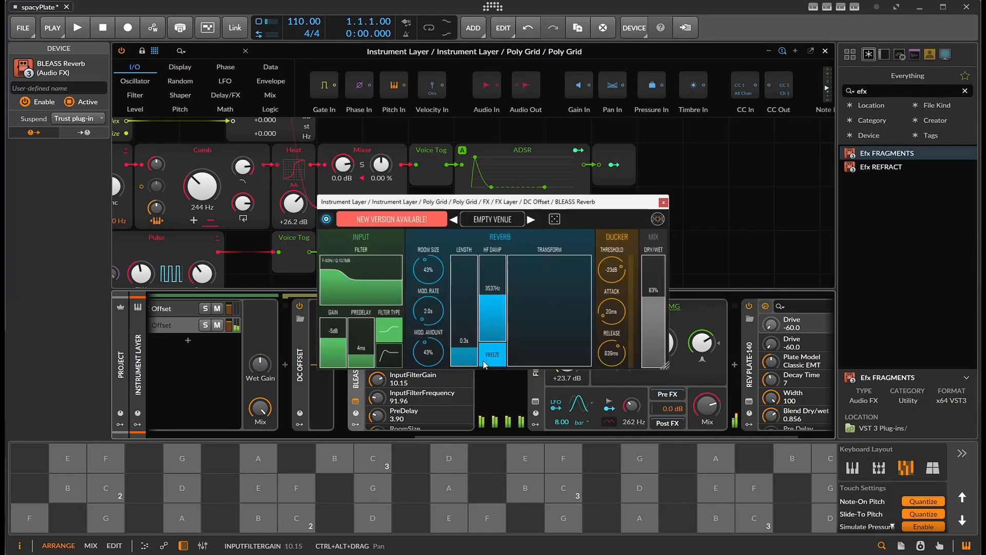
click(663, 202)
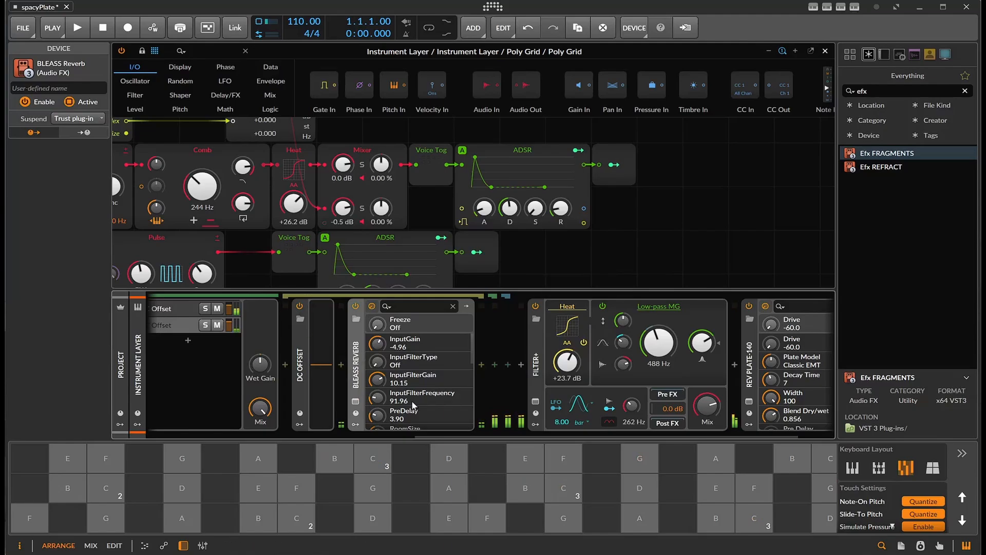
drag(449, 438, 147, 445)
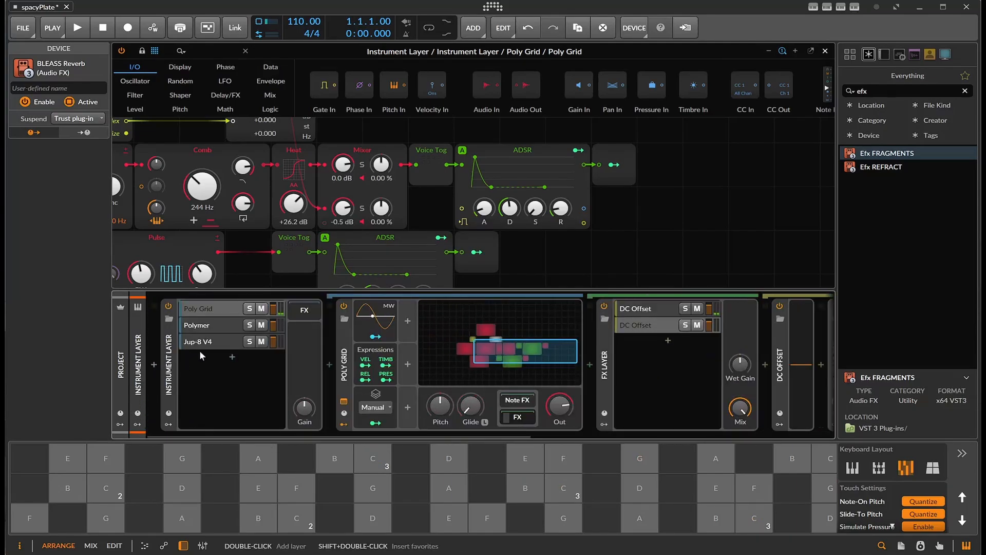